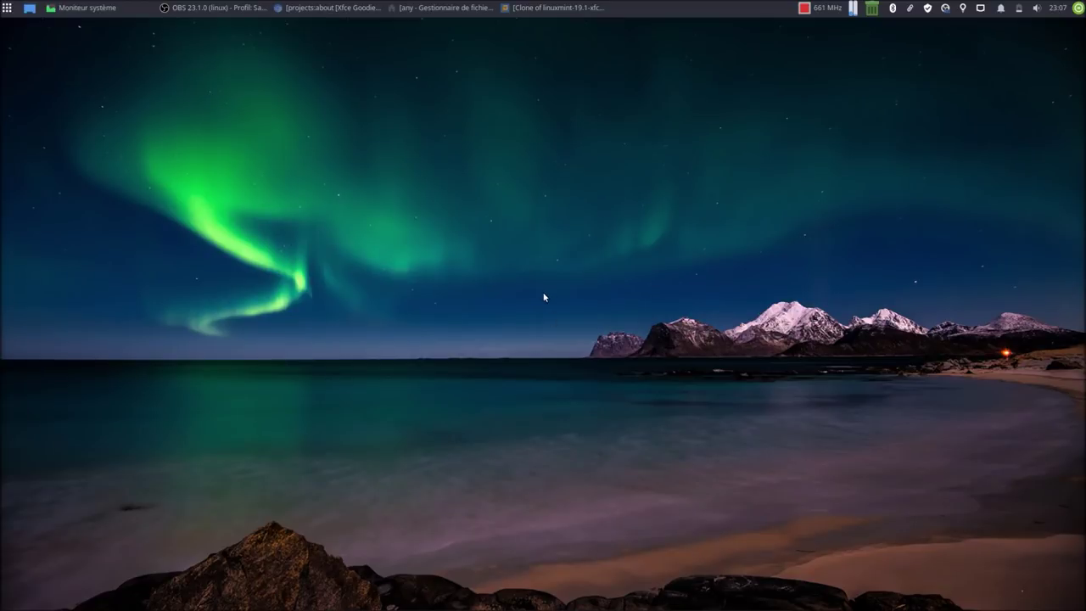
Step: Open the Paramètres settings manager and move its window to the middle of the desktop
drag(309, 159, 878, 446)
mouse_move(530, 607)
click(4, 12)
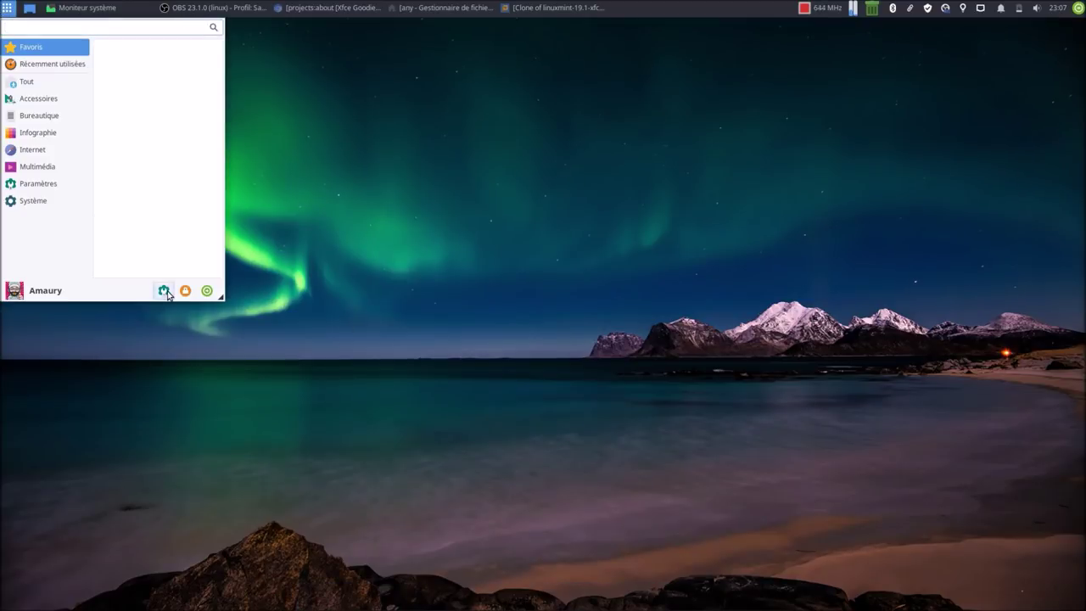
click(161, 290)
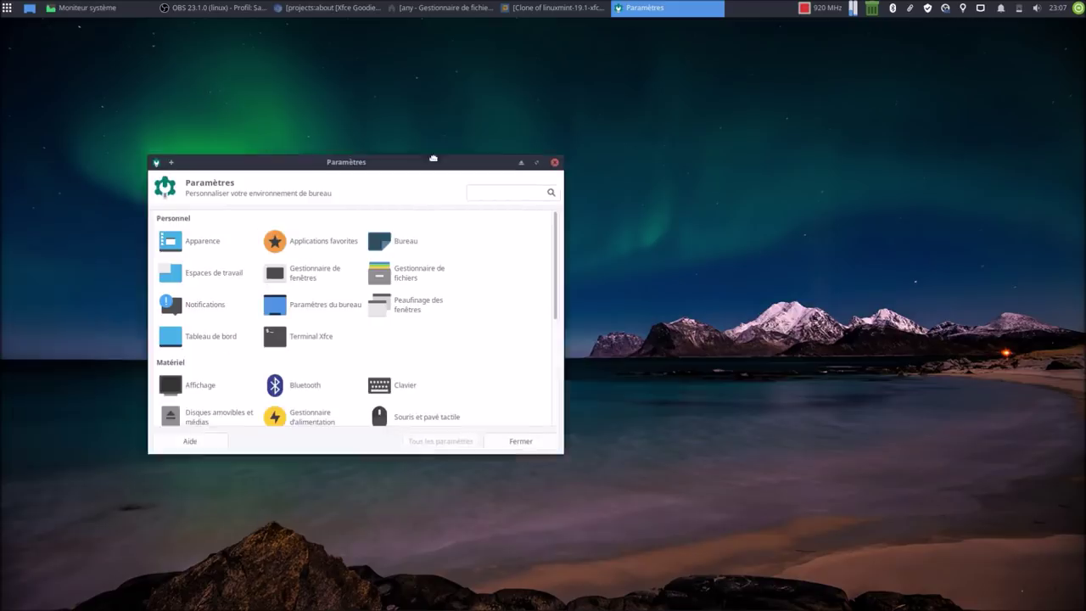
drag(414, 161, 589, 144)
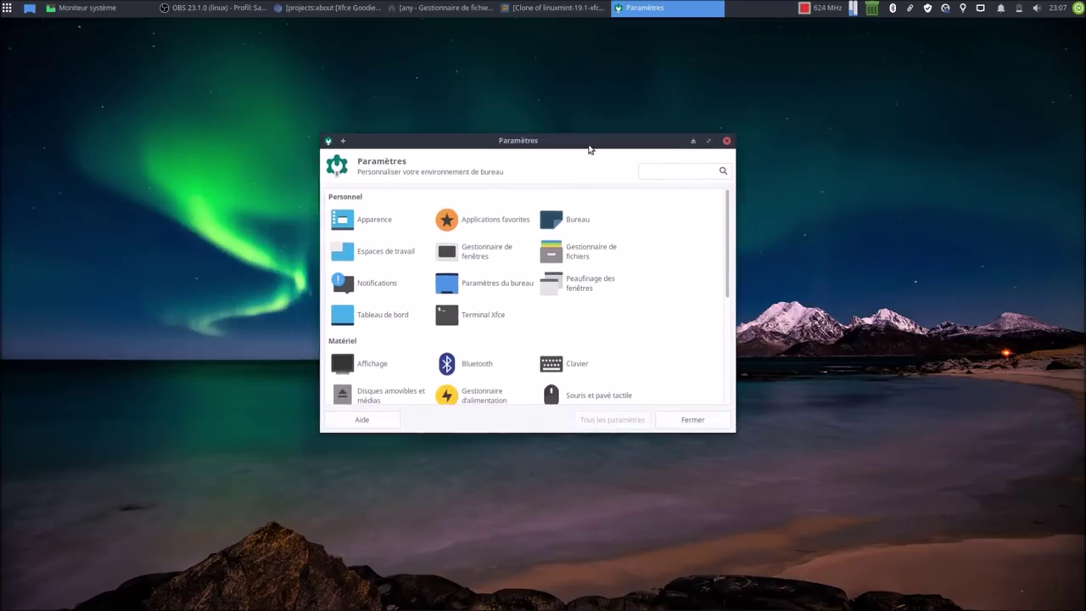
Step: Review the style and icon themes in Apparence and the window theme in Gestionnaire de fenêtres, returning to all settings
click(381, 219)
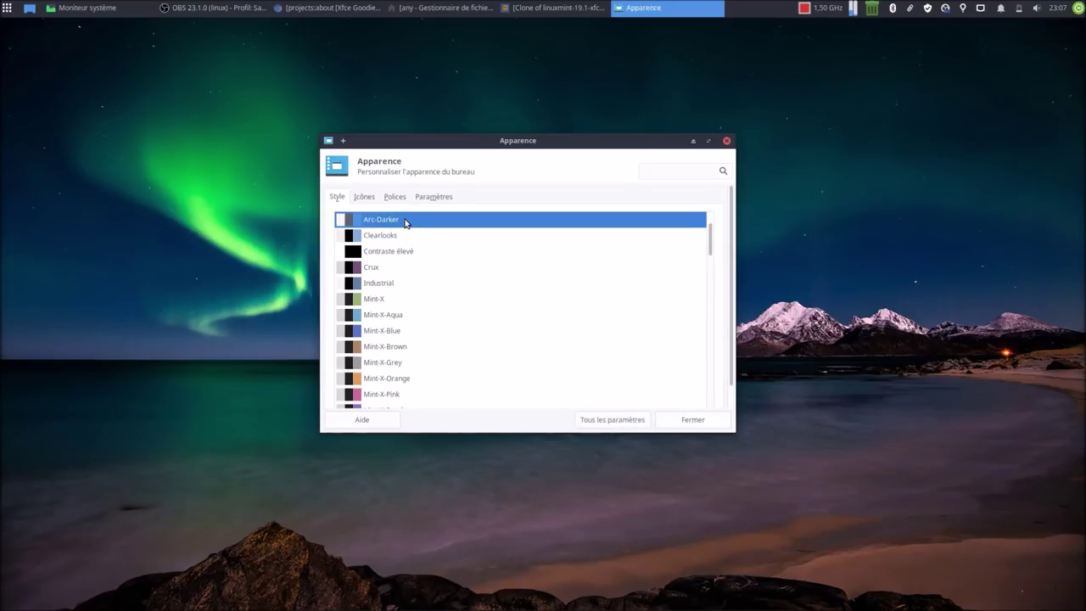
click(366, 196)
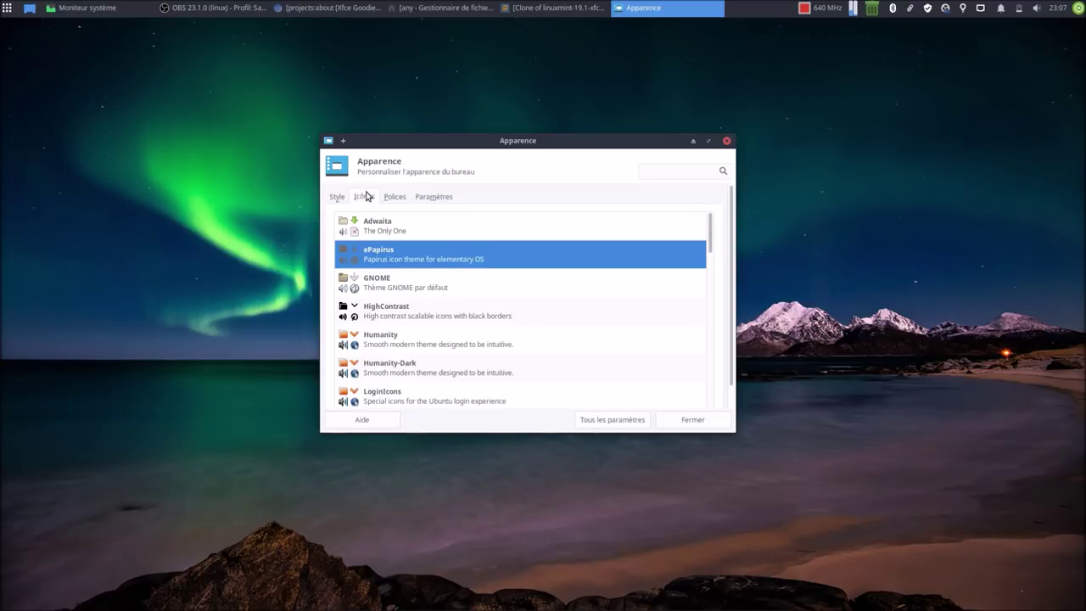
click(624, 422)
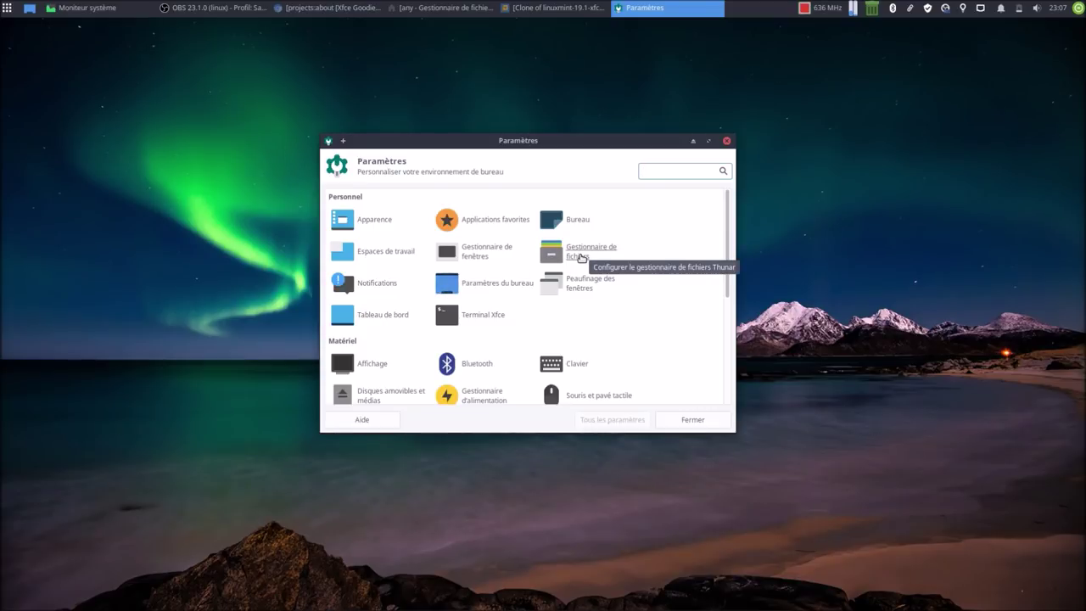
click(494, 249)
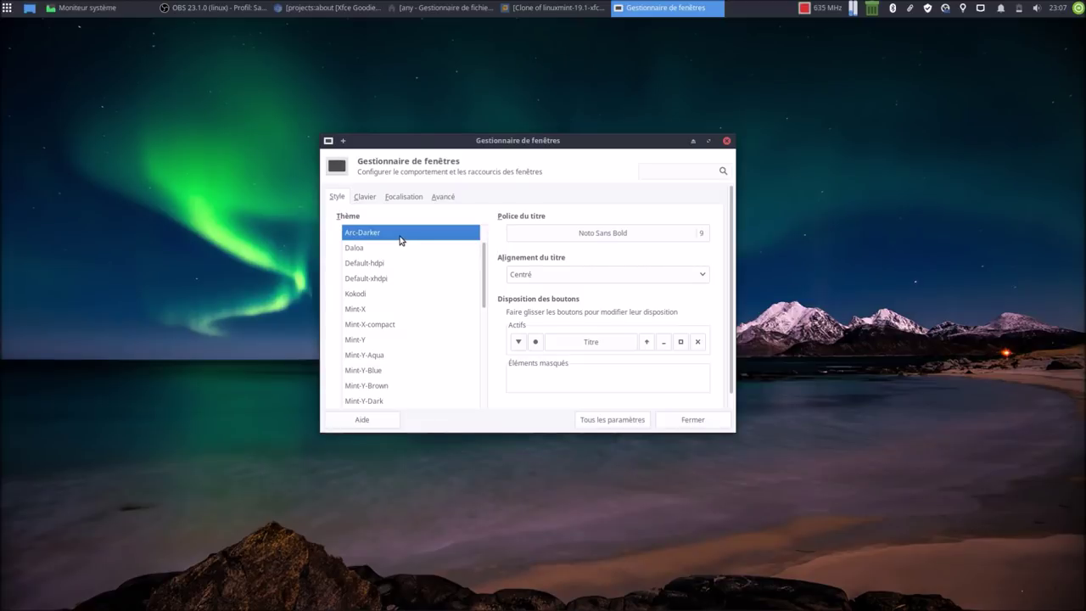
click(622, 421)
Step: Open Écran de connexion by entering the account password, examine its appearance settings and close it
scroll(556, 343, down, 5)
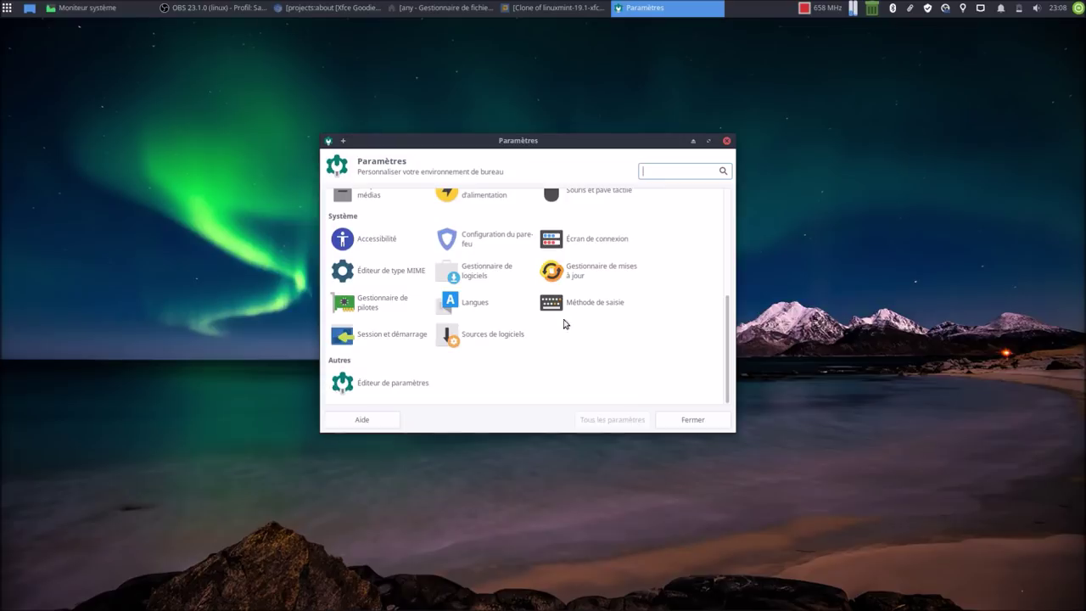
click(589, 240)
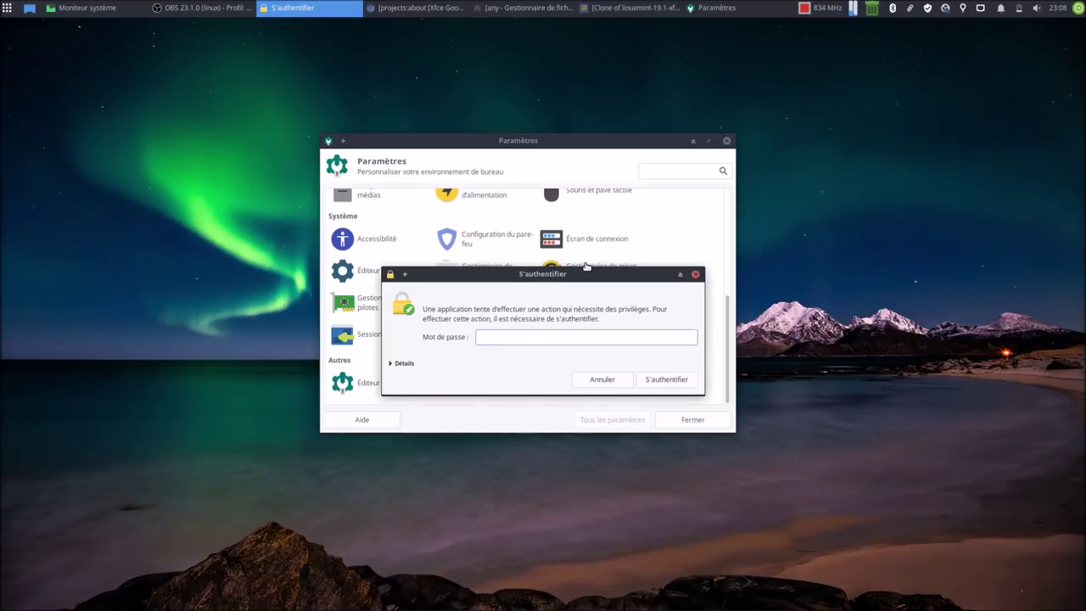
text(••••••)
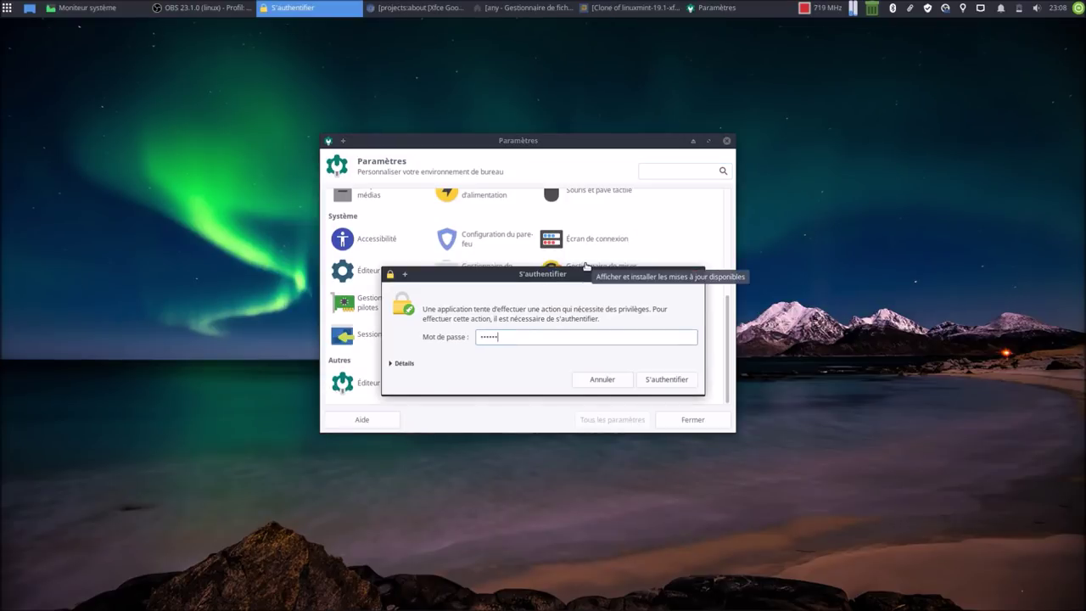
key(Return)
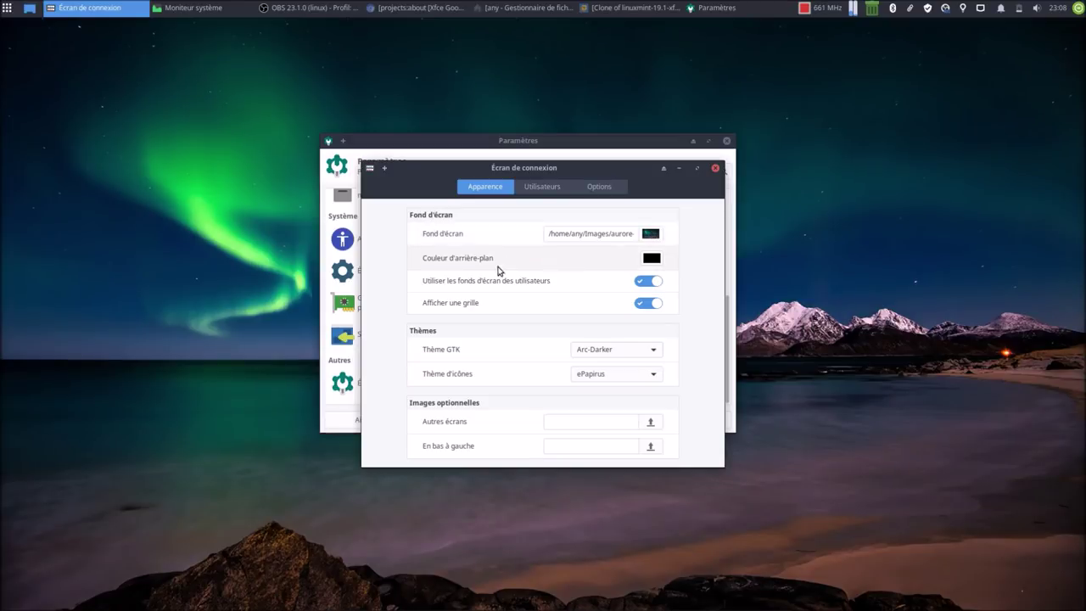
mouse_move(517, 286)
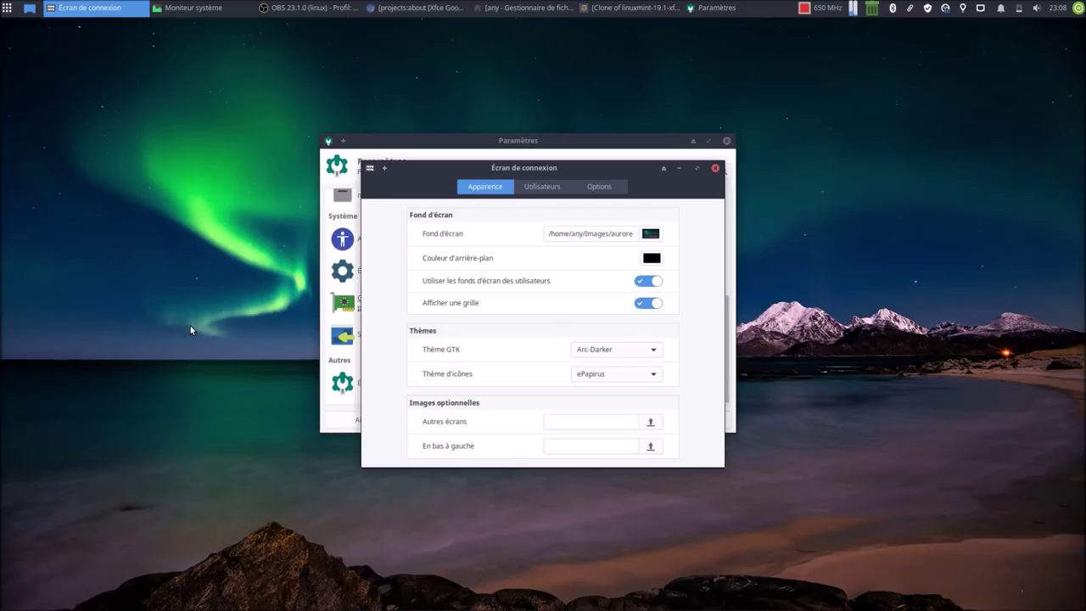
drag(851, 269, 964, 379)
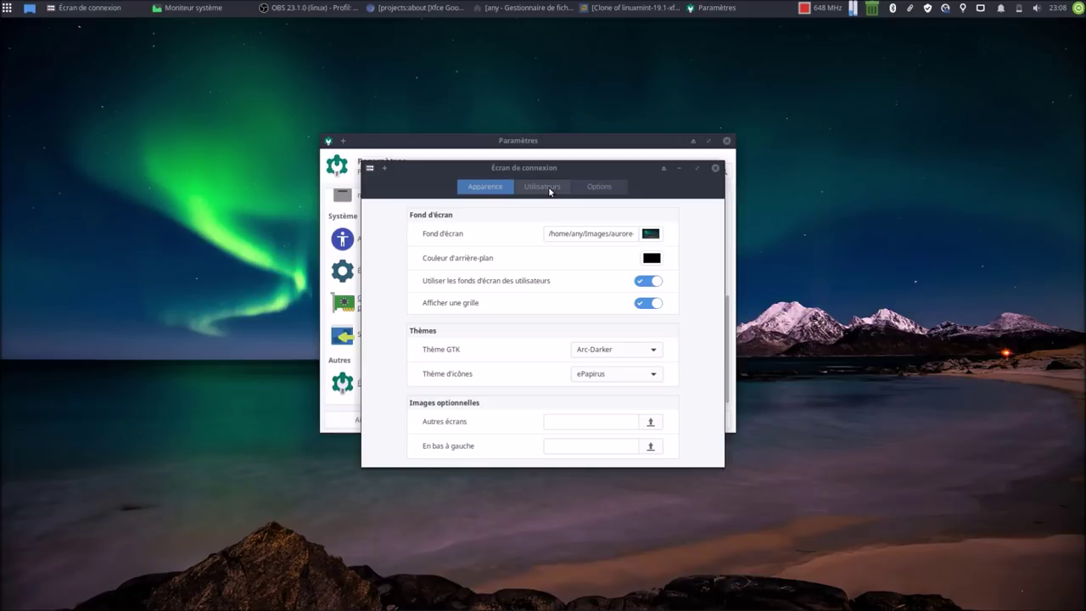
click(715, 167)
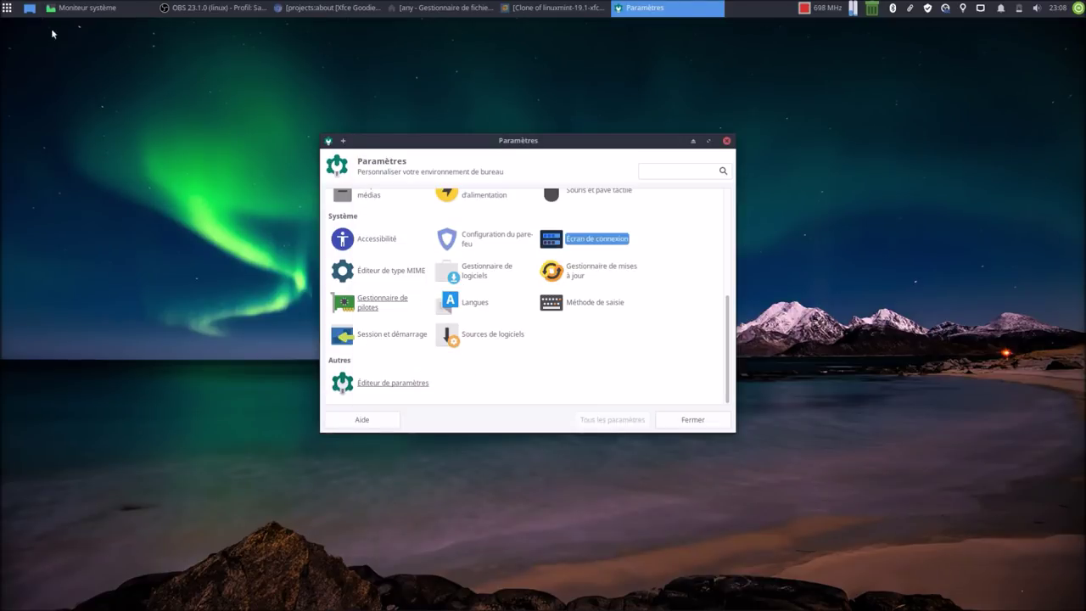
Step: Find the Qt5 configuration tool with "qt5", review its style, fonts and icon theme, and close it and the settings manager without changes
click(7, 7)
text(qt5)
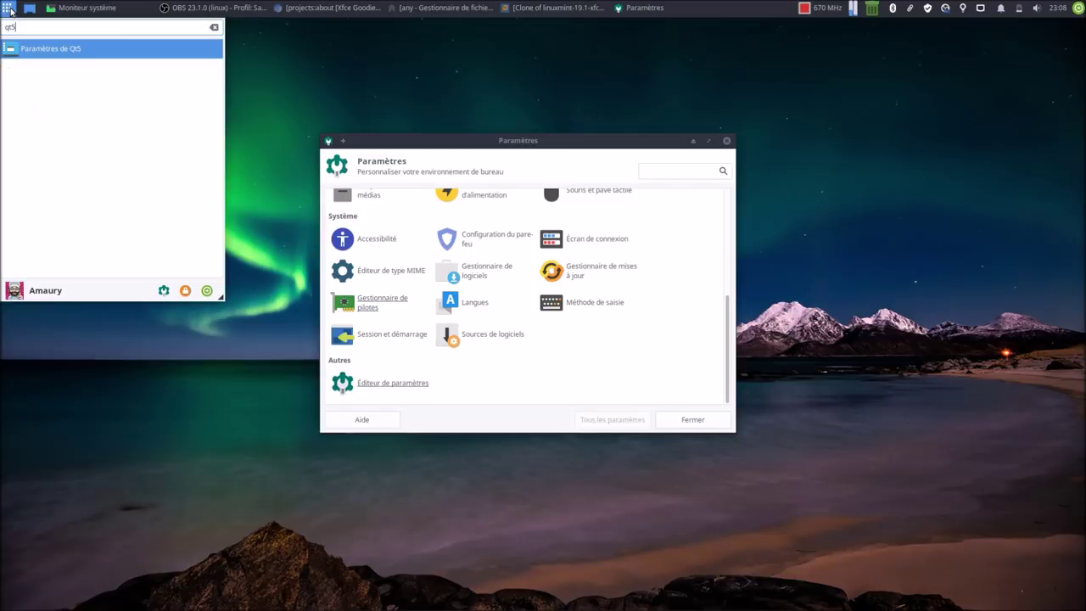
click(74, 50)
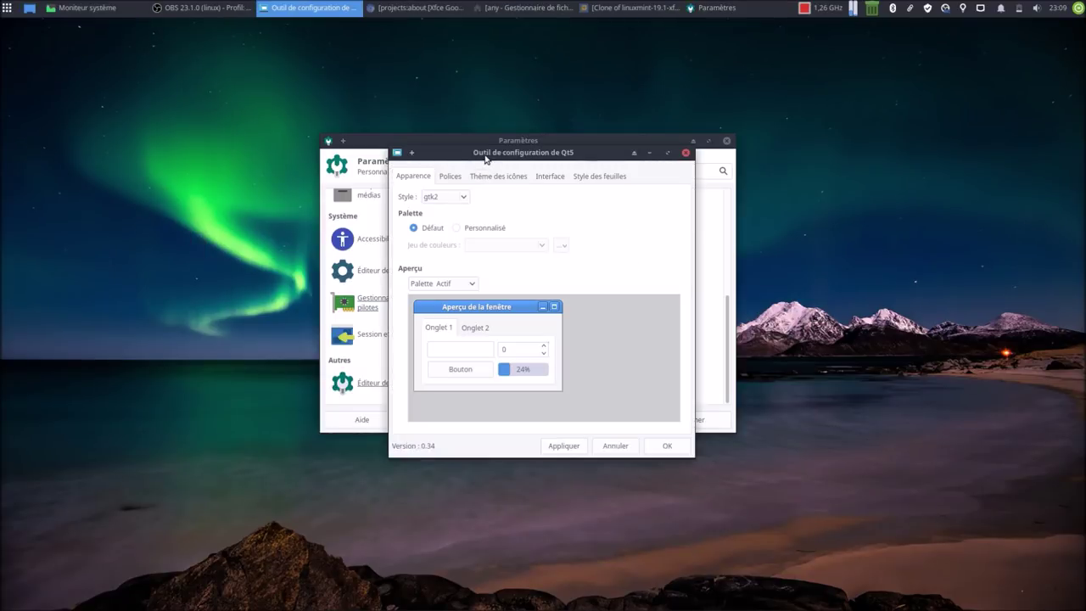
click(450, 176)
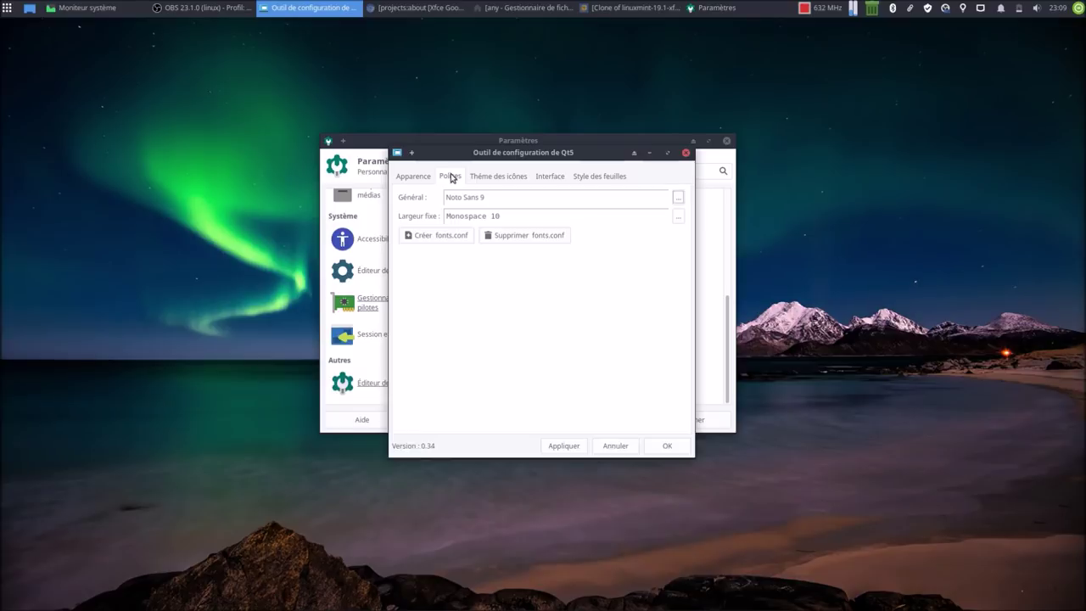
click(479, 178)
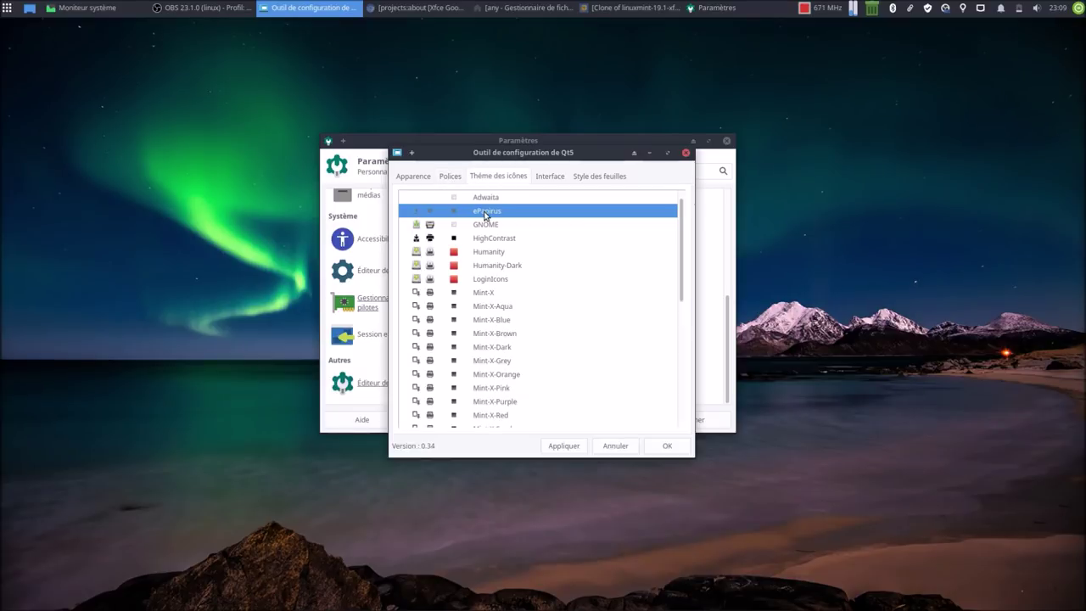
click(626, 447)
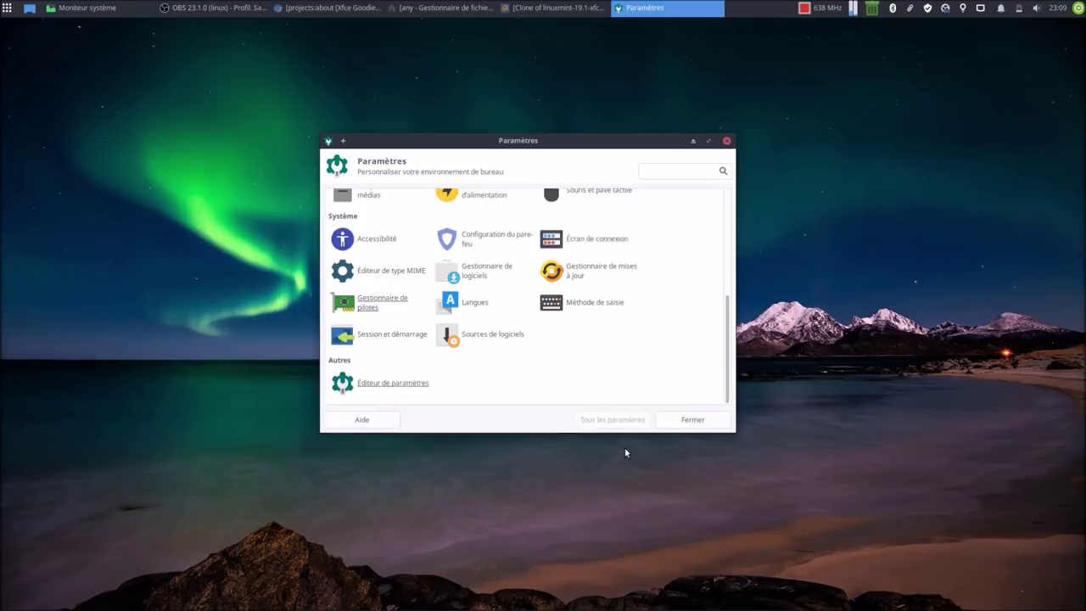
click(727, 141)
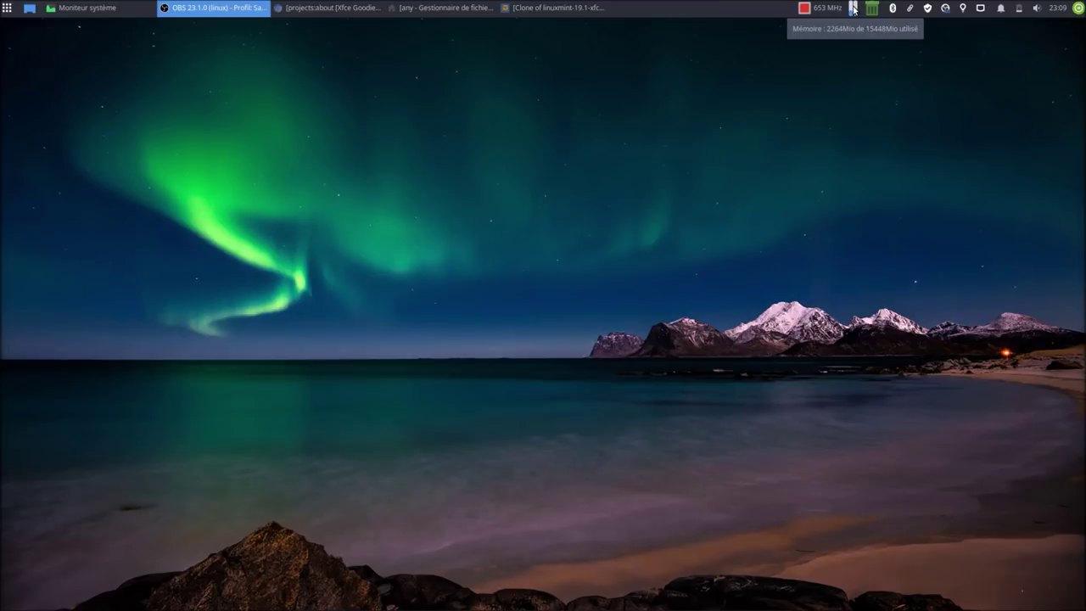
Step: Examine the properties of the panel's system load monitor and close them unchanged
right_click(853, 8)
click(882, 47)
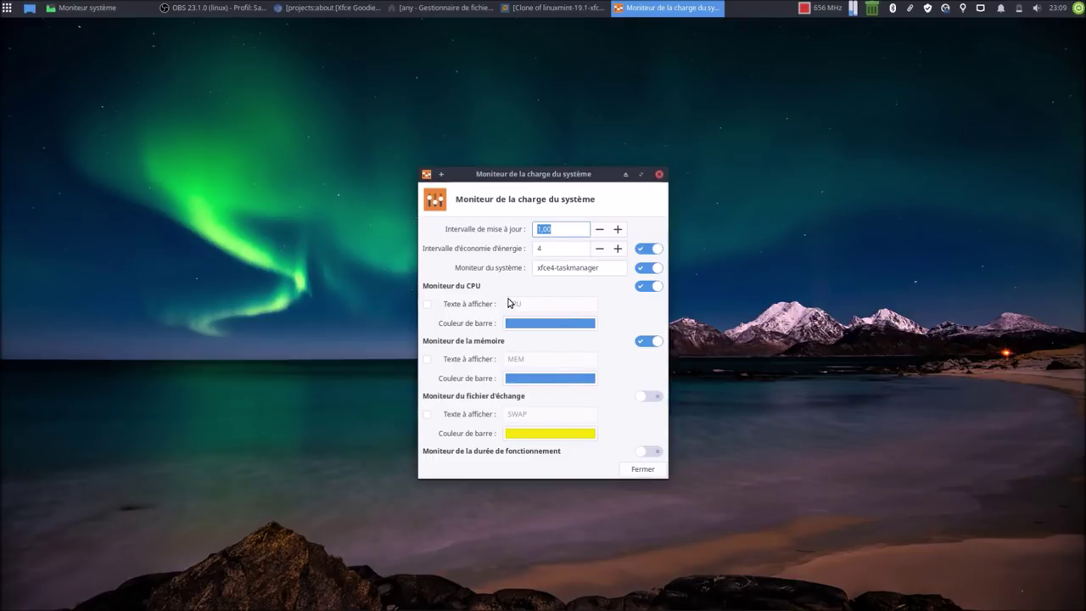
click(640, 472)
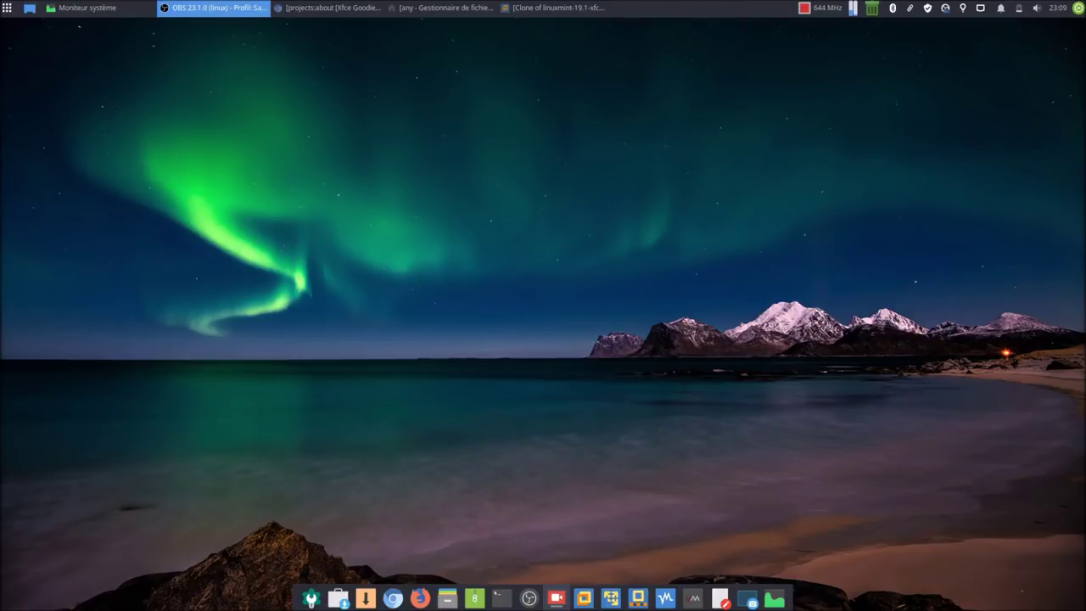
Step: Open a terminal to view the system information summary and close it
click(502, 598)
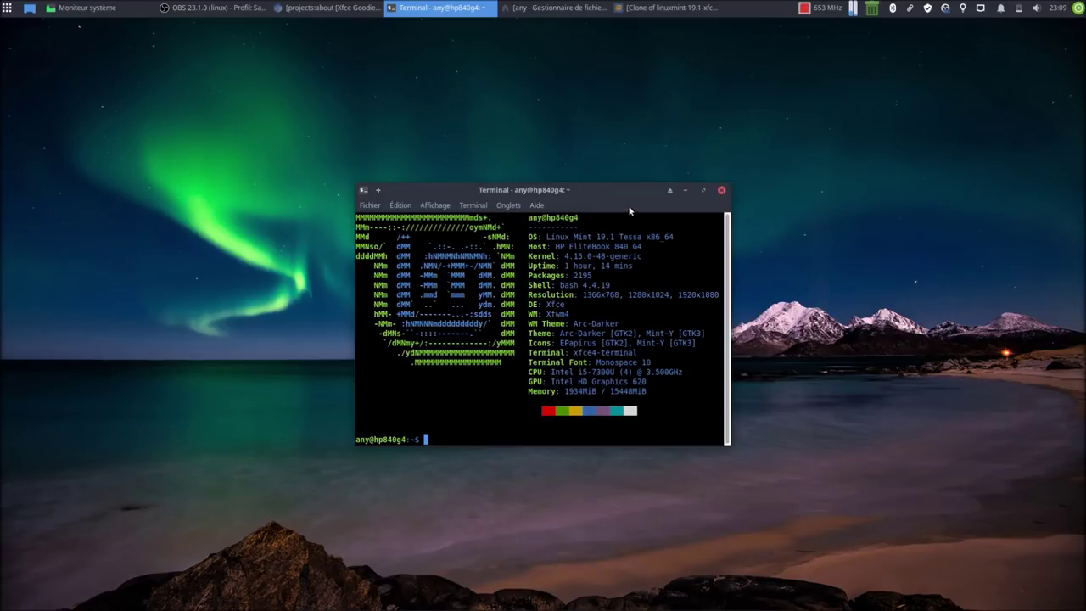
click(719, 192)
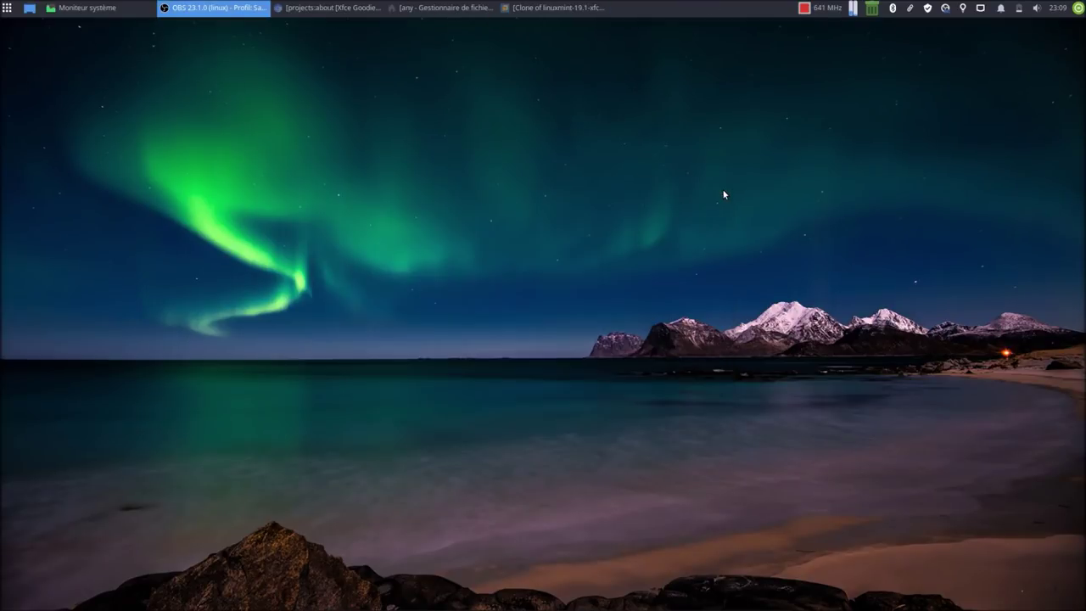
click(533, 186)
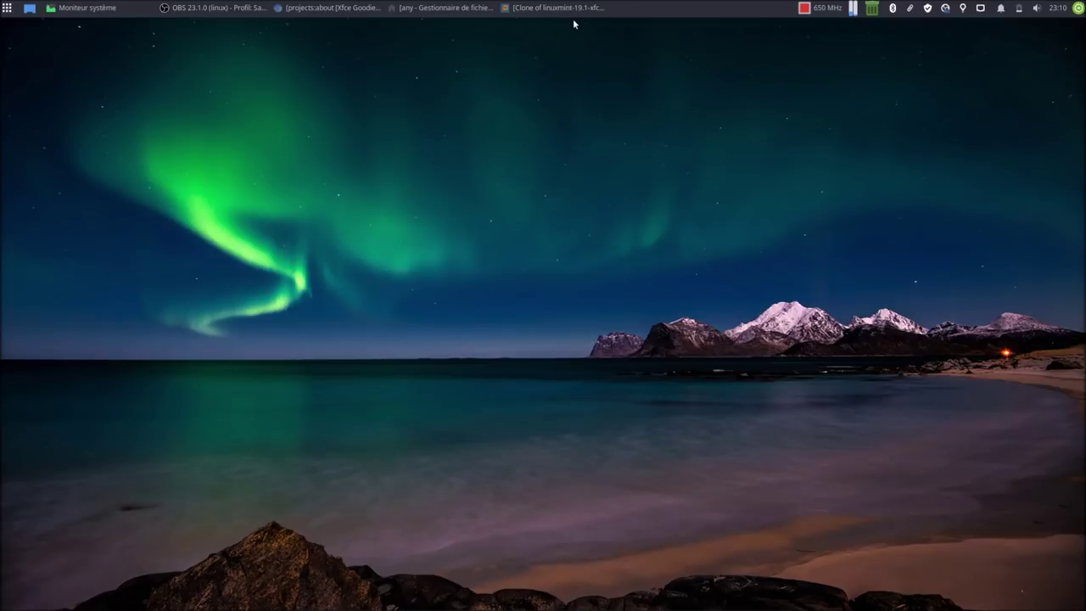
Step: View the Xfce Goodies page in Chromium, switch to VMware Workstation and start the "Clone of linuxmint-19.1-xfce-64bit" virtual machine
click(324, 7)
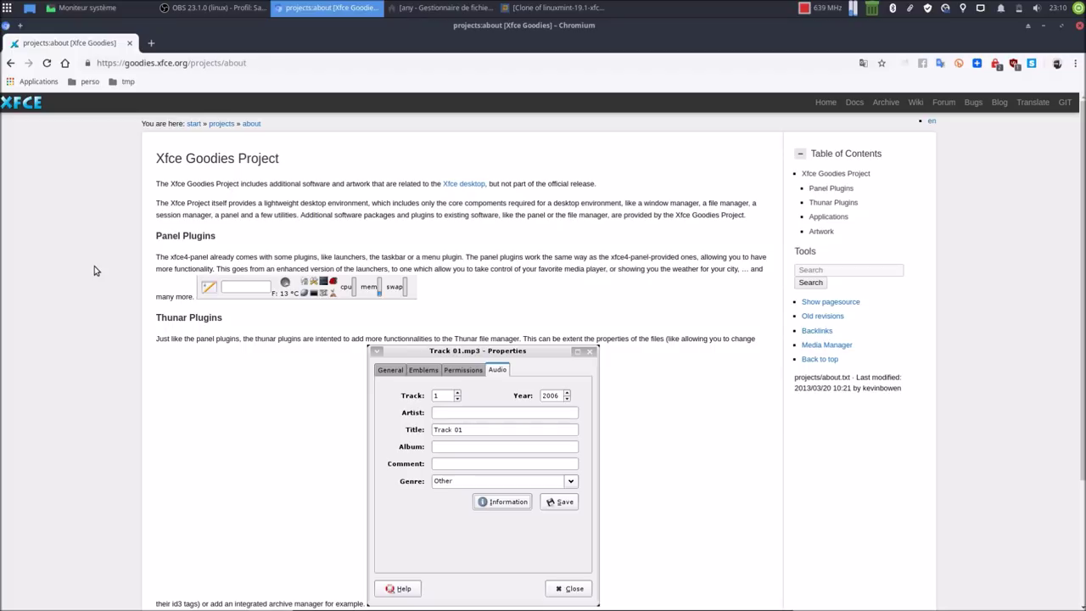
click(550, 9)
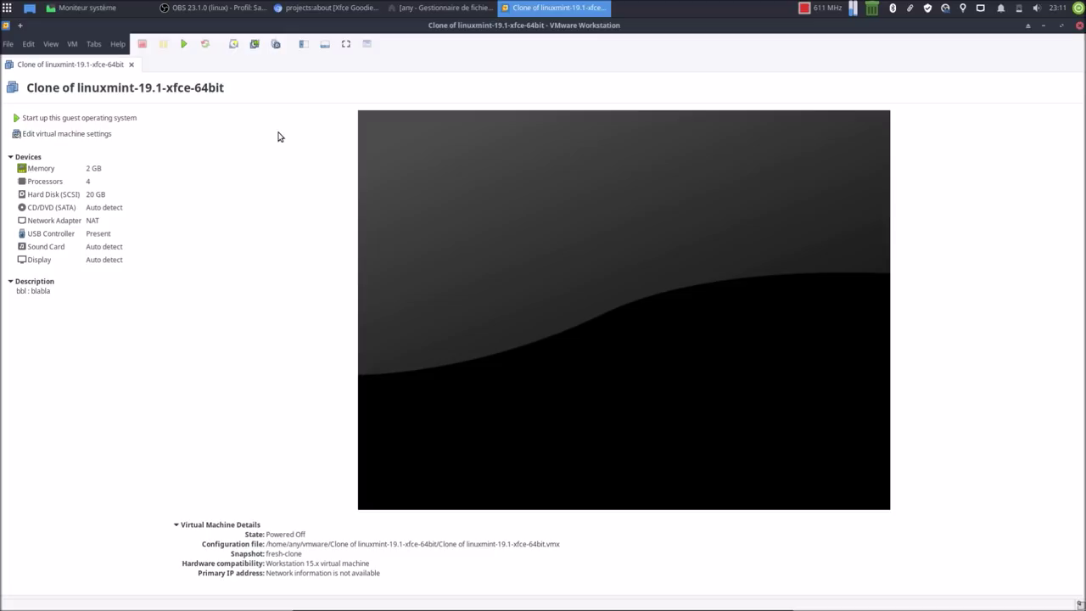
click(108, 120)
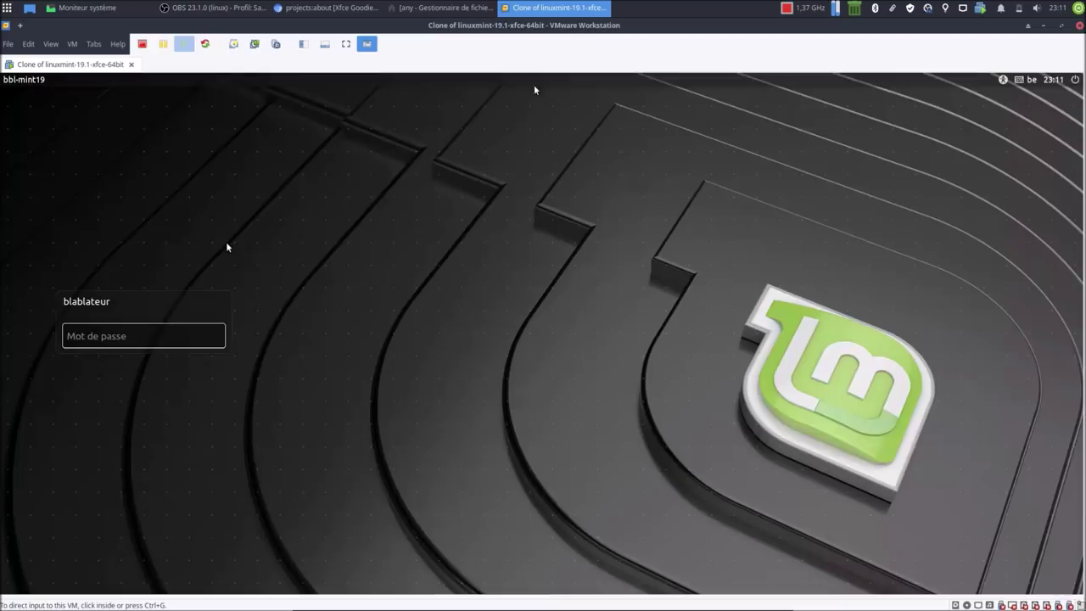
Step: Log in to the Linux Mint guest by entering the account password
click(180, 338)
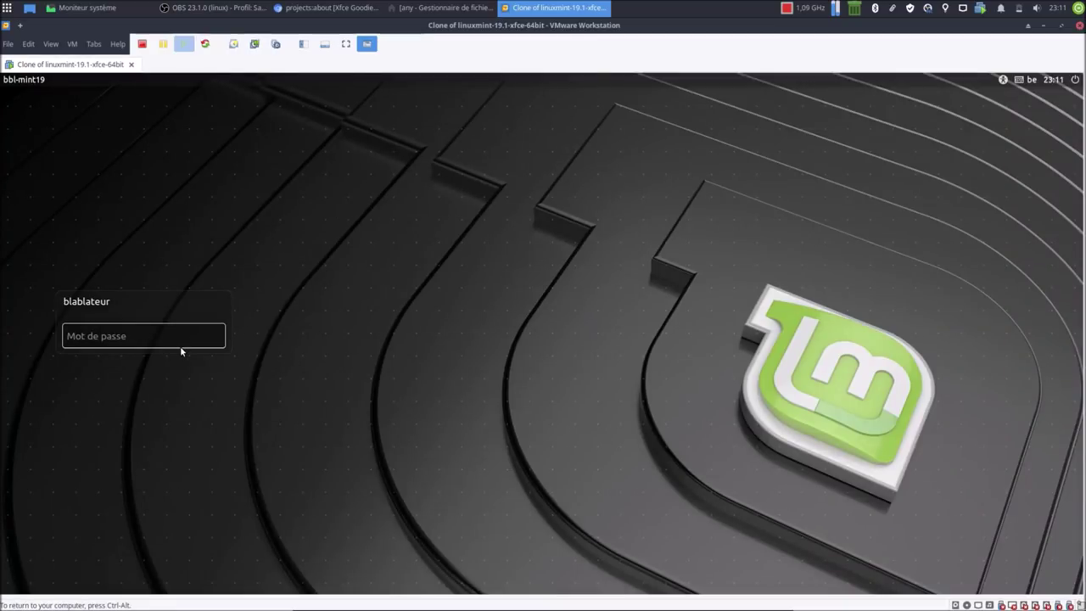
text(•••••)
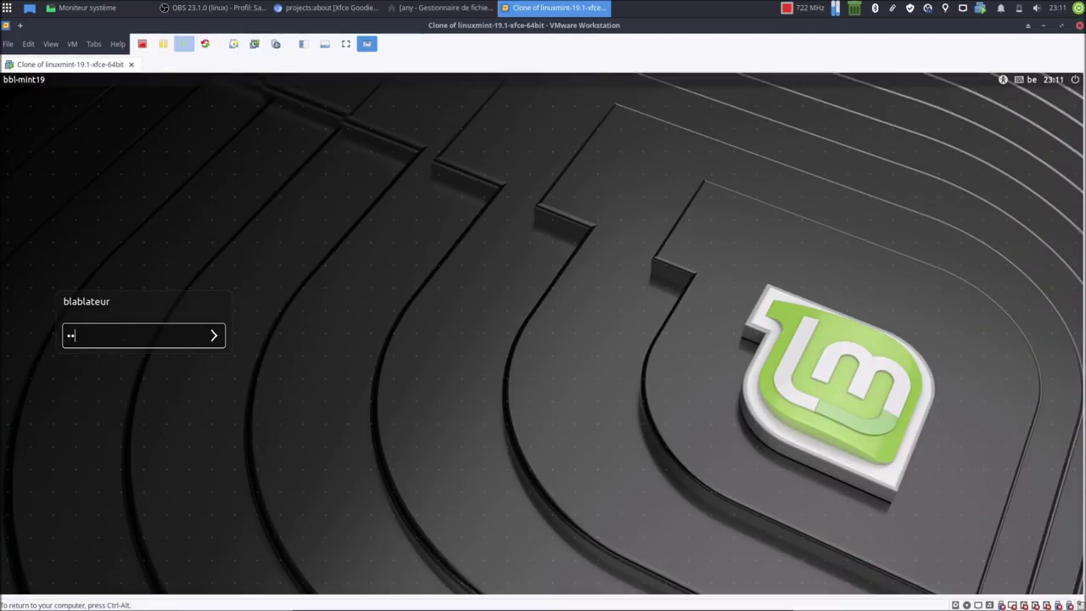
key(Return)
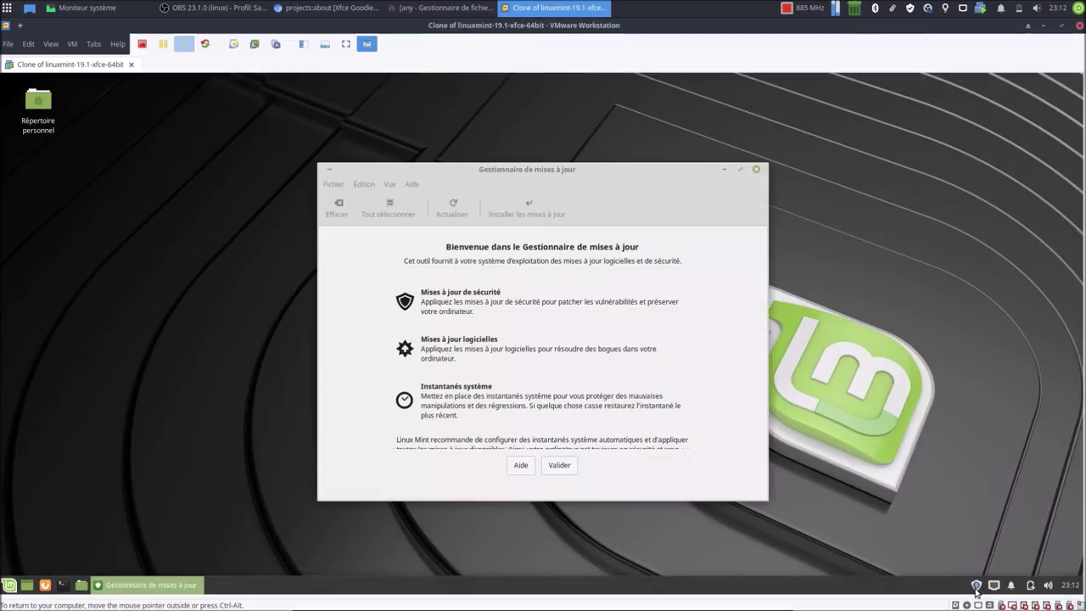
Step: Accept the welcome page of Gestionnaire de mises à jour, adjust its preferences and close it
click(552, 469)
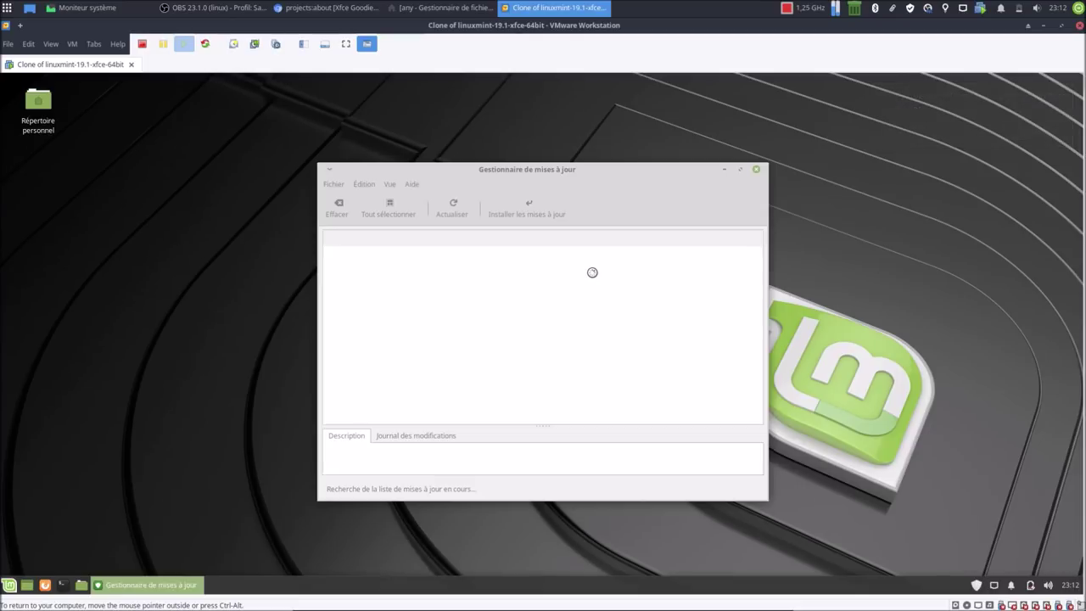
click(366, 184)
click(360, 203)
click(360, 267)
click(360, 295)
click(360, 308)
click(723, 448)
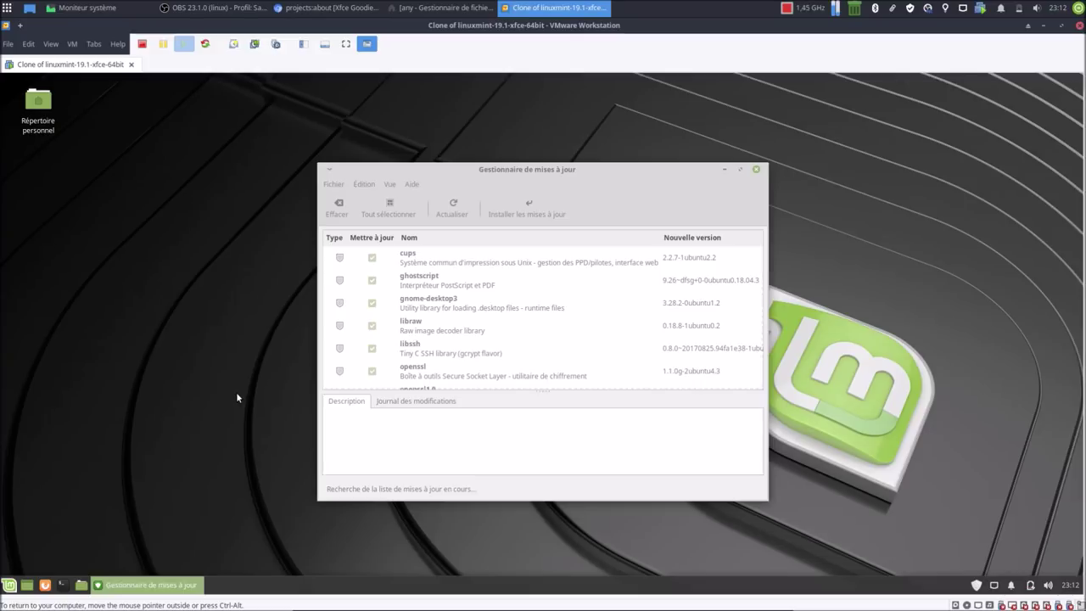
click(756, 169)
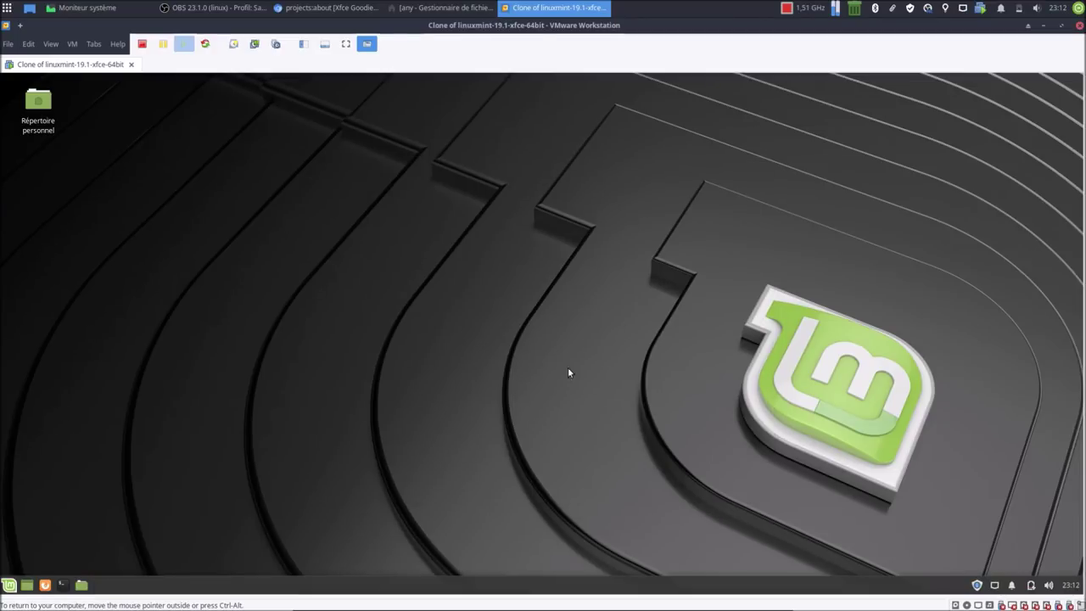
Step: Open the window for adding new panel items and add Applet corbeille to the panel
right_click(481, 588)
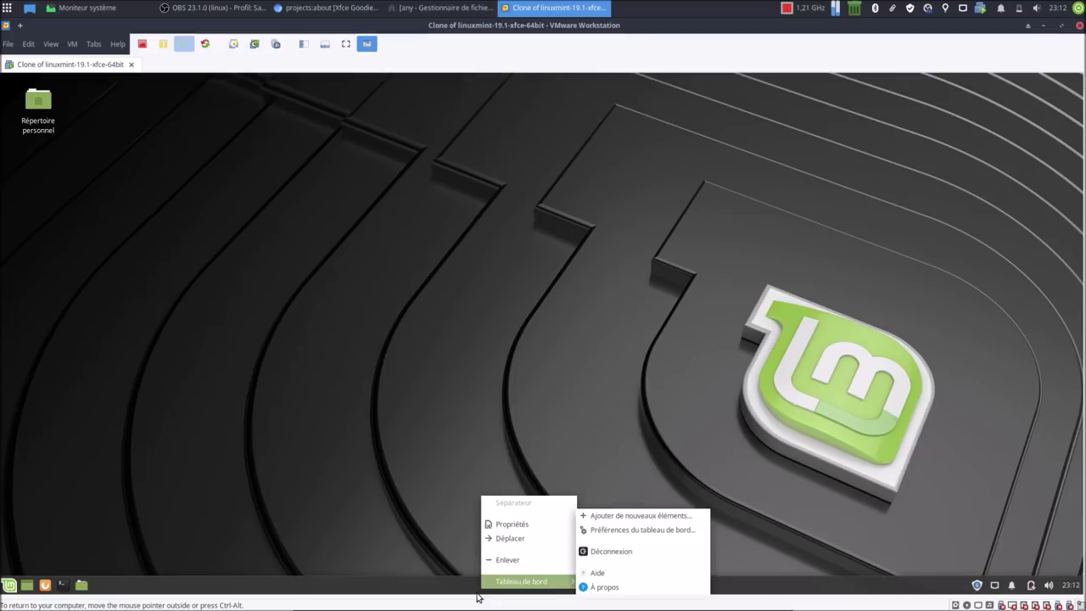
mouse_move(531, 581)
click(609, 524)
mouse_move(534, 196)
mouse_down()
mouse_move(523, 223)
mouse_move(537, 189)
mouse_up()
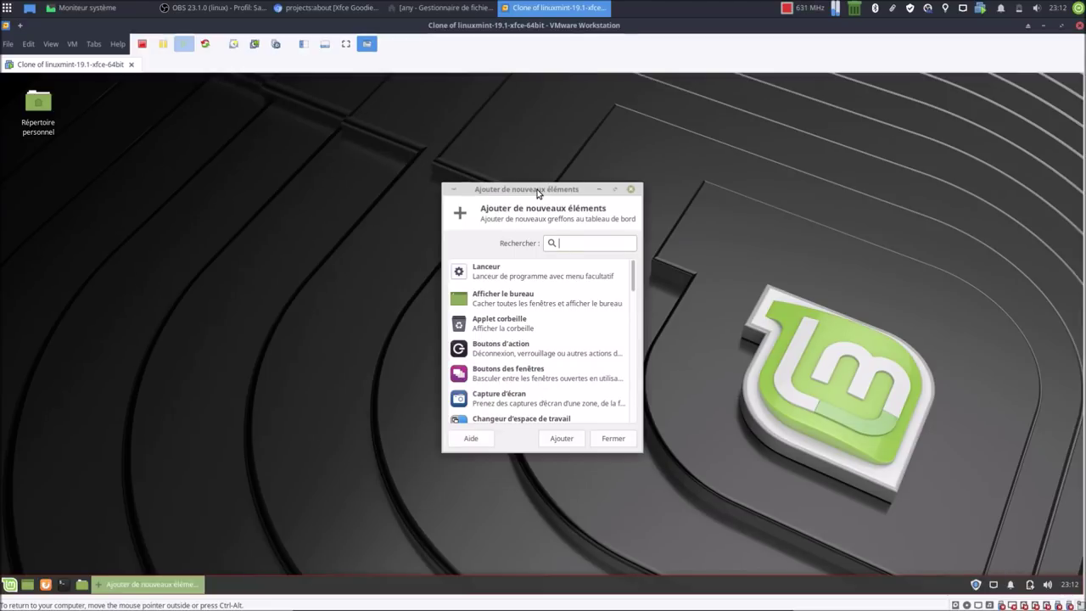
click(515, 324)
click(571, 443)
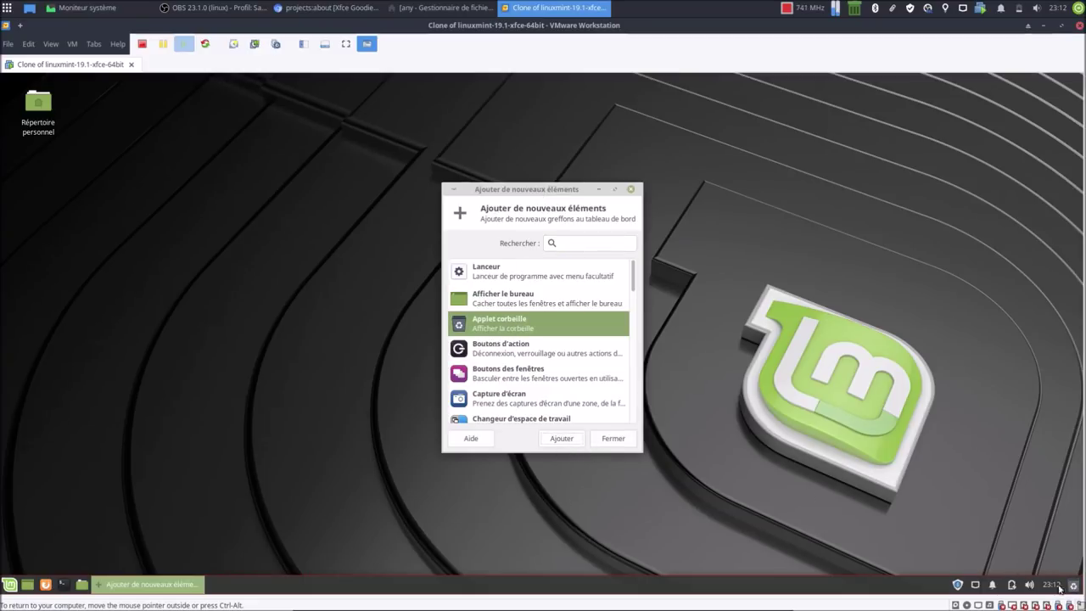
Step: Open the preferences of Tableau de bord 1, place them beside the add-items window and show the list of panel items
right_click(651, 596)
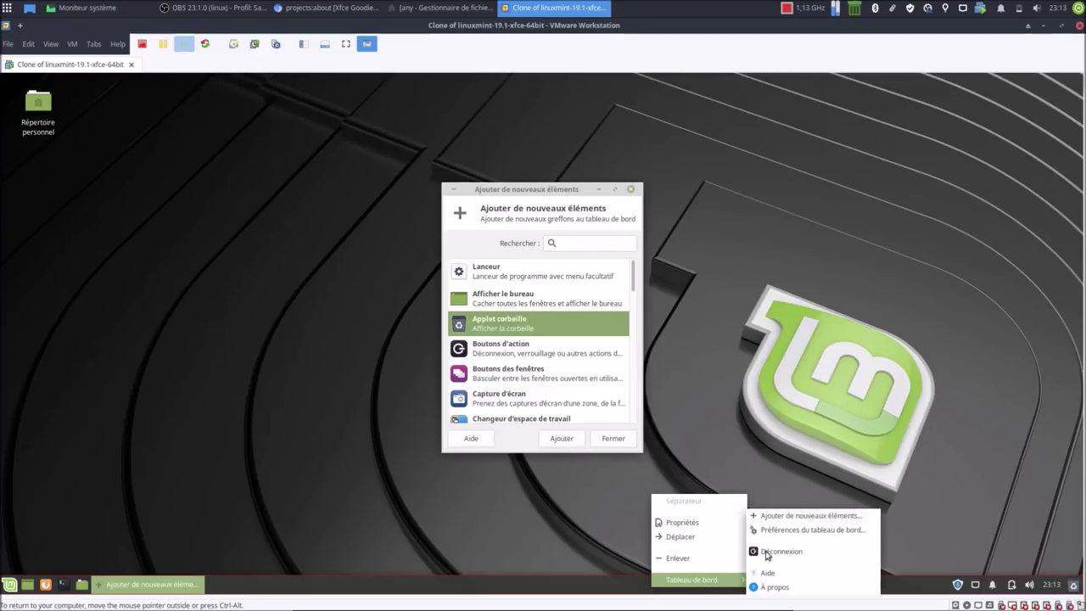
click(551, 321)
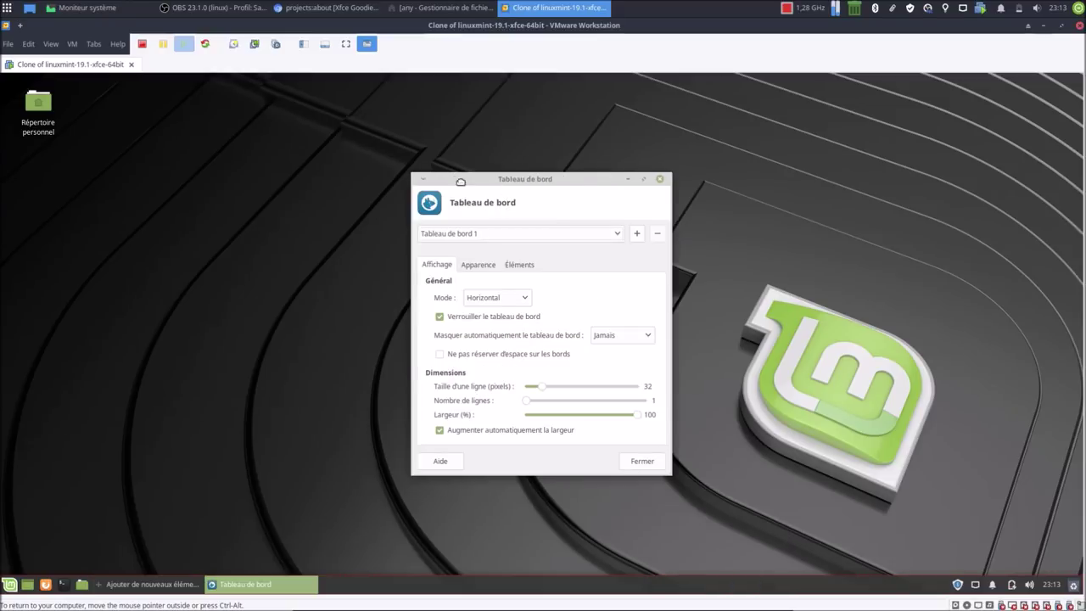
drag(552, 176, 276, 178)
click(245, 265)
scroll(244, 386, down, 3)
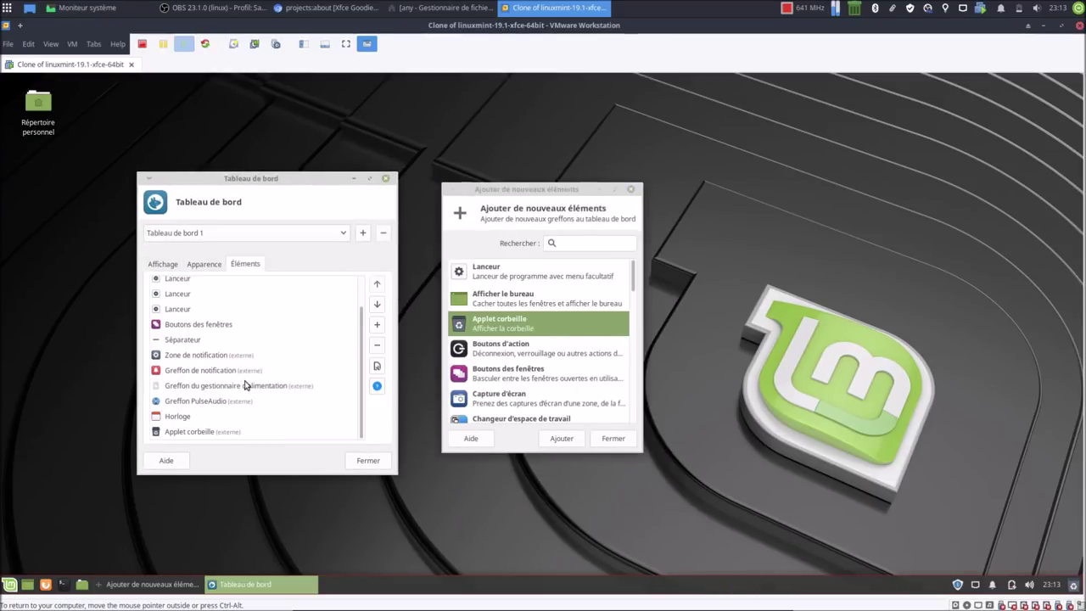
right_click(1074, 586)
mouse_move(991, 585)
click(716, 552)
Step: Move Applet corbeille up the panel item list to just above Zone de notification
click(222, 432)
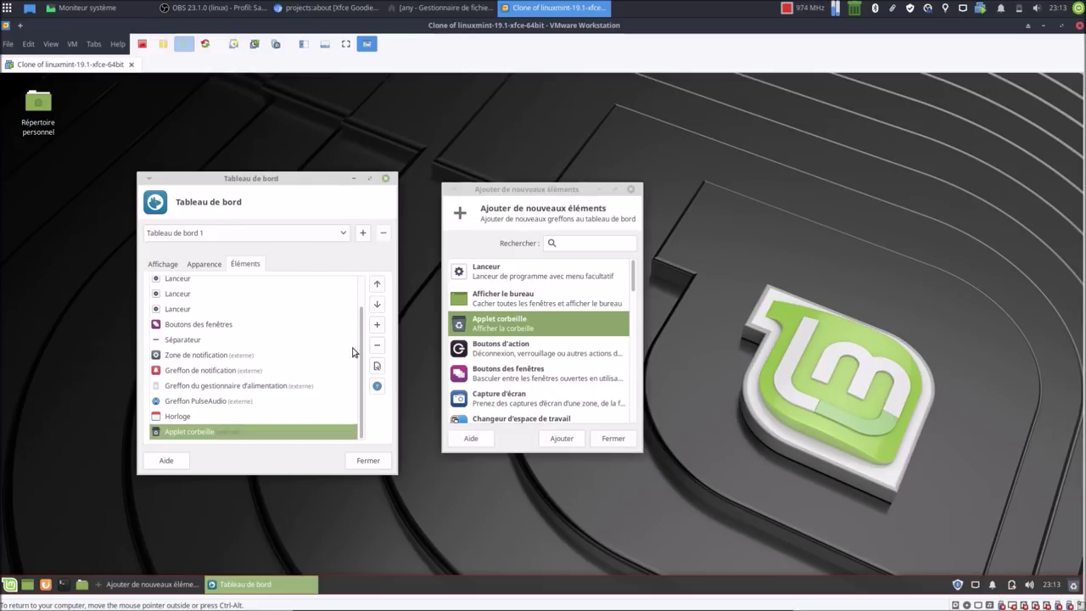
click(377, 285)
click(378, 284)
click(377, 284)
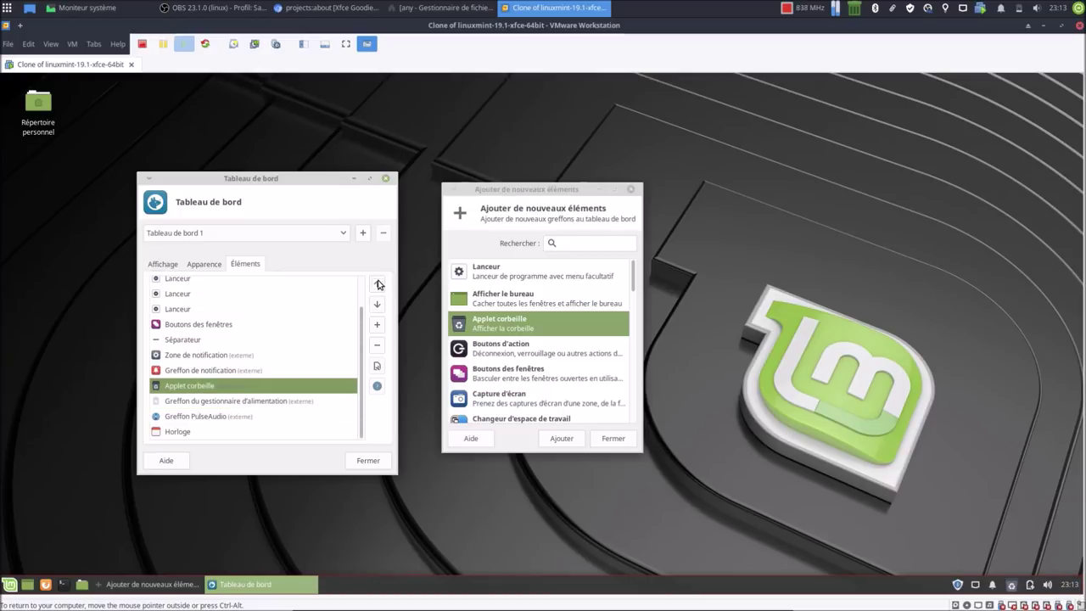
click(378, 284)
click(377, 284)
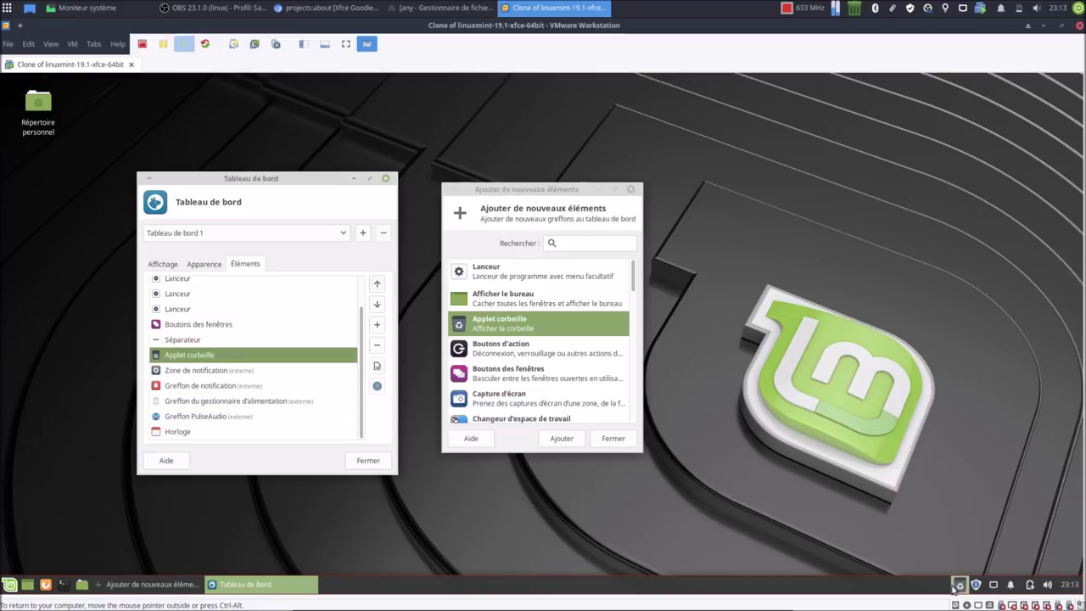
Step: Add a Séparateur item to the panel
click(572, 373)
scroll(574, 373, down, 4)
scroll(574, 374, down, 5)
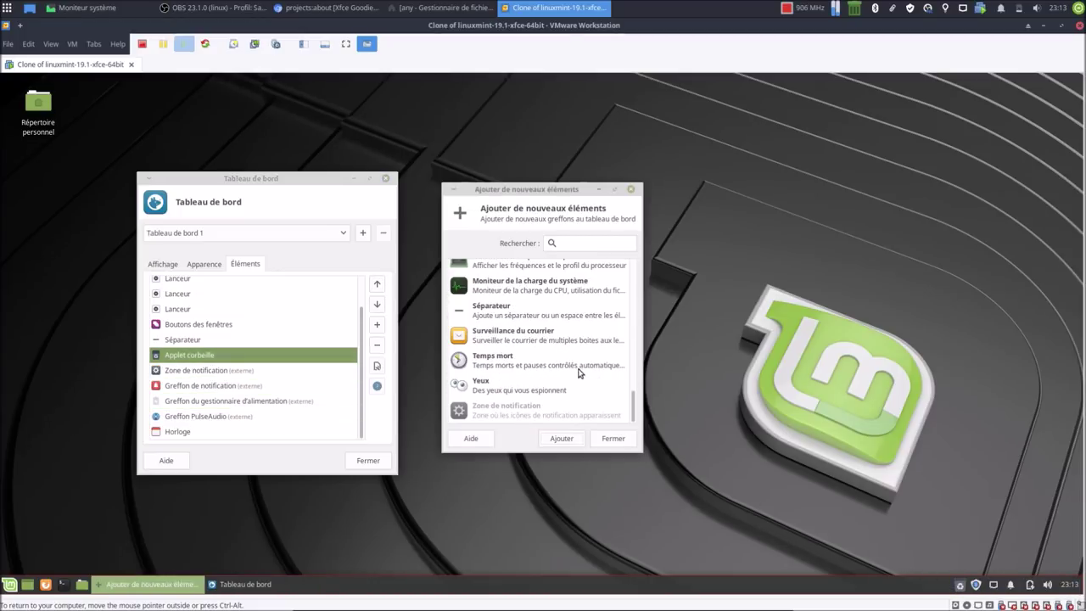
click(527, 310)
click(563, 439)
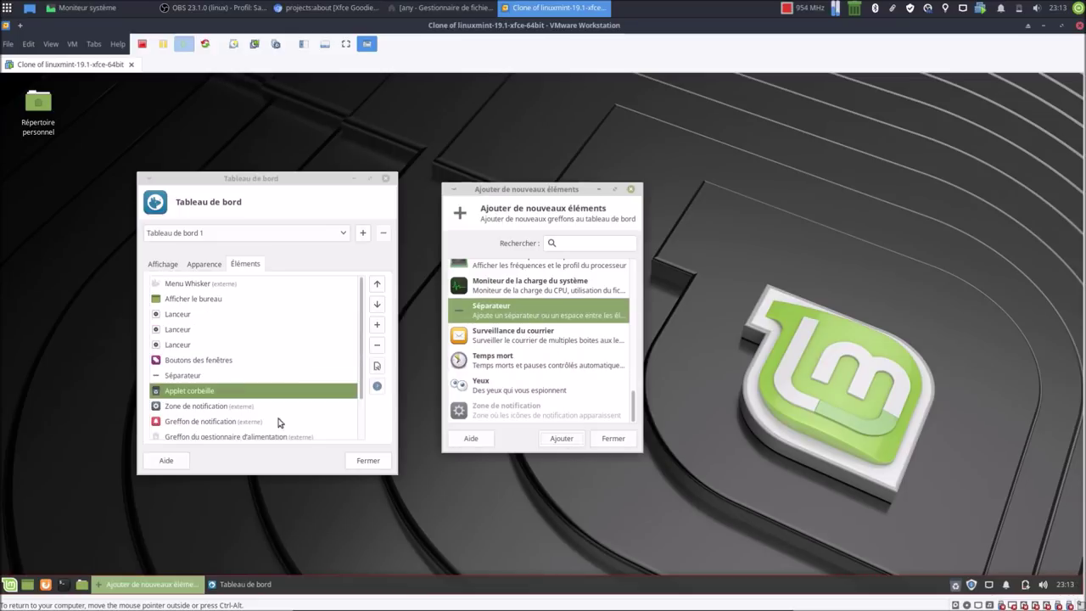
Step: Move the new Séparateur from the end of the item list to directly below Applet corbeille
click(228, 431)
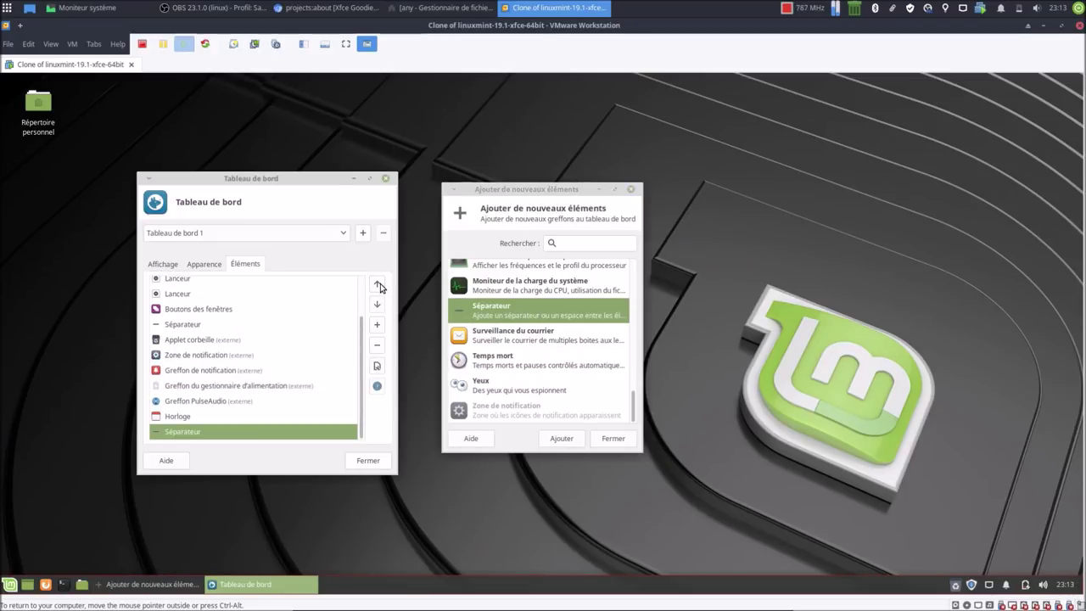
click(378, 284)
click(378, 284)
click(377, 285)
click(377, 285)
click(378, 284)
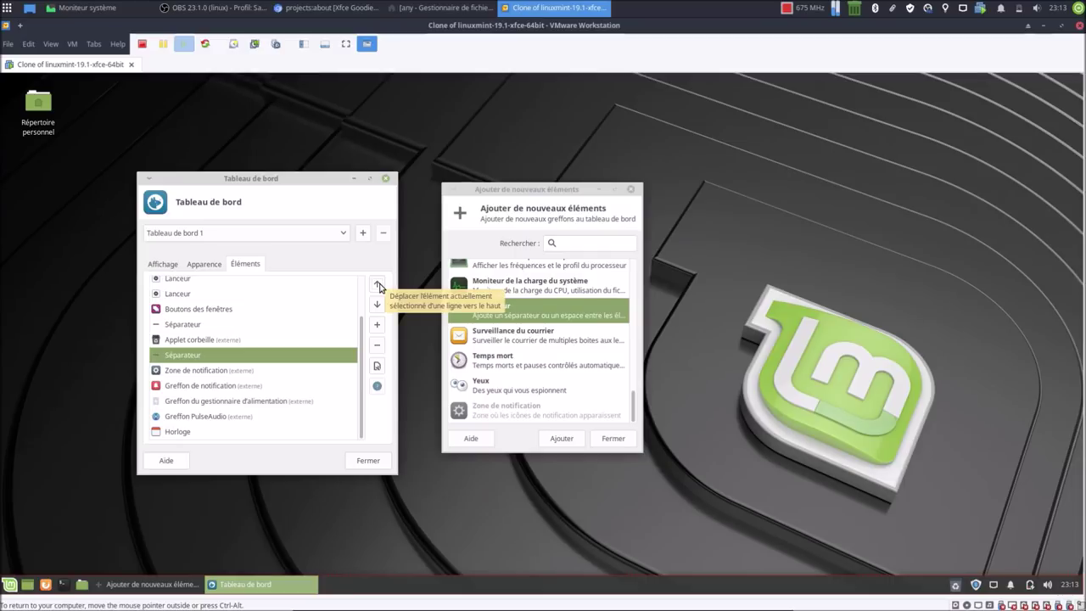
Step: Set the style of the separator below Applet corbeille to Transparent
click(377, 366)
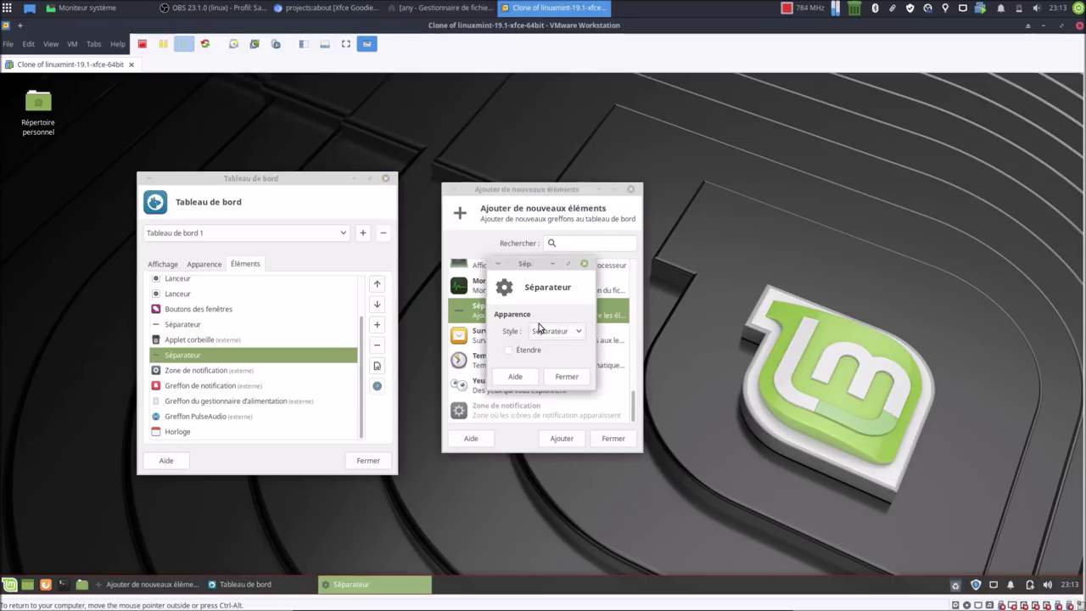
click(562, 331)
click(555, 311)
click(566, 377)
Step: Add the Boutons d'action item to the panel
scroll(558, 340, up, 10)
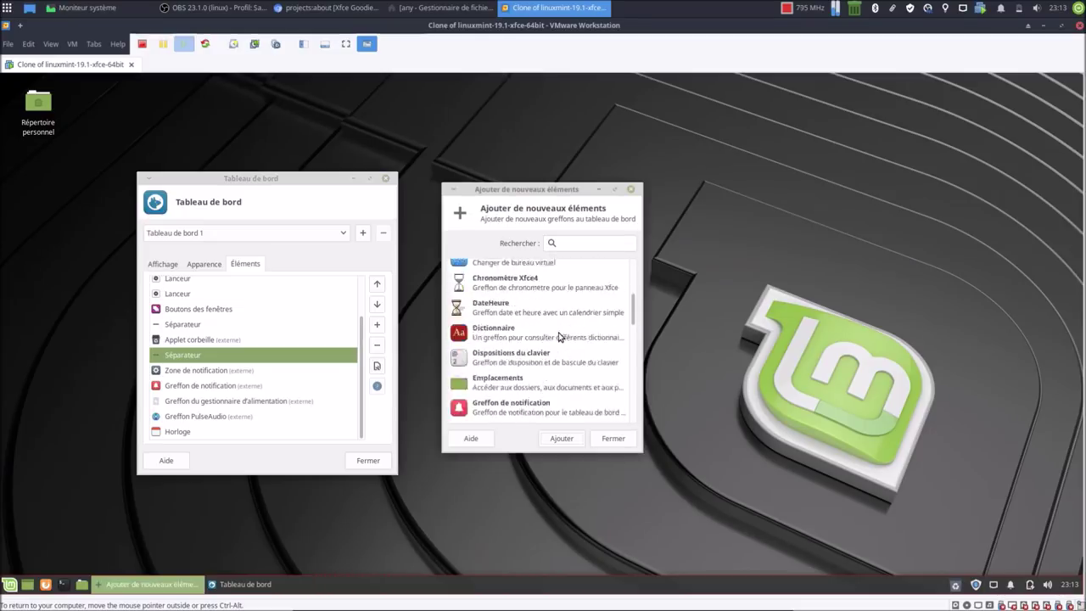
scroll(558, 337, up, 4)
click(521, 352)
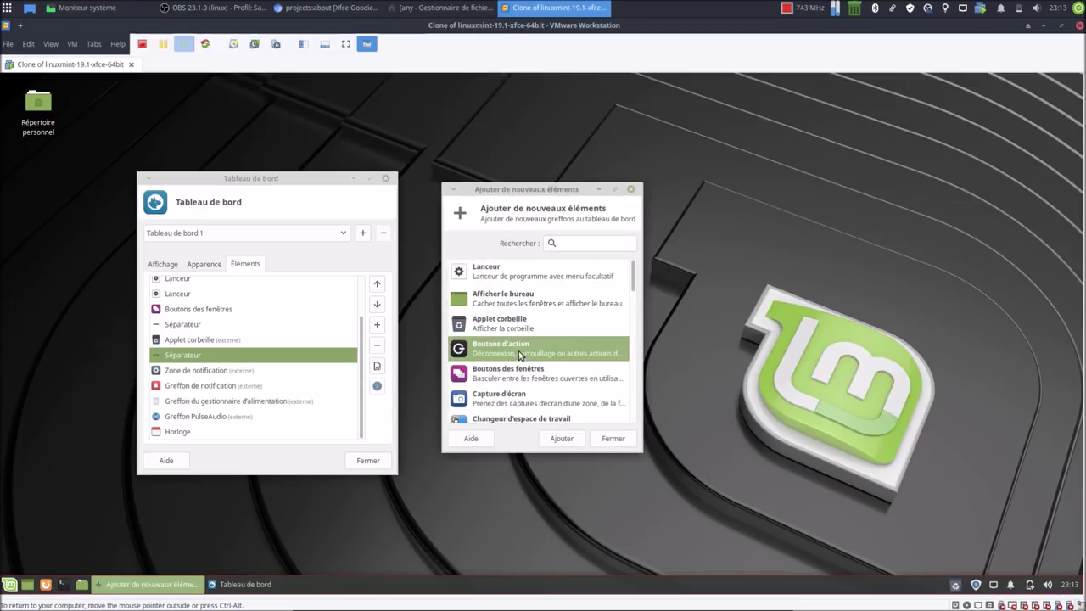
click(562, 438)
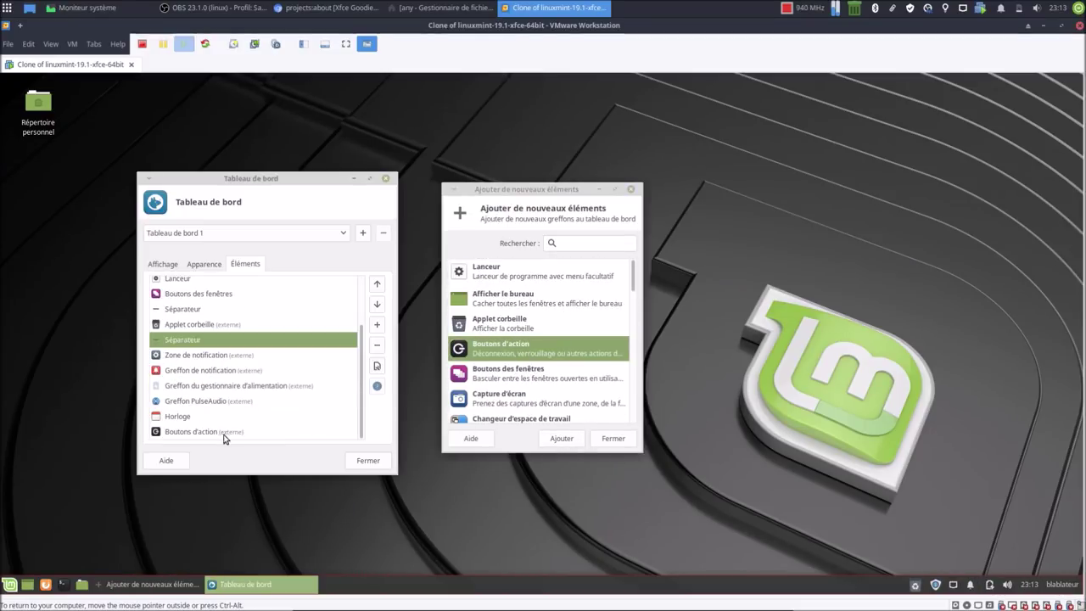
Step: Change the appearance of the Boutons d'action item to Boutons d'action in its properties
click(245, 437)
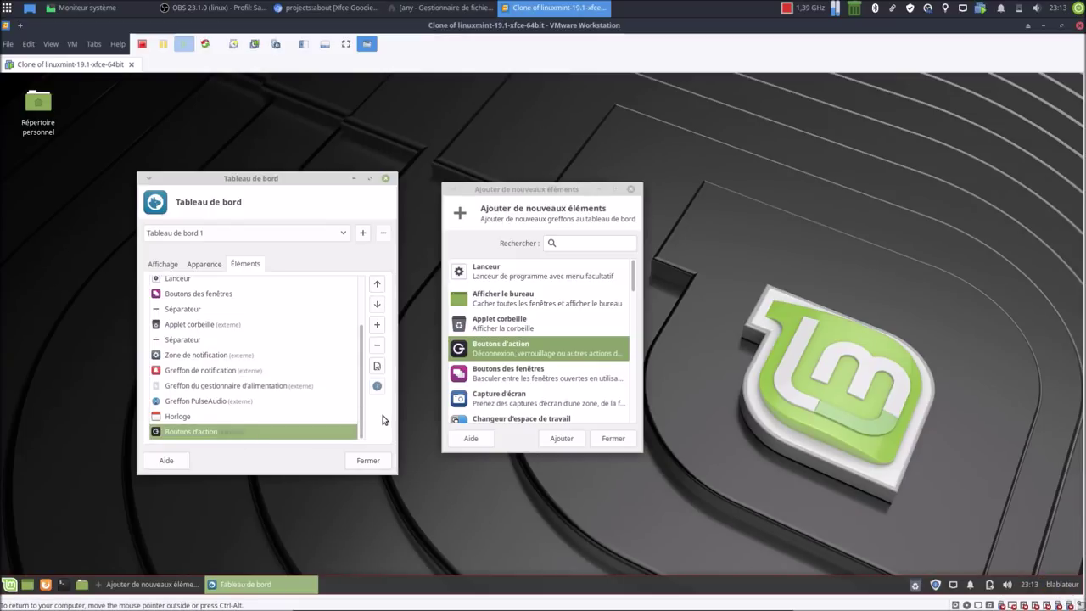
click(377, 365)
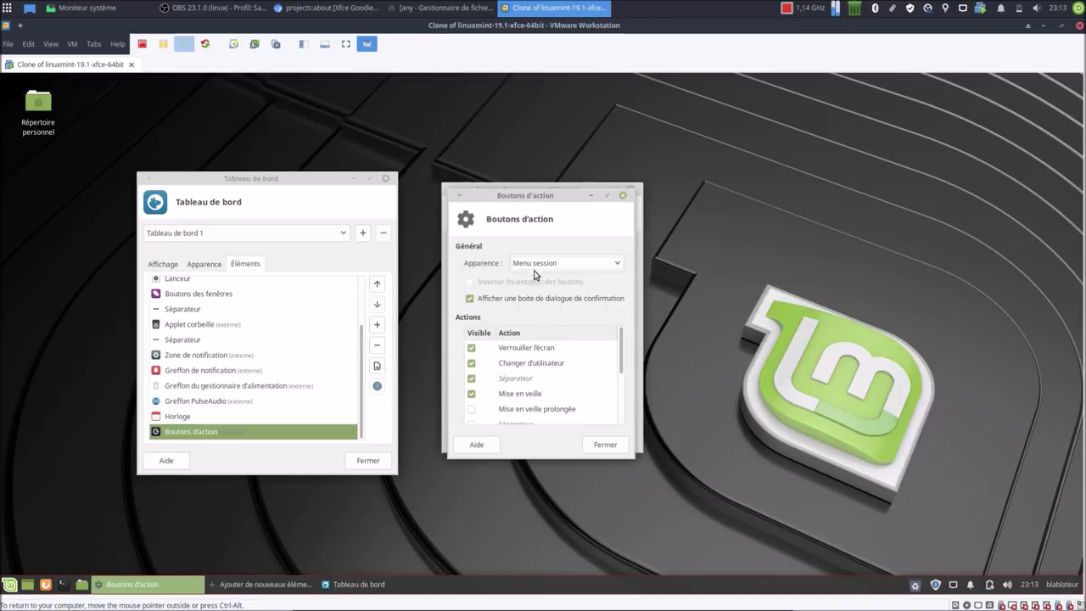
click(535, 267)
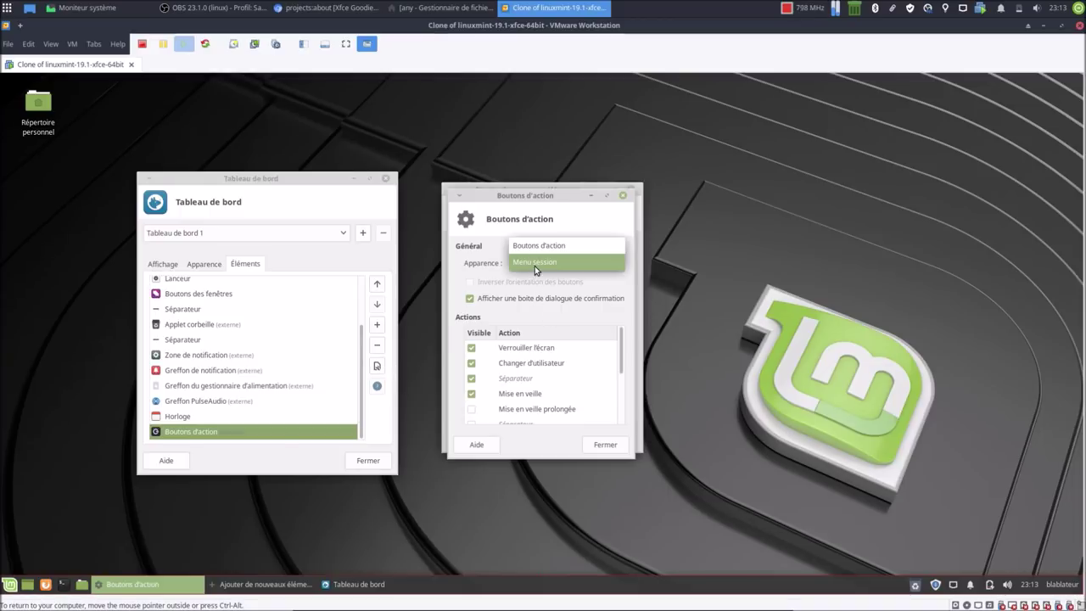
click(536, 245)
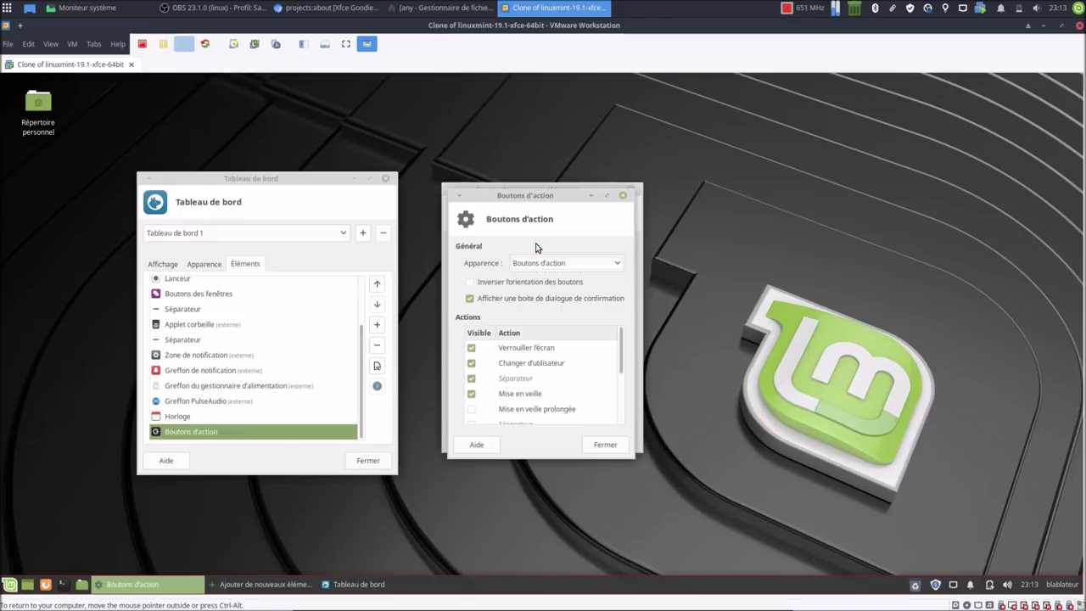
Step: Hide Verrouiller l'écran, Changer d'utilisateur, Mise en veille, Éteindre and the separators in Boutons d'action, keeping only Déconnexion... visible
click(471, 347)
click(471, 363)
click(472, 379)
click(473, 393)
scroll(479, 386, down, 3)
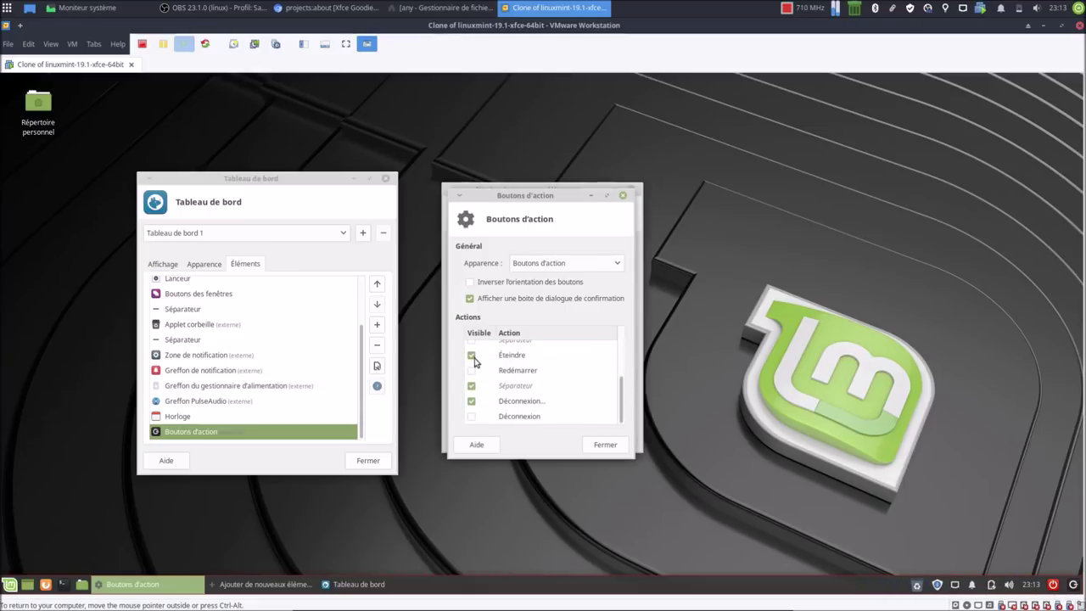
click(471, 355)
click(472, 386)
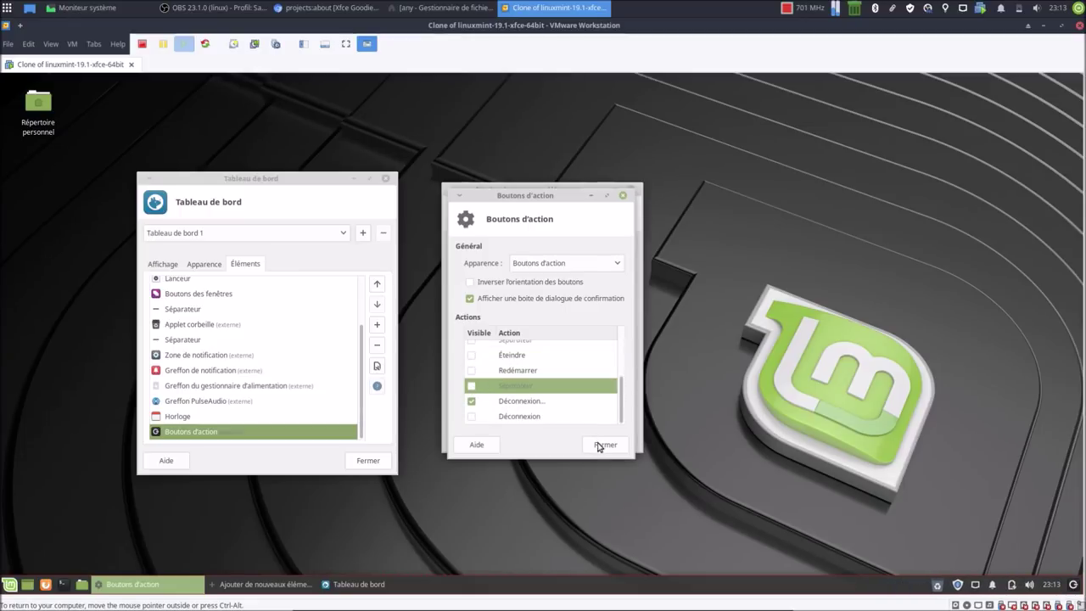
click(599, 446)
Step: Add the Changeur d'espace de travail item to the panel
click(581, 343)
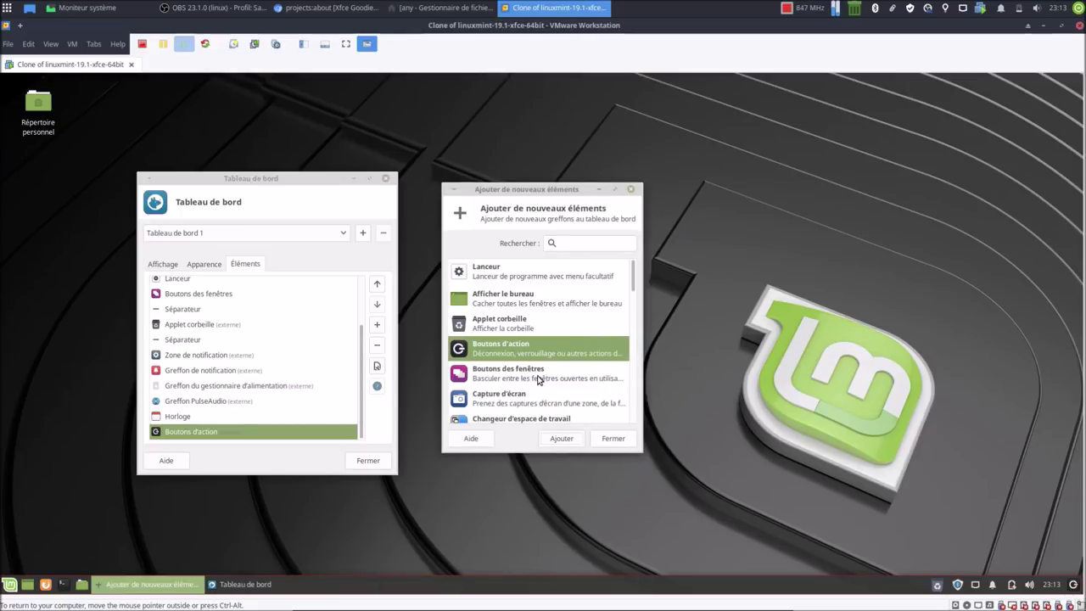
scroll(538, 380, down, 2)
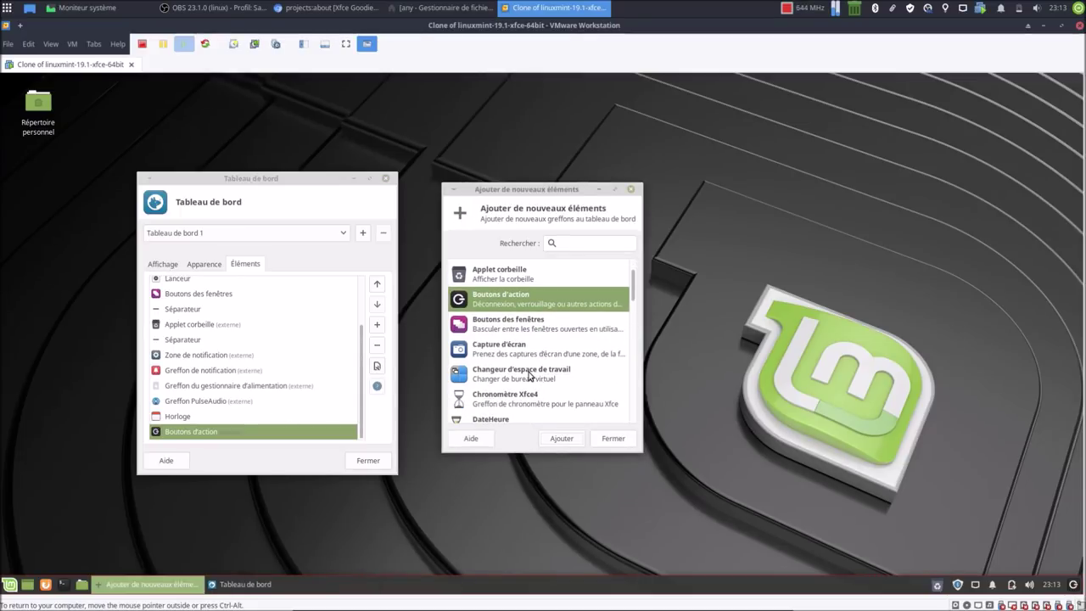
click(529, 376)
click(561, 438)
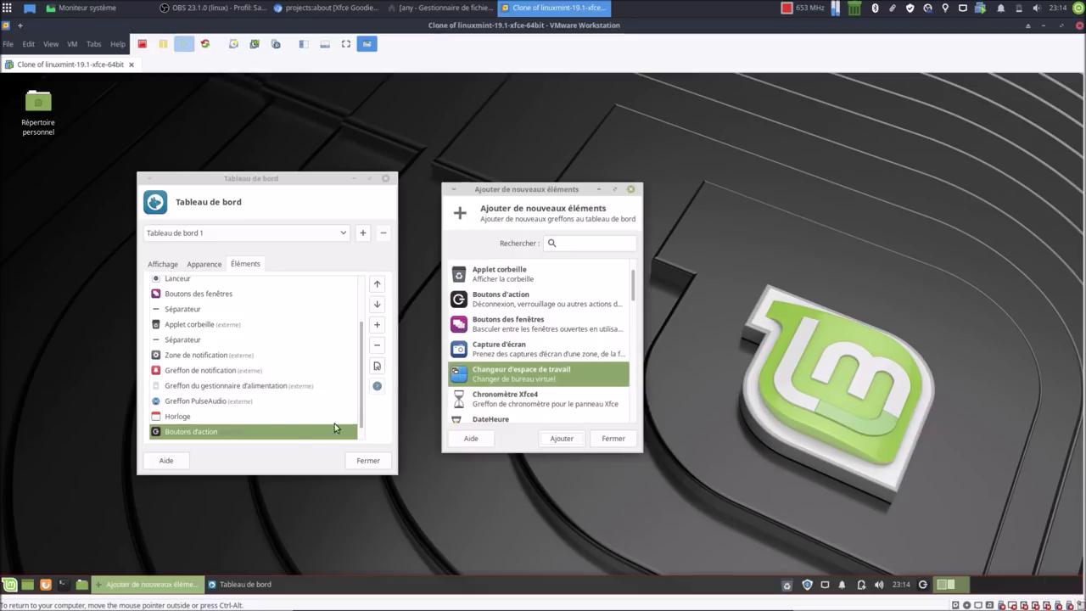
Step: Move Changeur d'espace de travail up the item list to directly above Applet corbeille
click(263, 438)
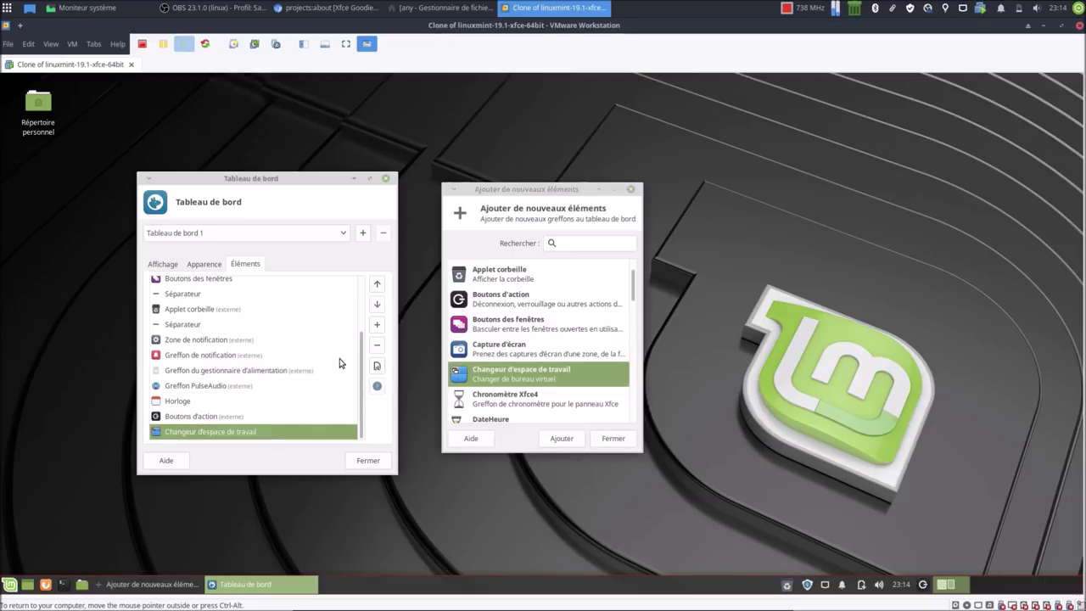
click(376, 289)
click(376, 289)
click(377, 289)
click(377, 290)
click(376, 290)
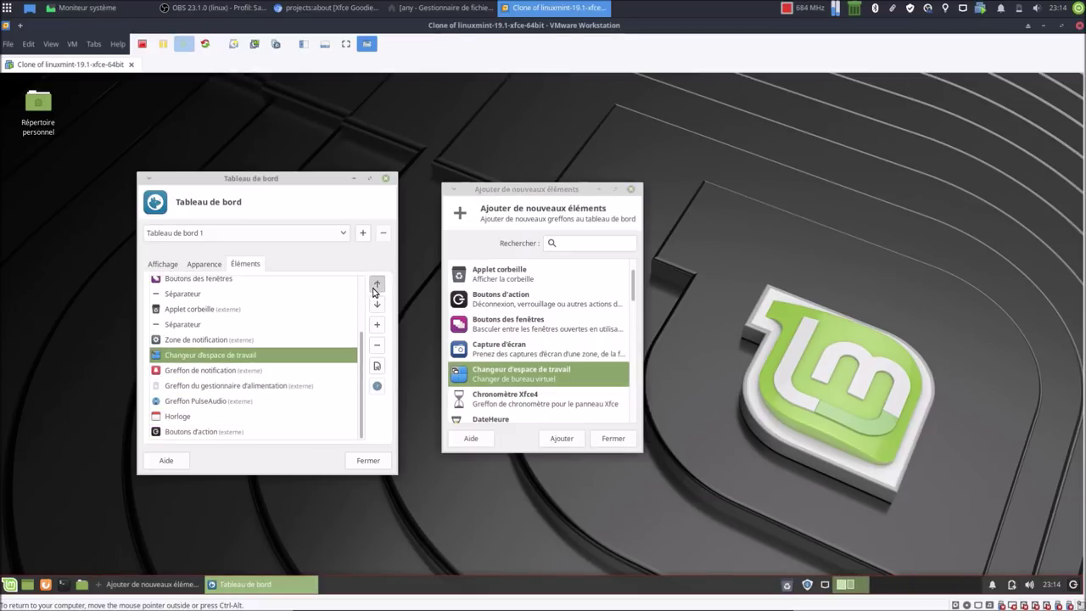
click(374, 291)
click(372, 292)
click(372, 291)
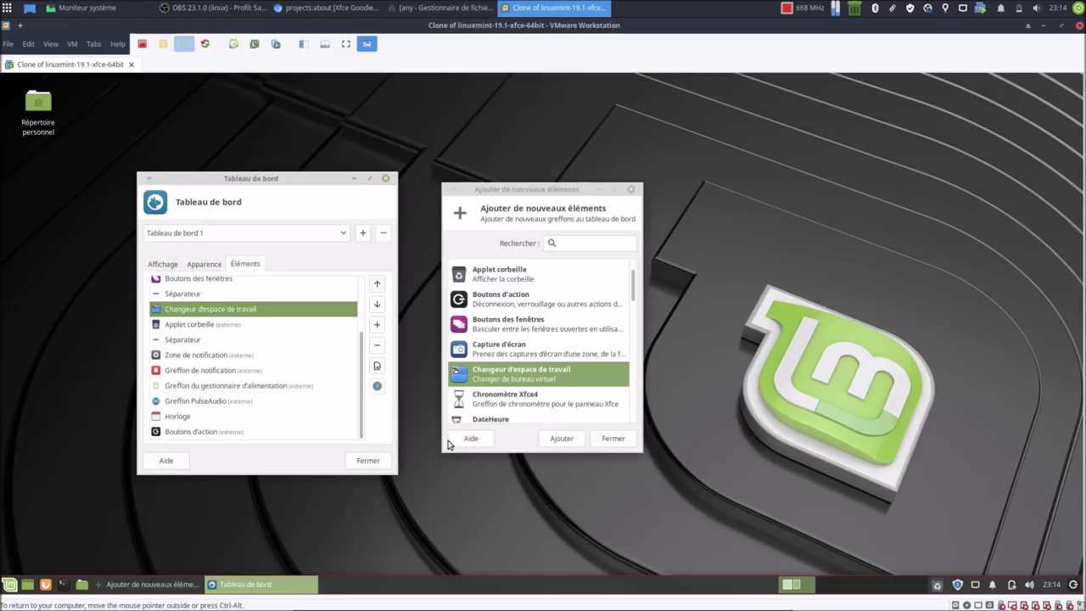
Step: Add another Séparateur item to the panel for spacing the workspace switcher
scroll(497, 407, down, 10)
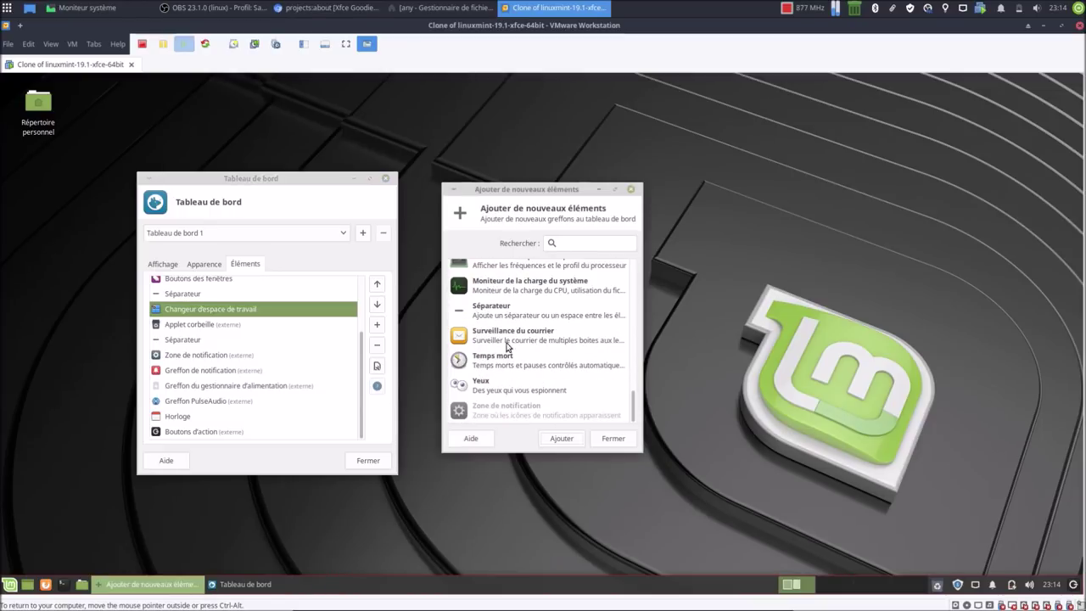
click(501, 311)
click(562, 437)
Step: Move the newly added Séparateur up the item list to between Changeur d'espace de travail and Applet corbeille
scroll(265, 421, up, 2)
scroll(265, 422, down, 3)
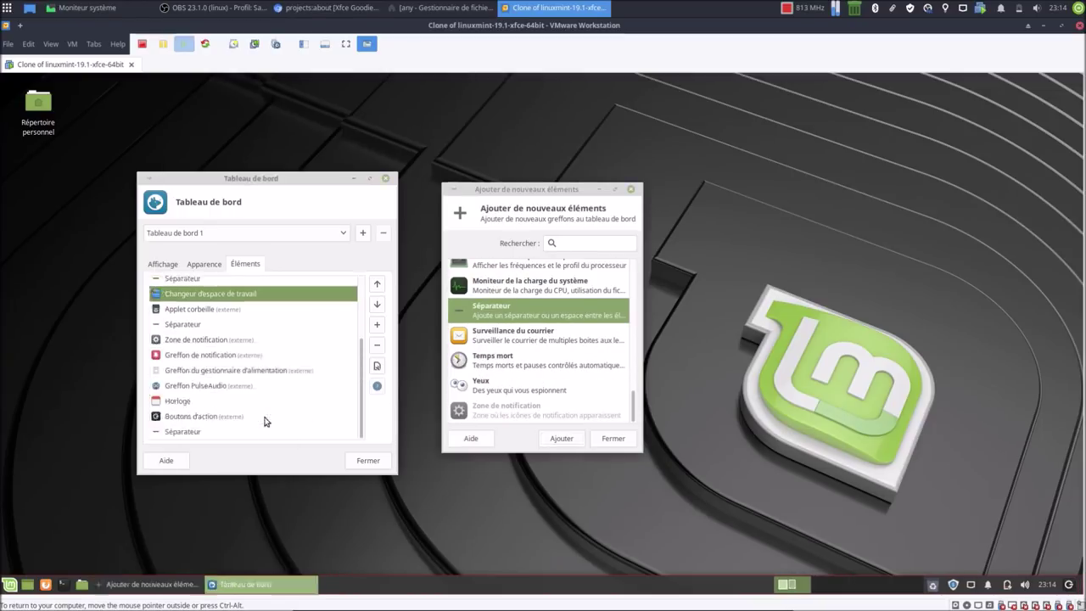
click(267, 434)
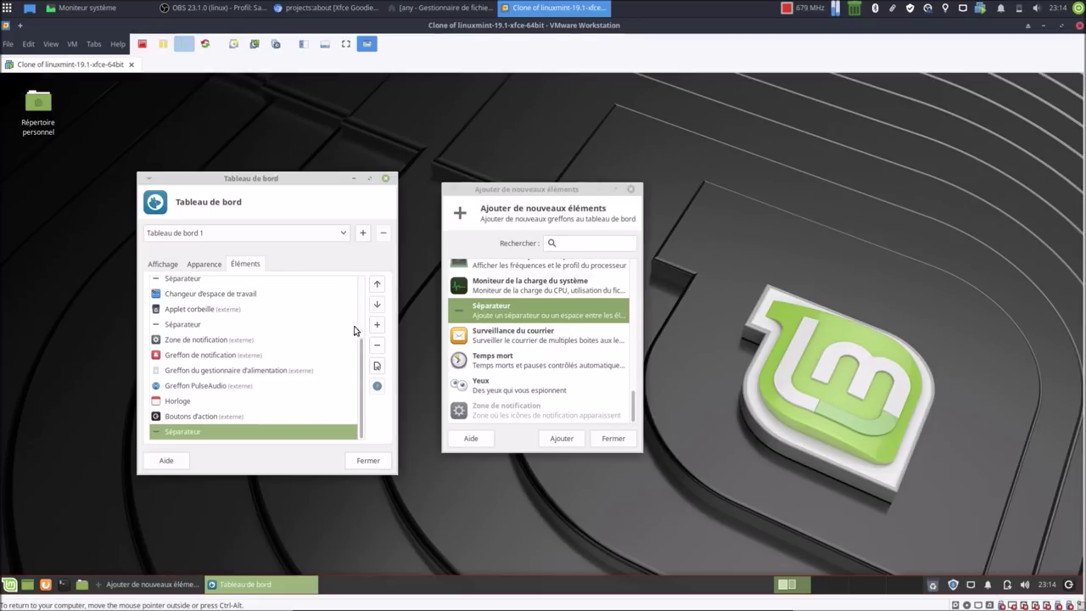
click(377, 289)
click(378, 289)
click(378, 290)
click(377, 289)
click(378, 289)
click(378, 290)
click(378, 289)
click(378, 289)
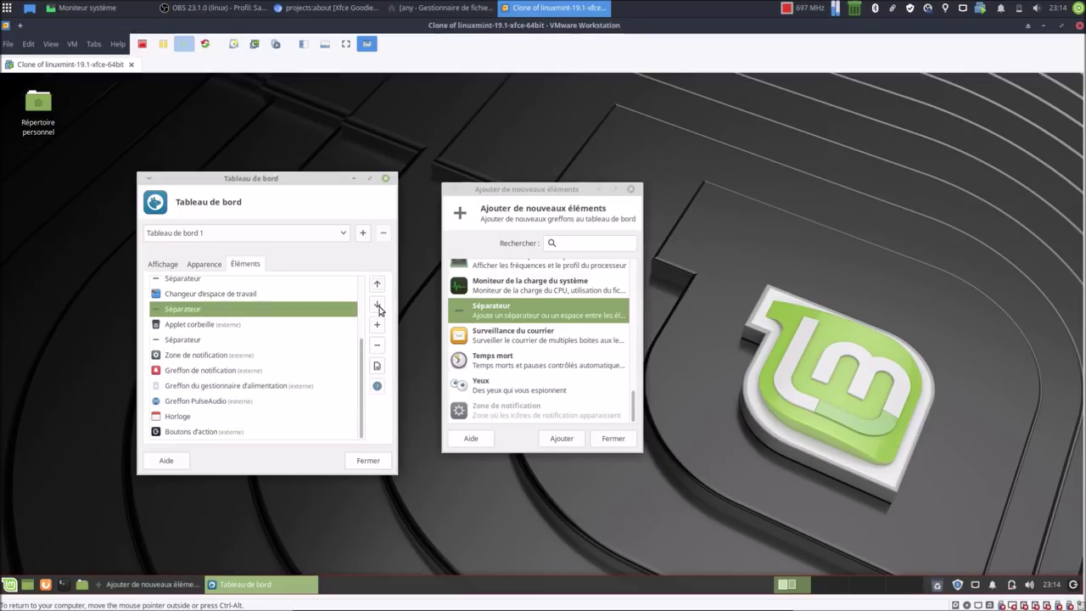
Step: Set the style of the separator below Changeur d'espace de travail to Transparent
click(378, 365)
click(569, 330)
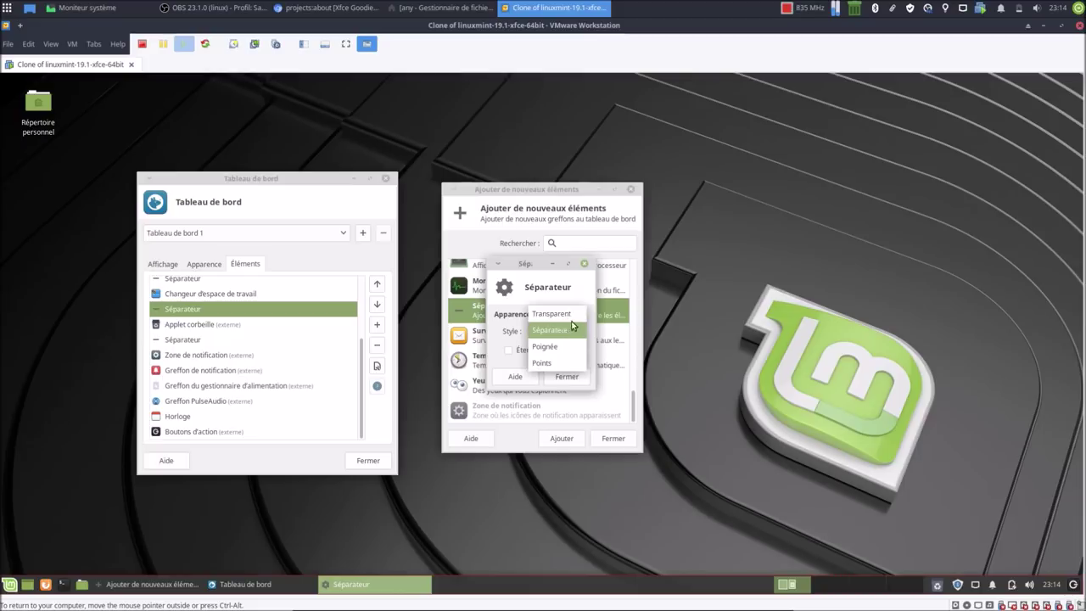
click(573, 316)
click(577, 375)
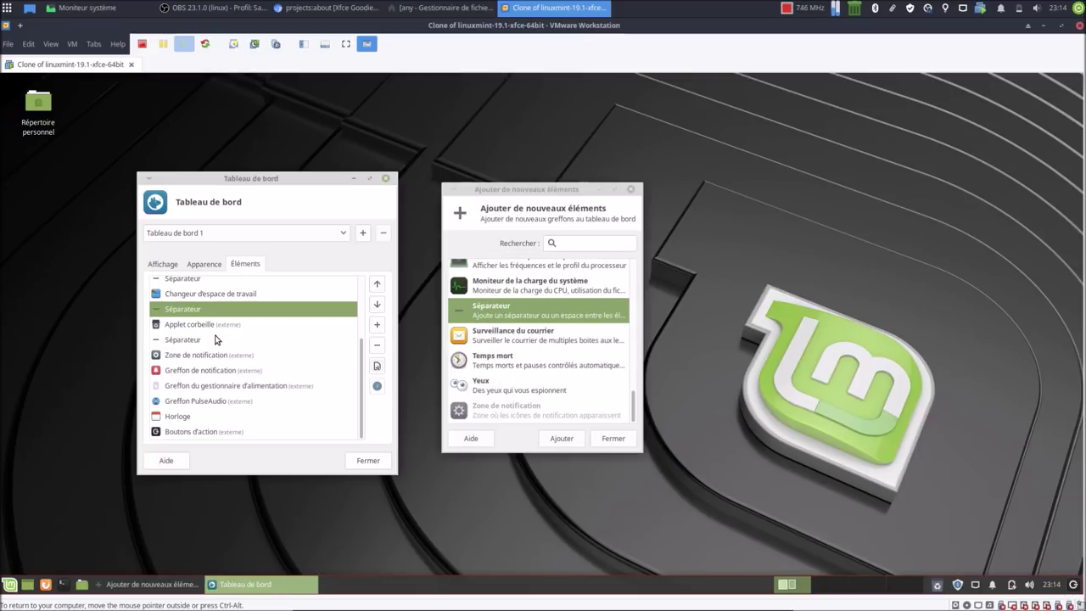
Step: Set the number of workspaces to 2 in the properties of Changeur d'espace de travail
click(205, 297)
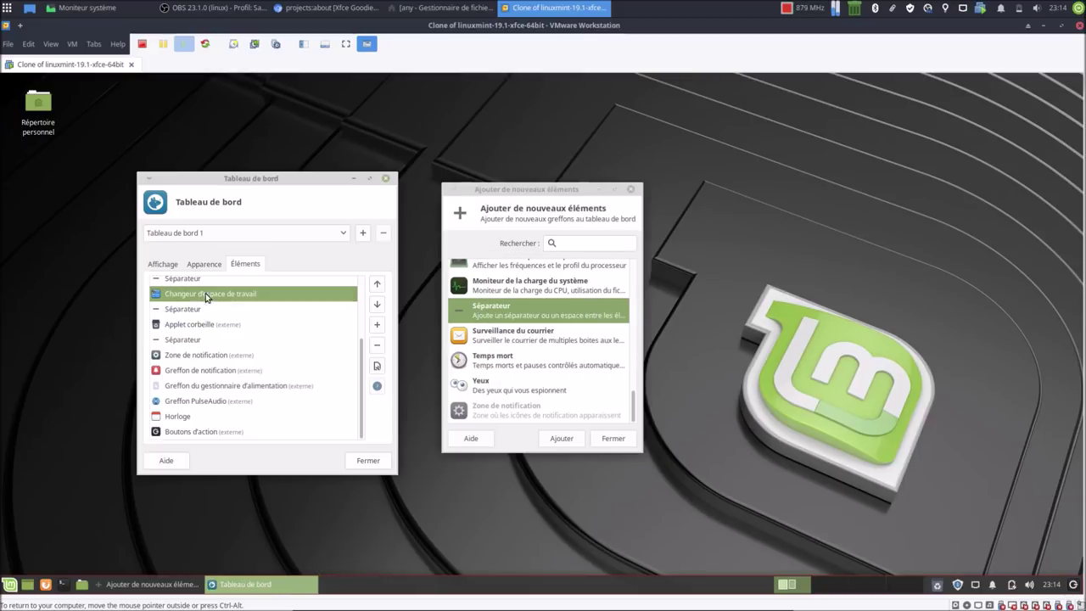
click(378, 367)
click(545, 340)
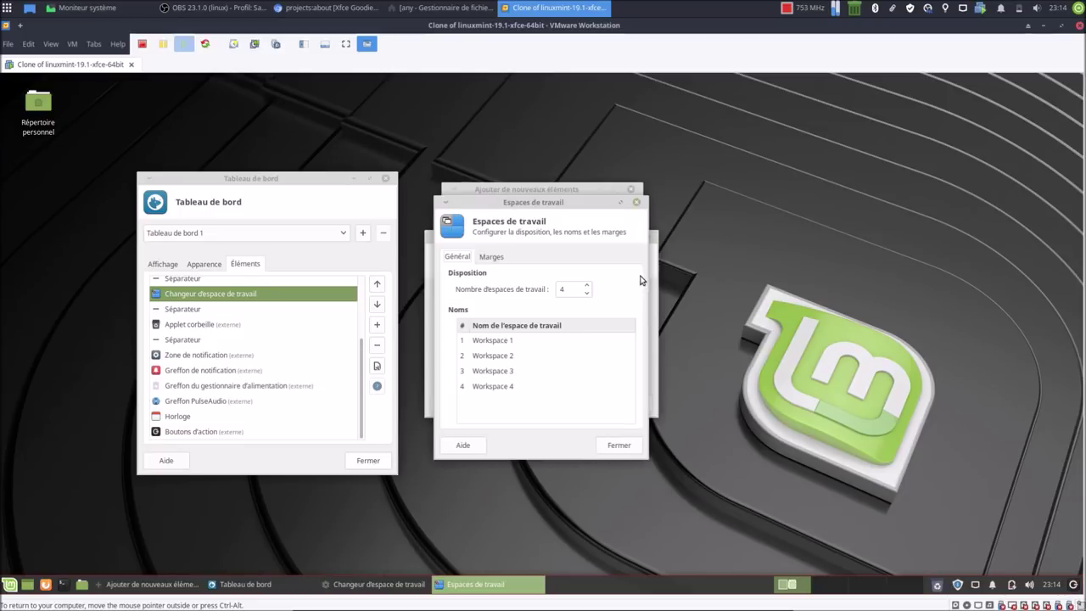
click(586, 292)
click(586, 293)
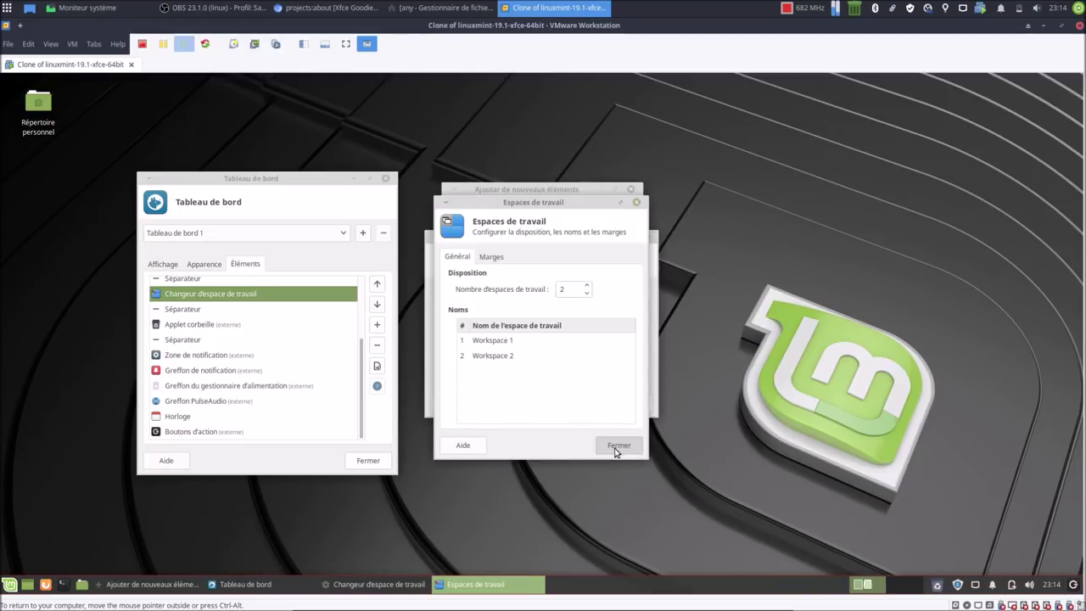
click(619, 448)
click(628, 403)
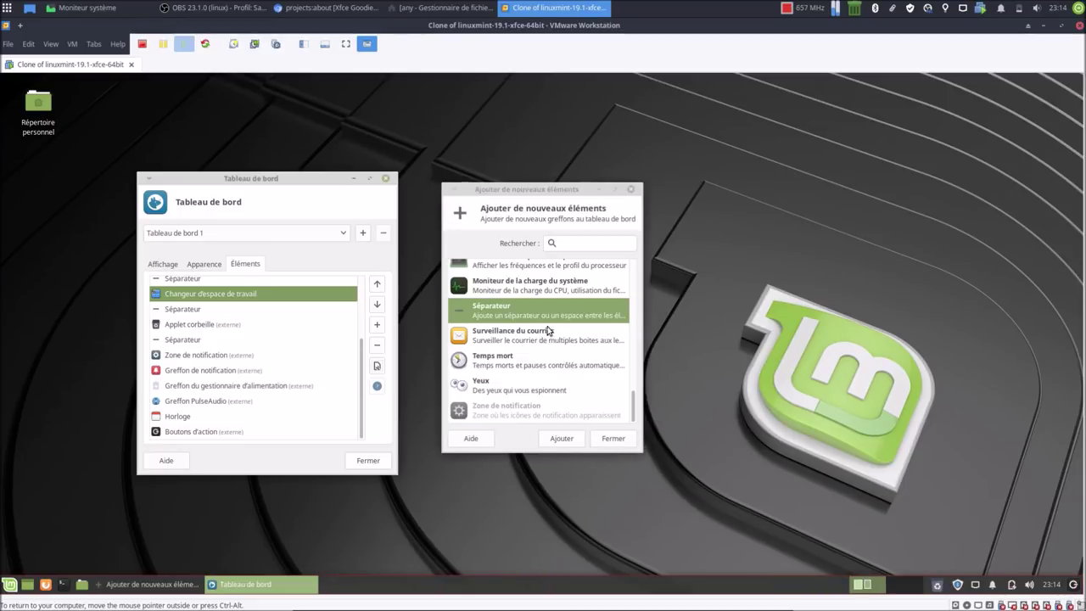
Step: Add the Moniteur de la charge du système item to the panel
scroll(547, 330, up, 15)
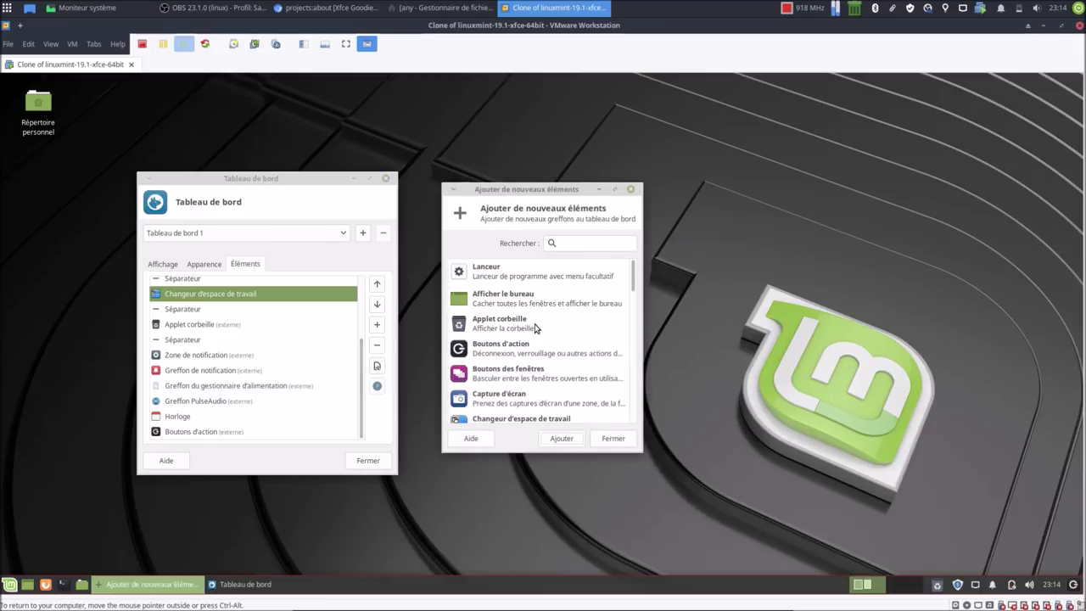
scroll(539, 365, down, 3)
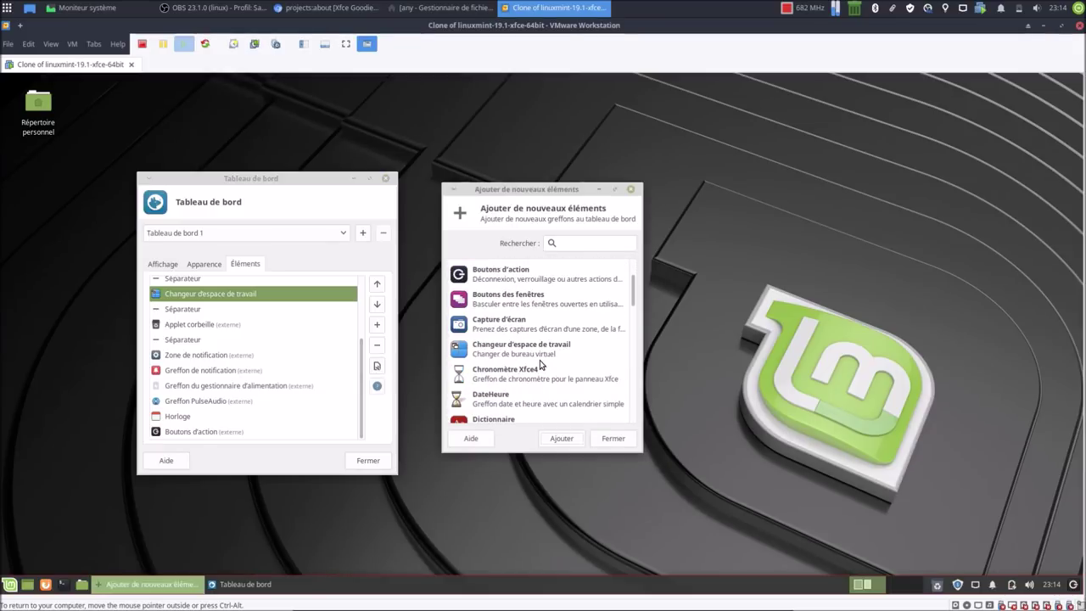
scroll(540, 365, down, 5)
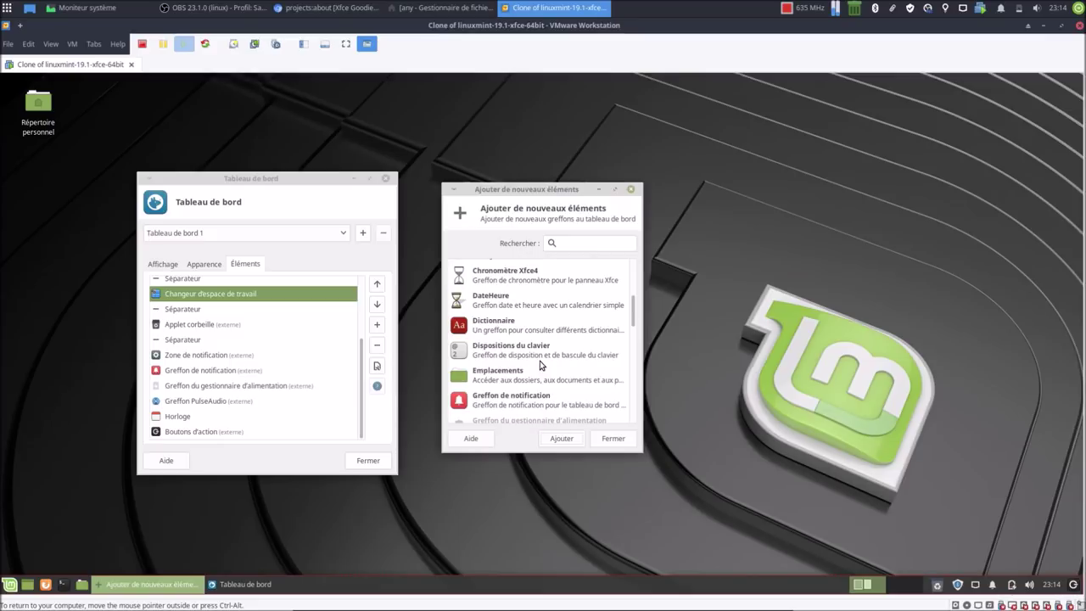
scroll(540, 364, down, 5)
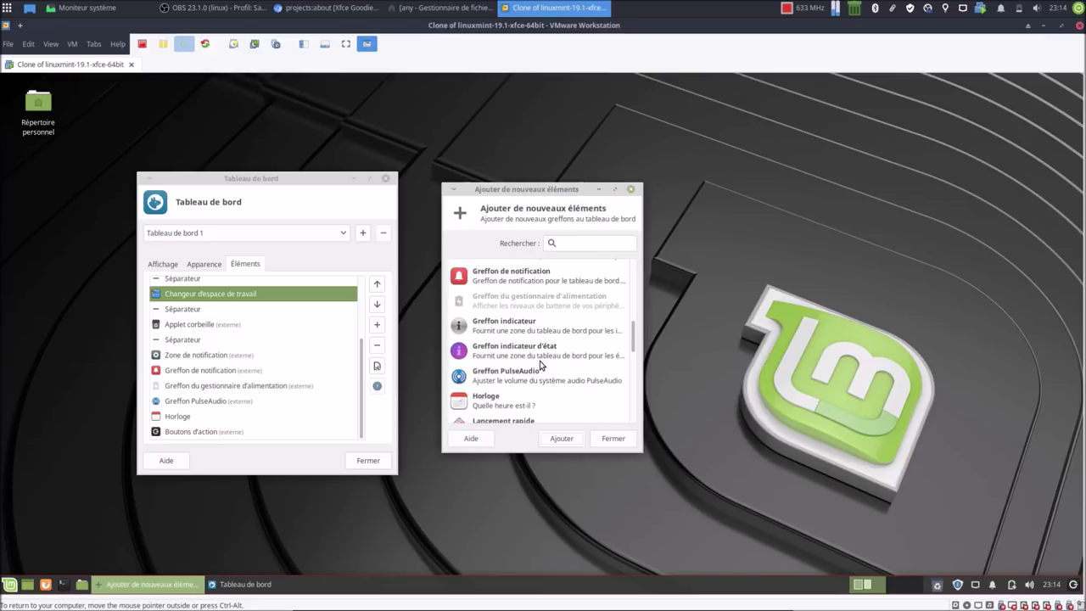
scroll(540, 365, down, 4)
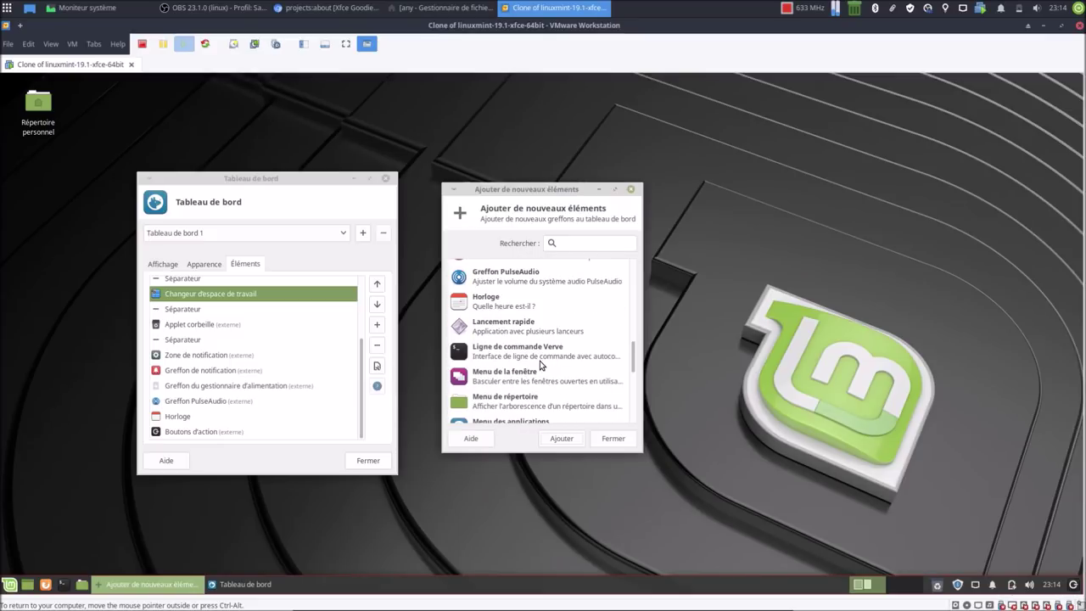
scroll(540, 365, down, 1)
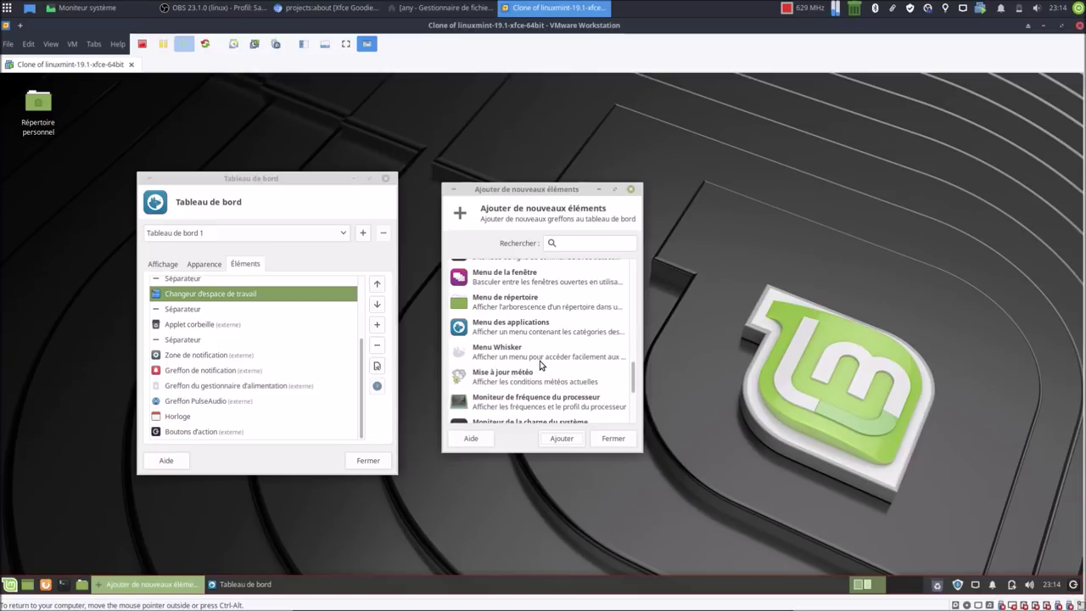
scroll(541, 364, down, 1)
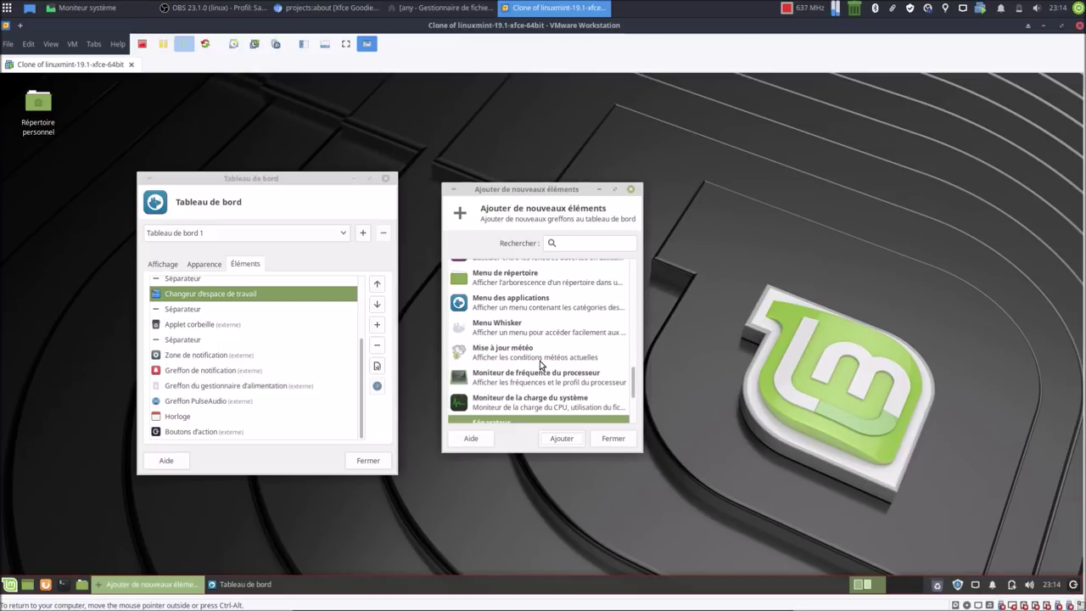
click(550, 404)
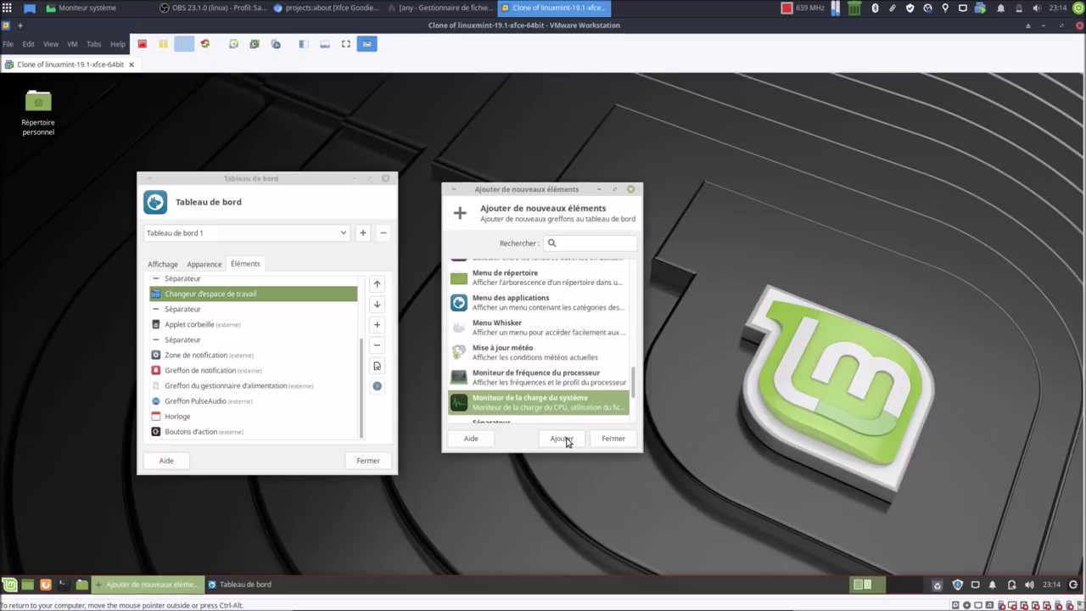
click(561, 438)
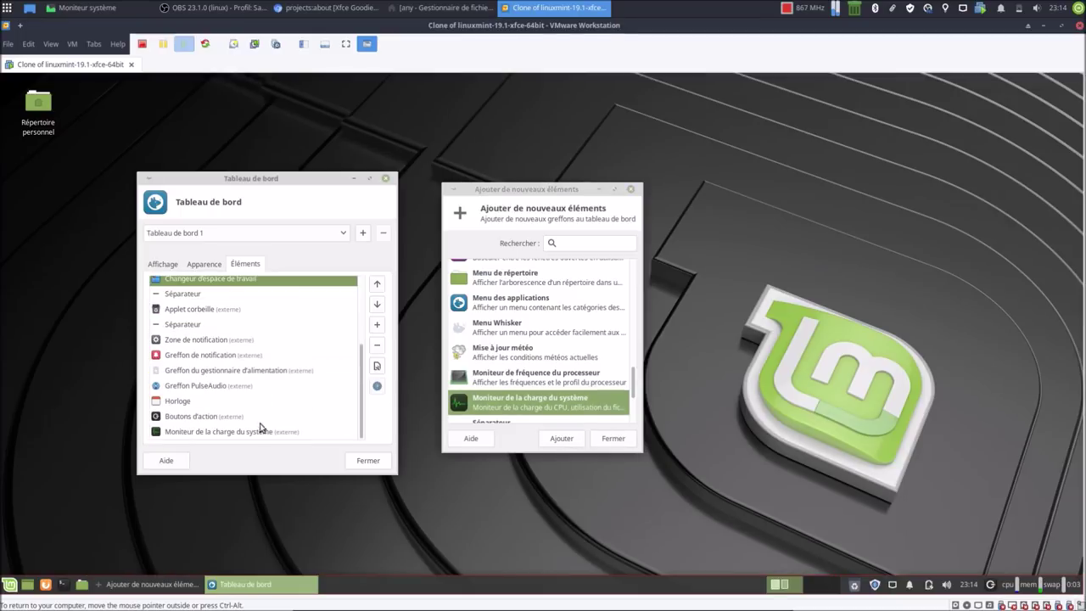
Step: Move Moniteur de la charge du système up the item list to directly above Changeur d'espace de travail
click(377, 286)
click(377, 286)
click(377, 286)
click(377, 286)
click(376, 286)
click(377, 285)
click(377, 286)
click(377, 286)
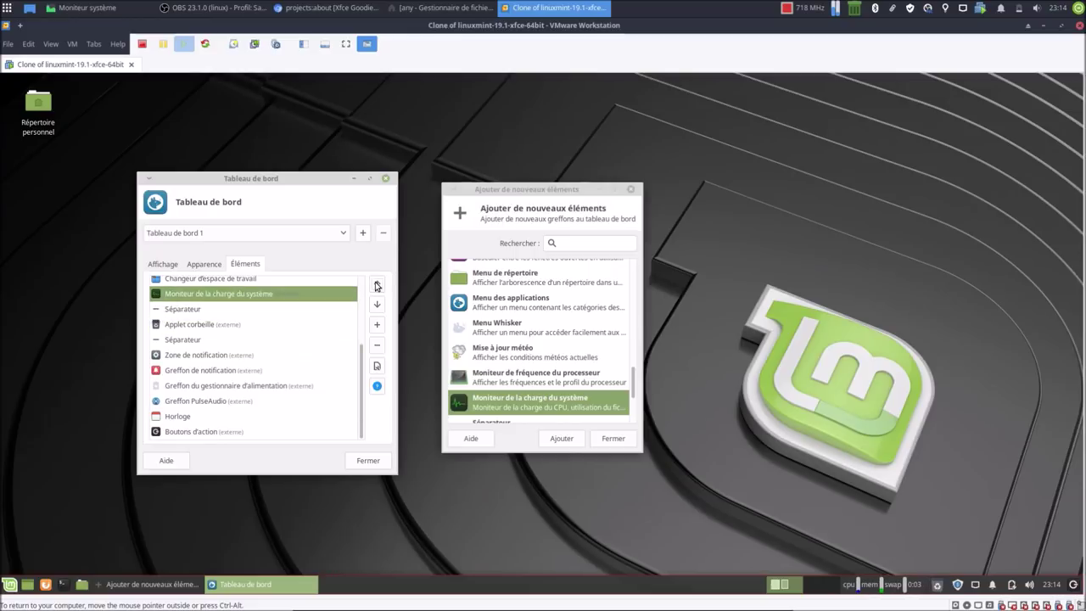
click(376, 286)
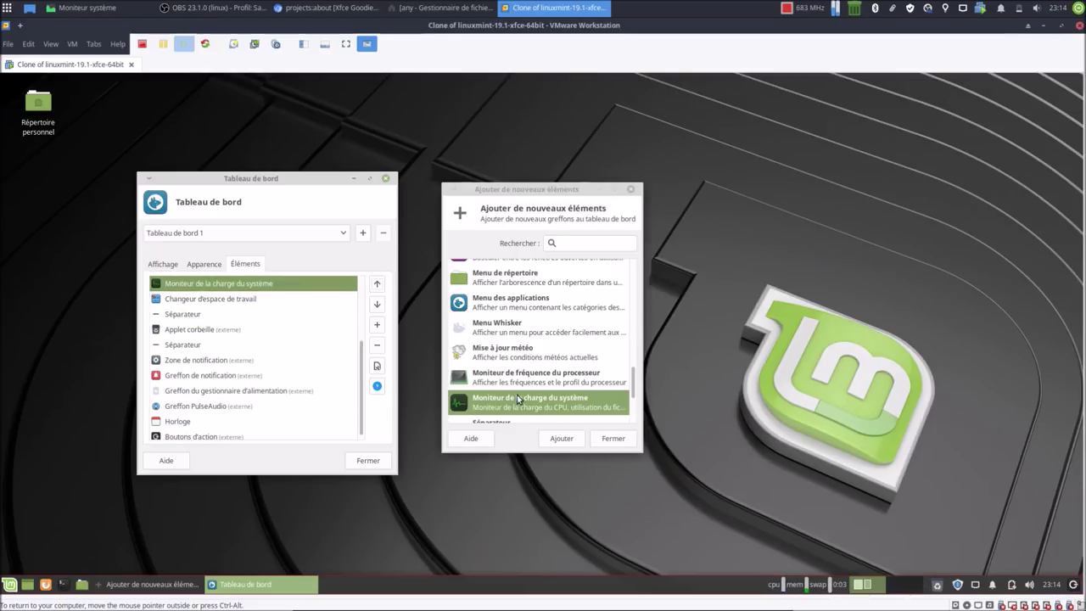
Step: Add one more Séparateur item to the panel for spacing the system load monitor
scroll(518, 394, down, 3)
click(509, 311)
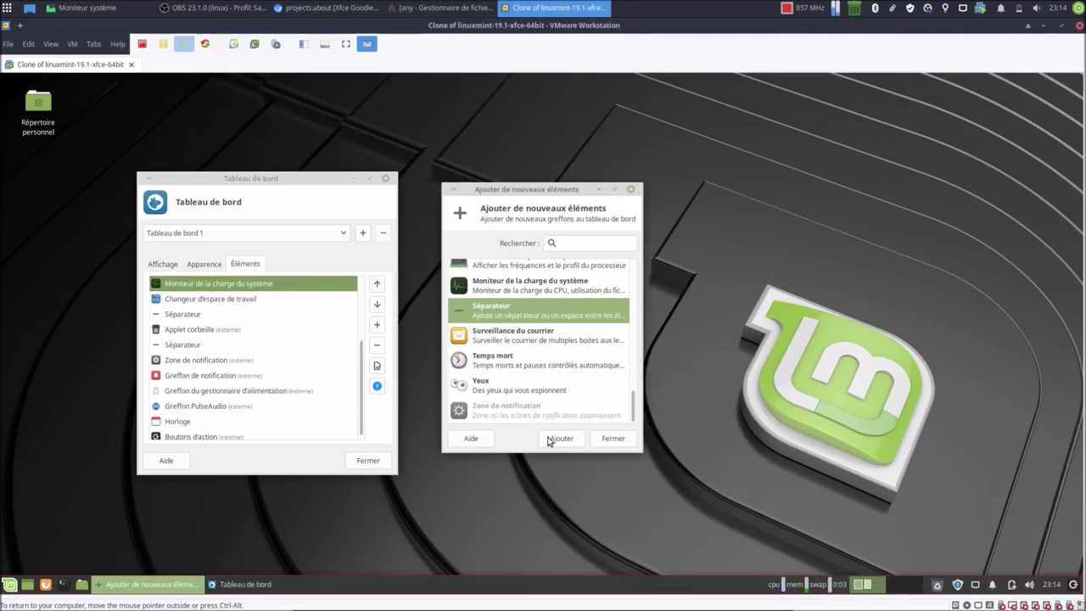
click(557, 439)
Step: Move the new Séparateur up the item list to between Moniteur de la charge du système and Changeur d'espace de travail
click(234, 431)
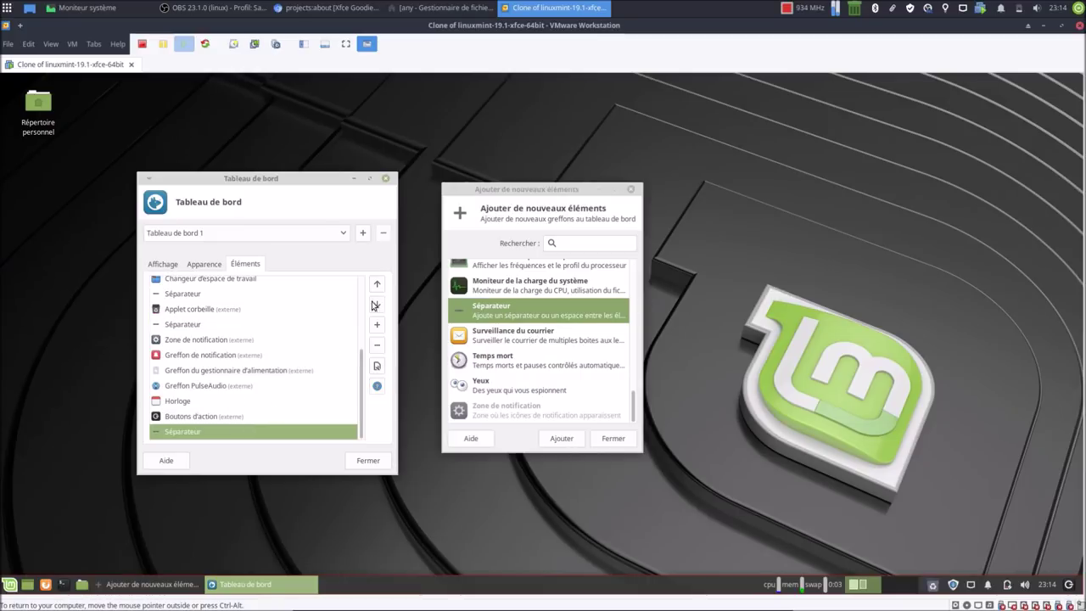
click(381, 287)
click(380, 286)
click(381, 287)
click(381, 287)
click(381, 286)
click(381, 287)
click(381, 287)
click(381, 286)
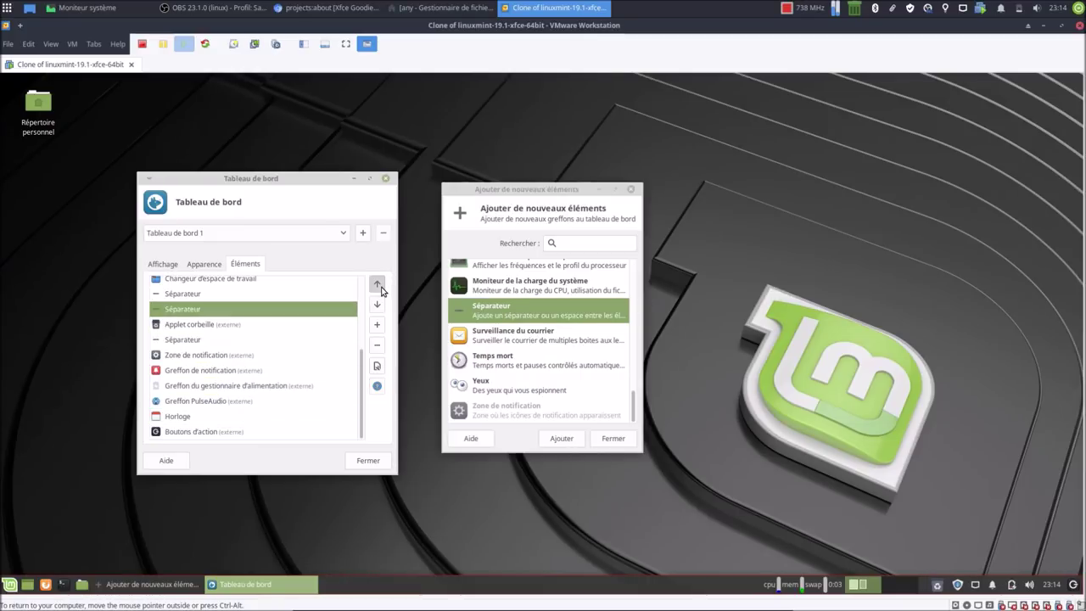
click(380, 288)
click(380, 289)
click(379, 289)
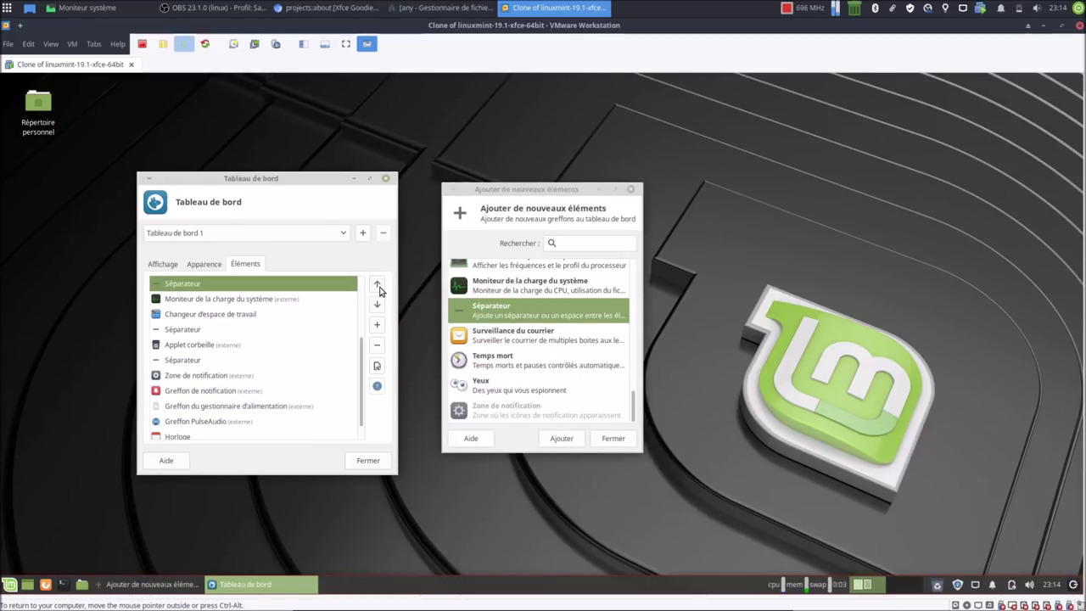
click(378, 288)
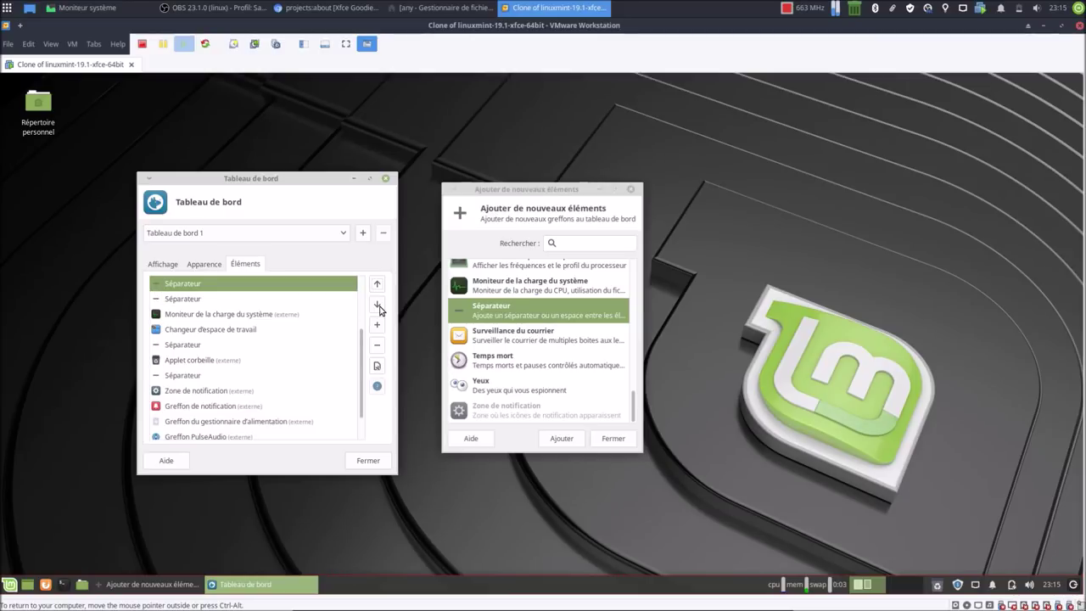
click(378, 307)
click(379, 308)
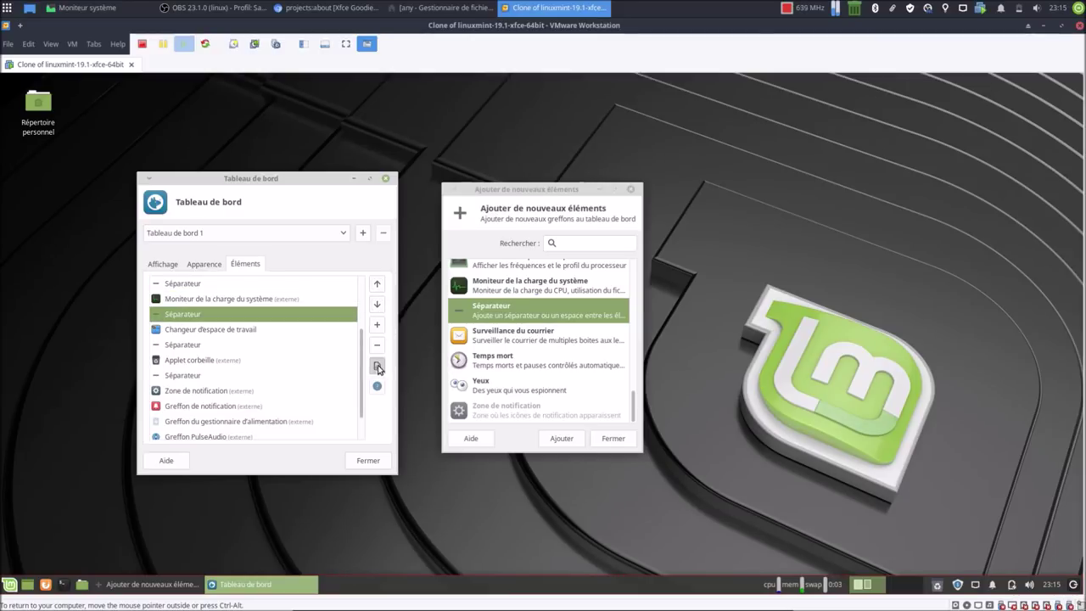
Step: Set the style of the separator below Moniteur de la charge du système to Transparent
click(377, 367)
click(543, 333)
click(547, 324)
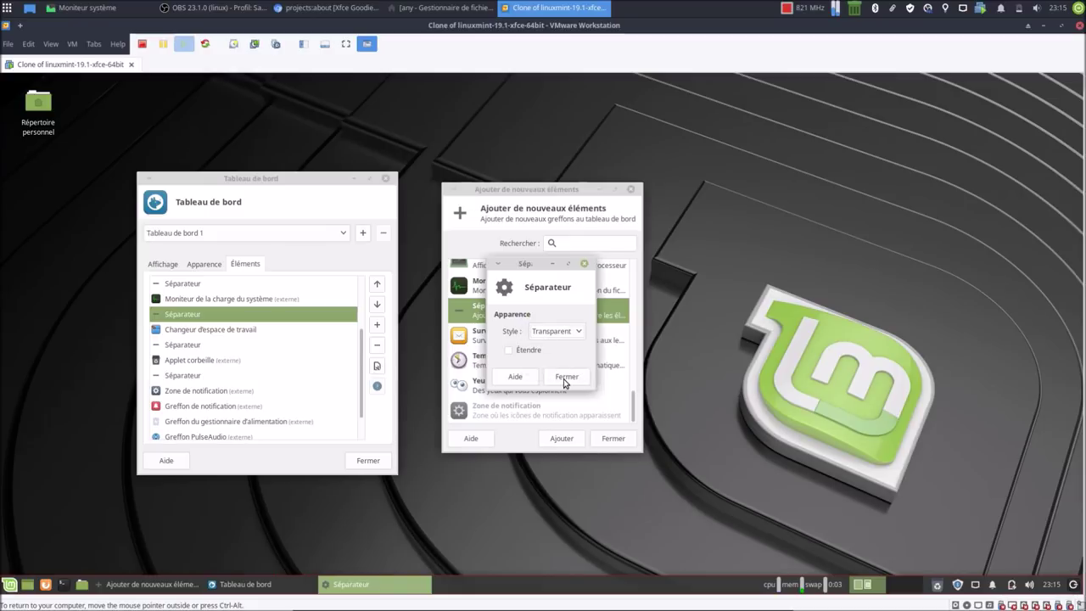
click(566, 378)
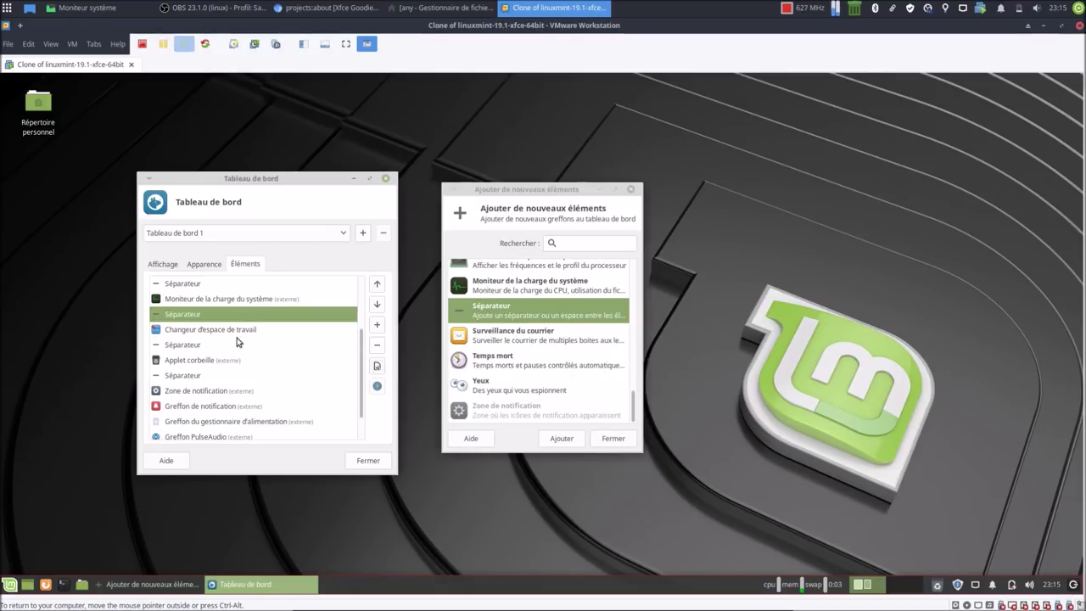
Step: Set the update interval of Moniteur de la charge du système to 1,00
click(249, 301)
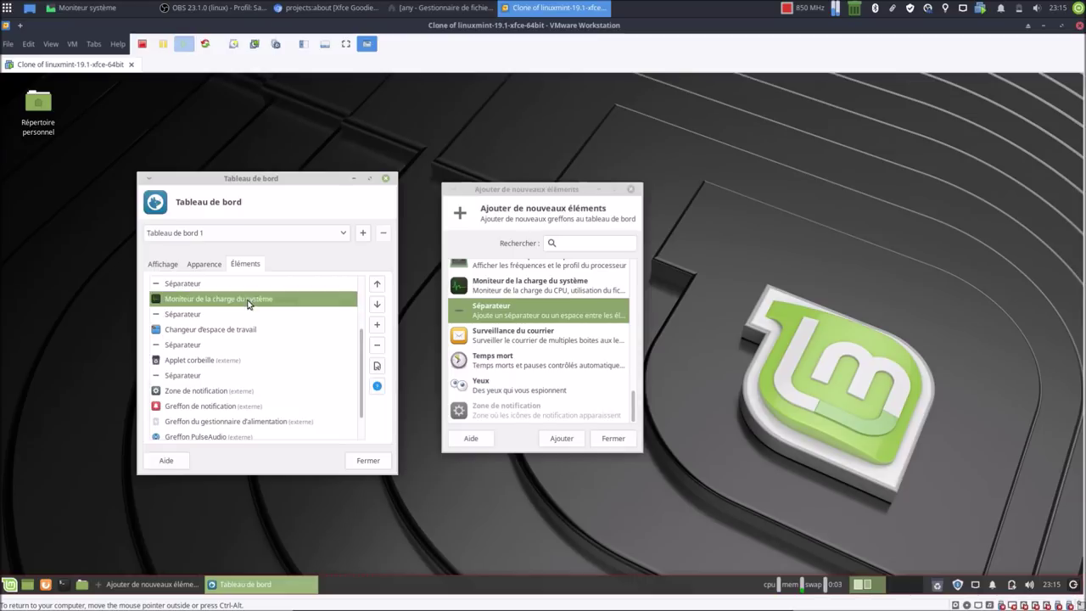
click(376, 365)
click(618, 228)
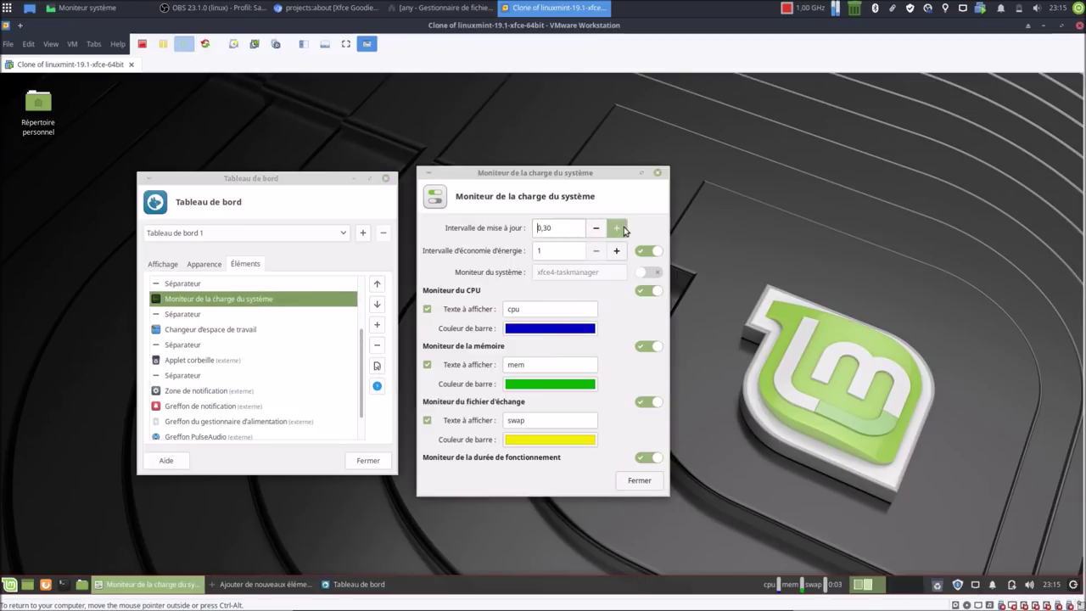
click(618, 229)
click(619, 229)
click(618, 230)
click(617, 231)
click(617, 231)
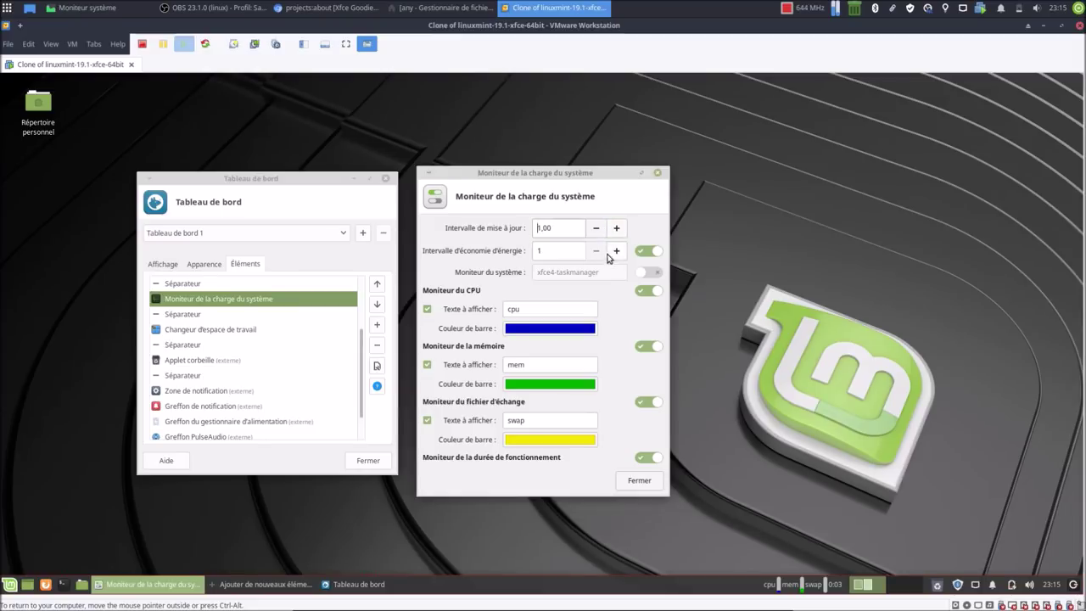
Step: Set the power-saving interval of the system load monitor to 4
click(617, 251)
click(617, 251)
click(617, 251)
click(617, 251)
click(595, 251)
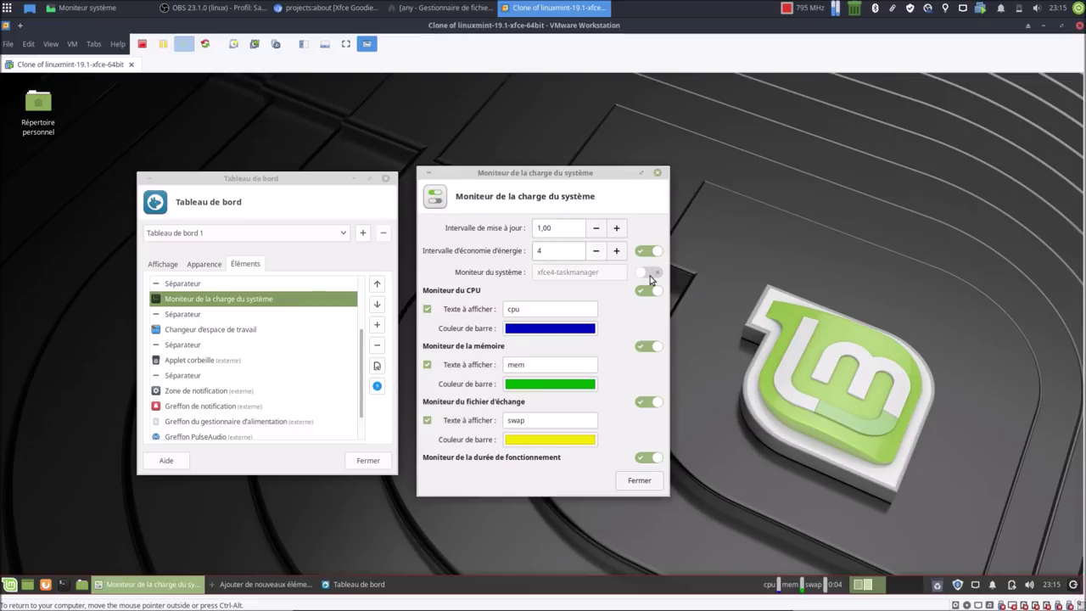
Step: Turn off the display text of the CPU, memory and swap monitors
click(427, 310)
click(426, 366)
click(427, 420)
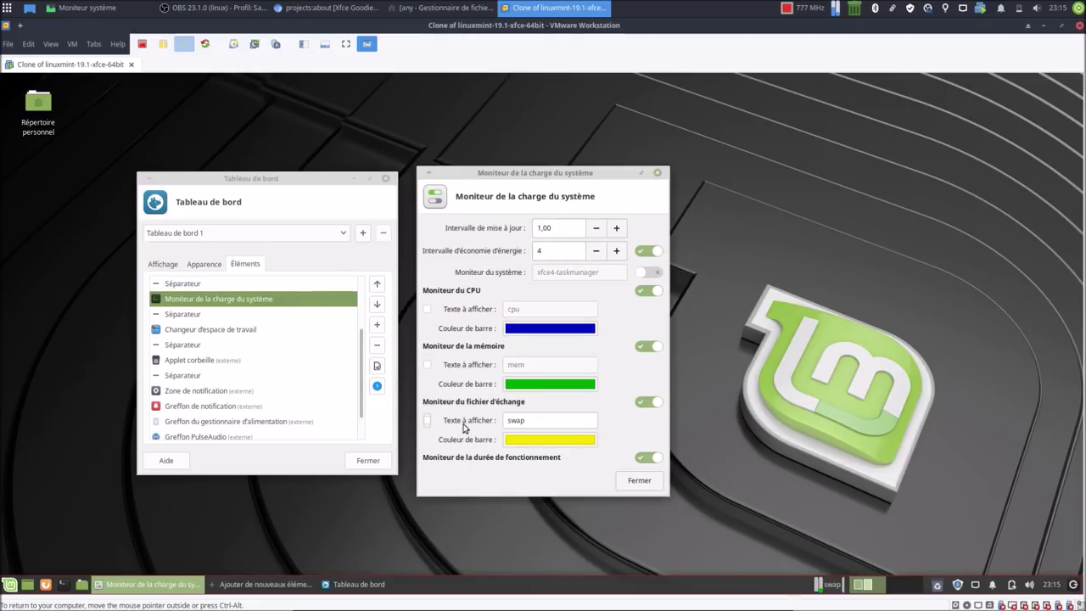
Step: Disable the uptime and swap monitors and close the system load monitor's settings
click(656, 459)
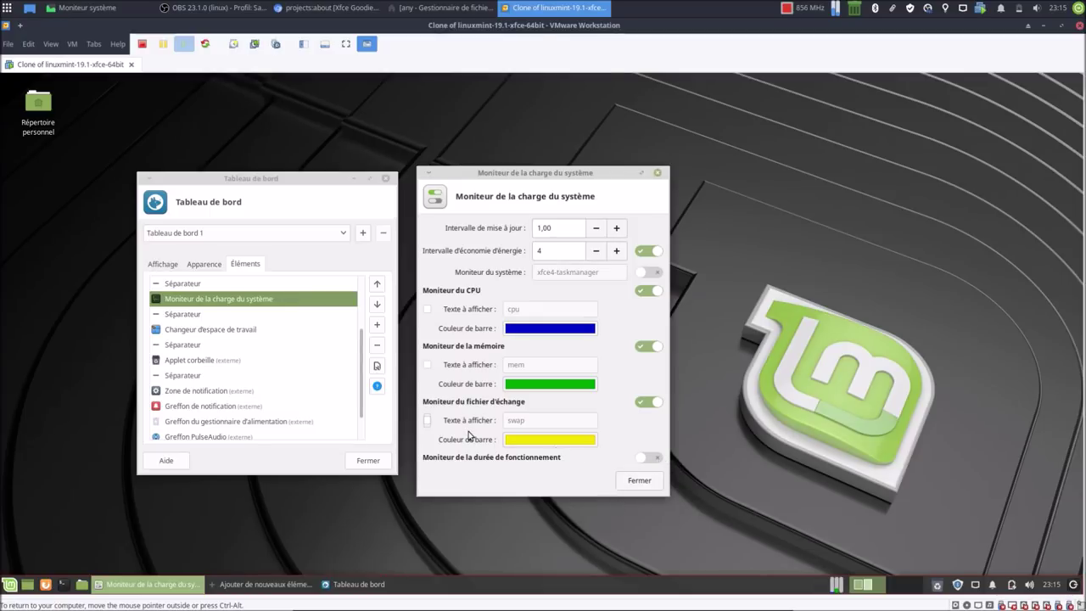
click(655, 403)
click(638, 478)
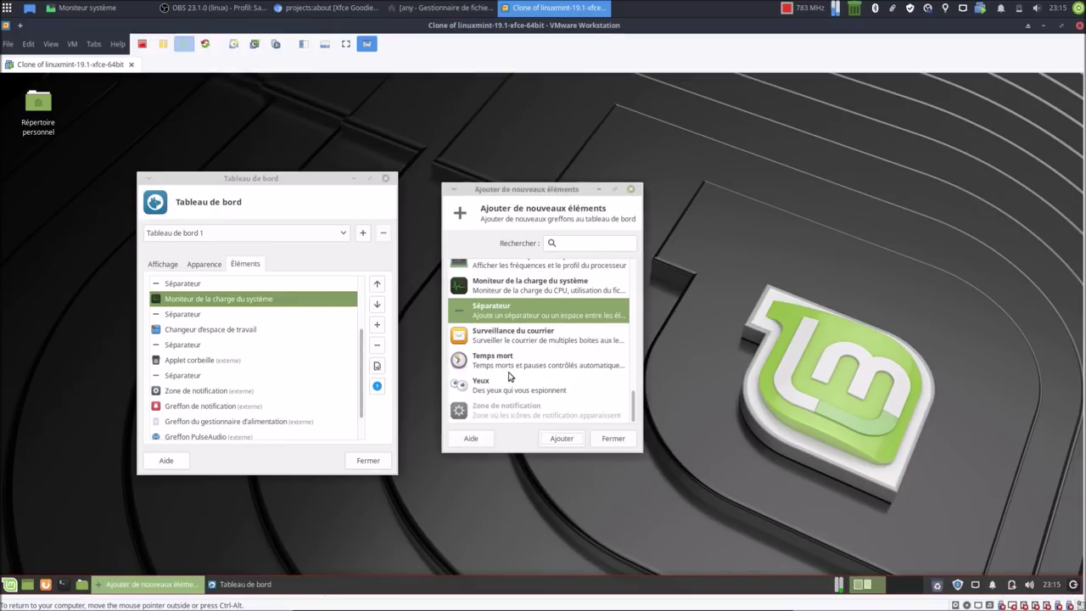
Step: Close the list of new panel items and the panel preferences
scroll(509, 376, up, 10)
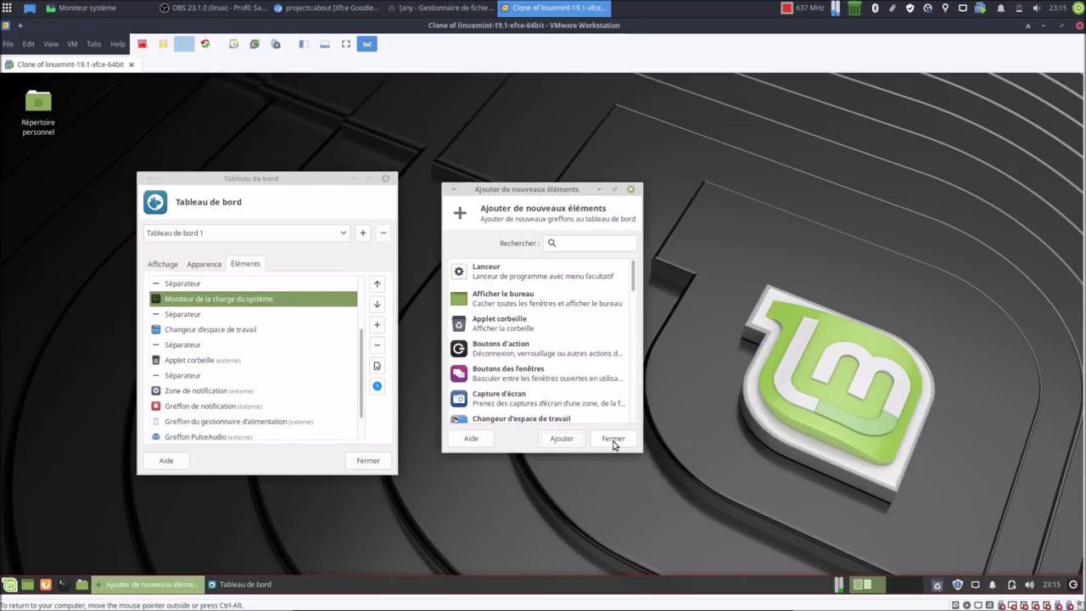
click(614, 439)
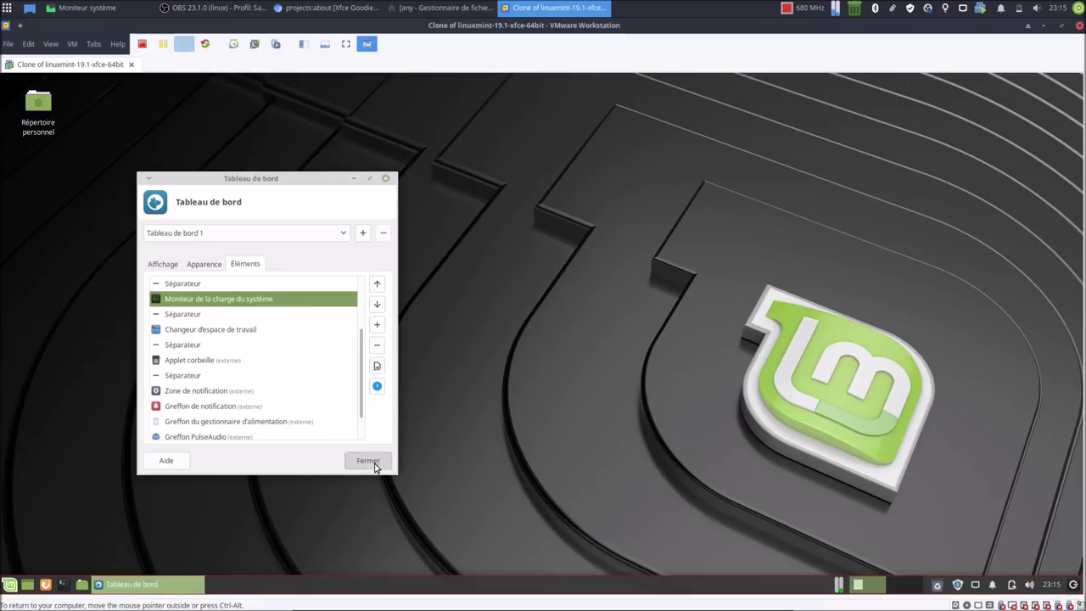
click(373, 461)
Step: Launch the Synaptic package manager with the account password, maximise its window and dismiss the quick introduction
click(9, 585)
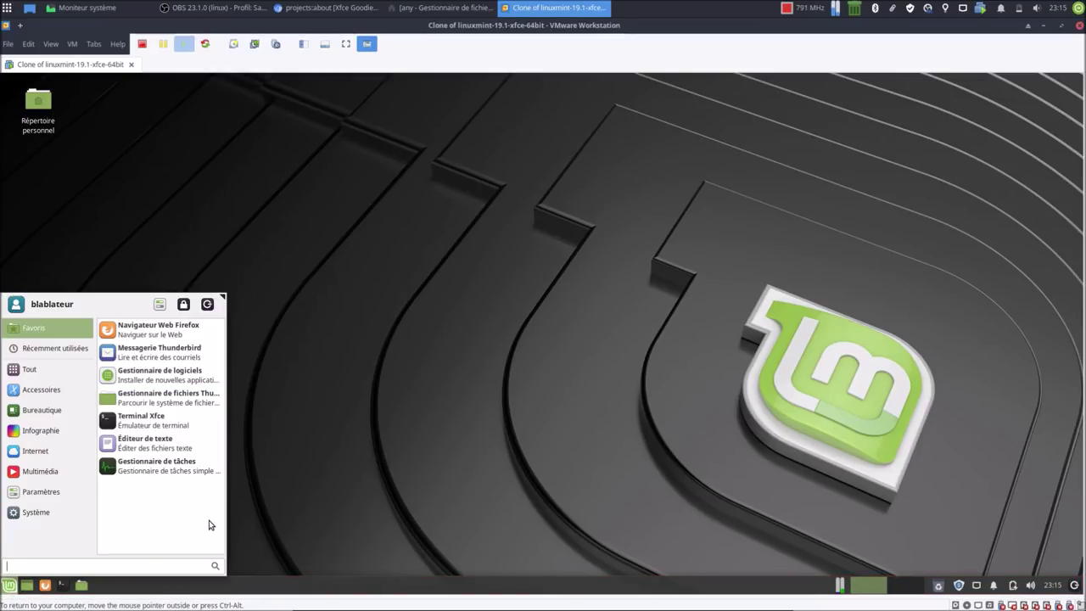
text(syn)
key(Return)
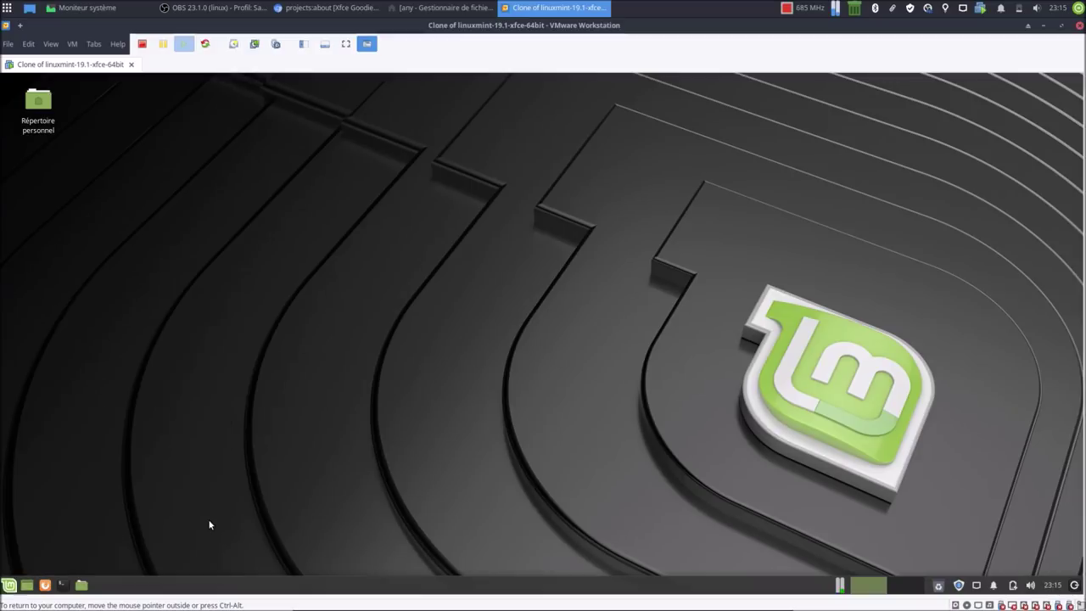
text(•••••)
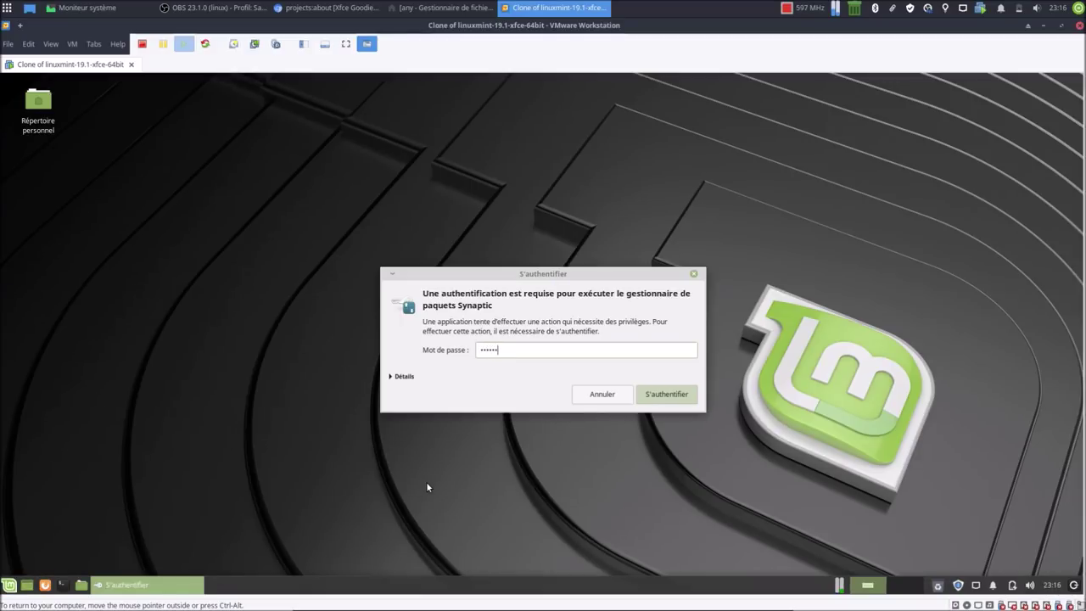
key(Return)
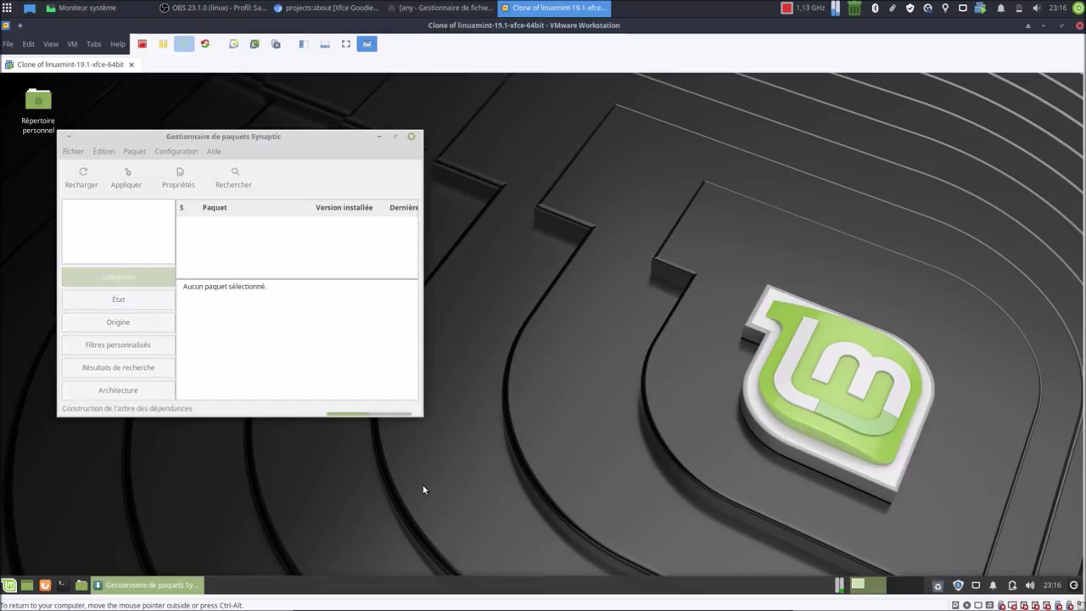
click(393, 136)
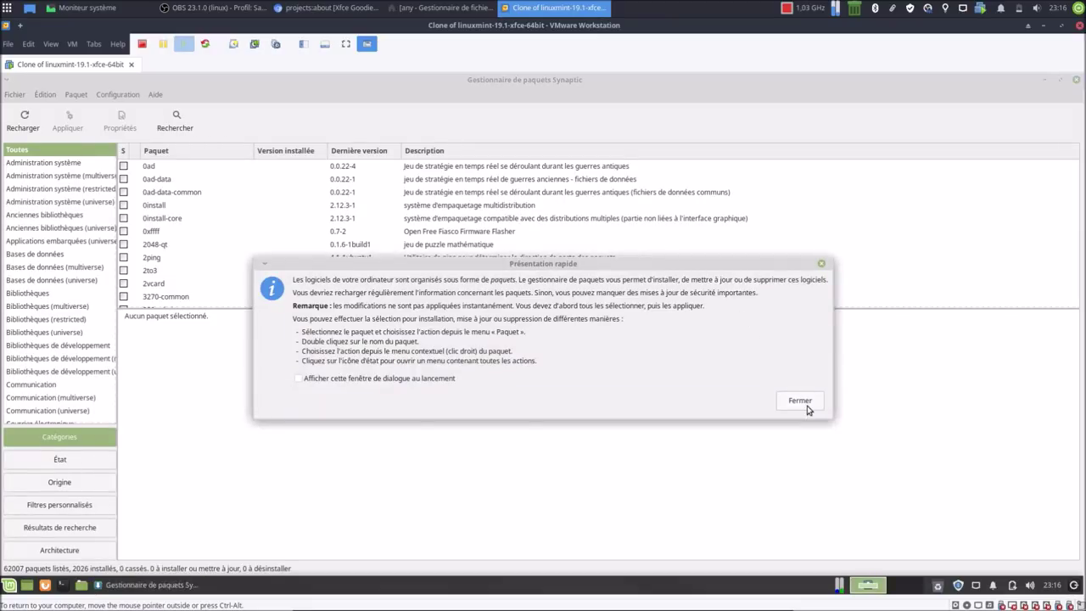
click(800, 400)
Step: Search for clipit and mark the package for installation together with its required additional packages
click(169, 132)
text(clipit)
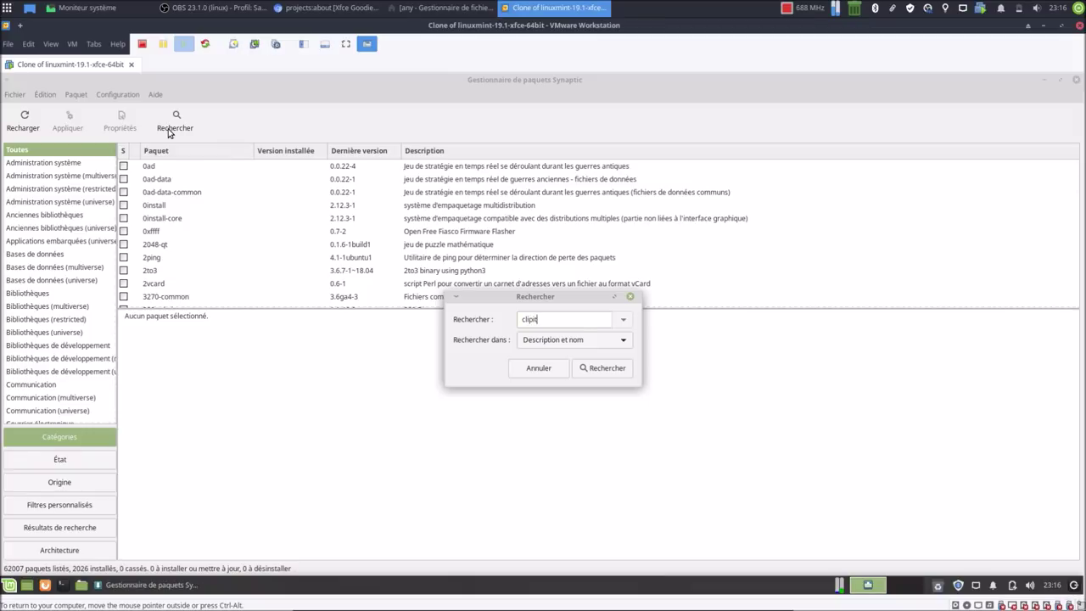
key(Return)
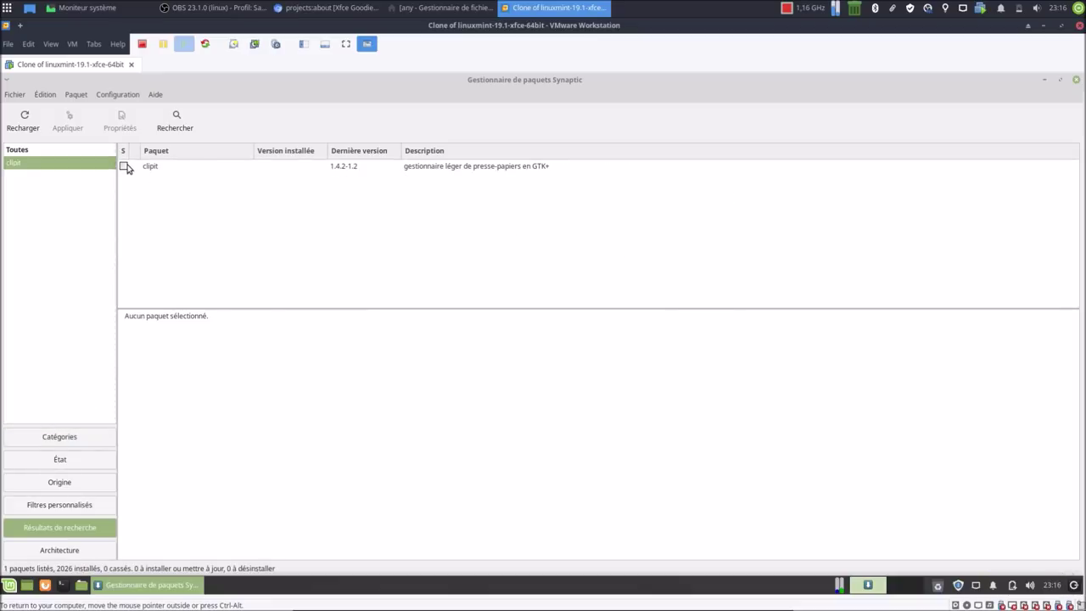
click(124, 166)
click(163, 190)
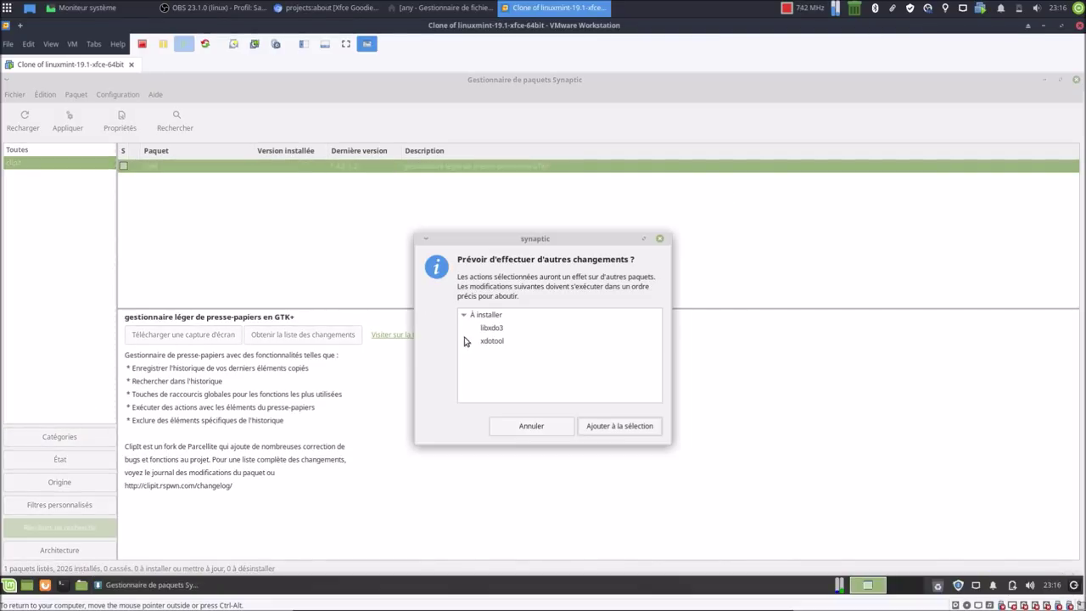
click(610, 426)
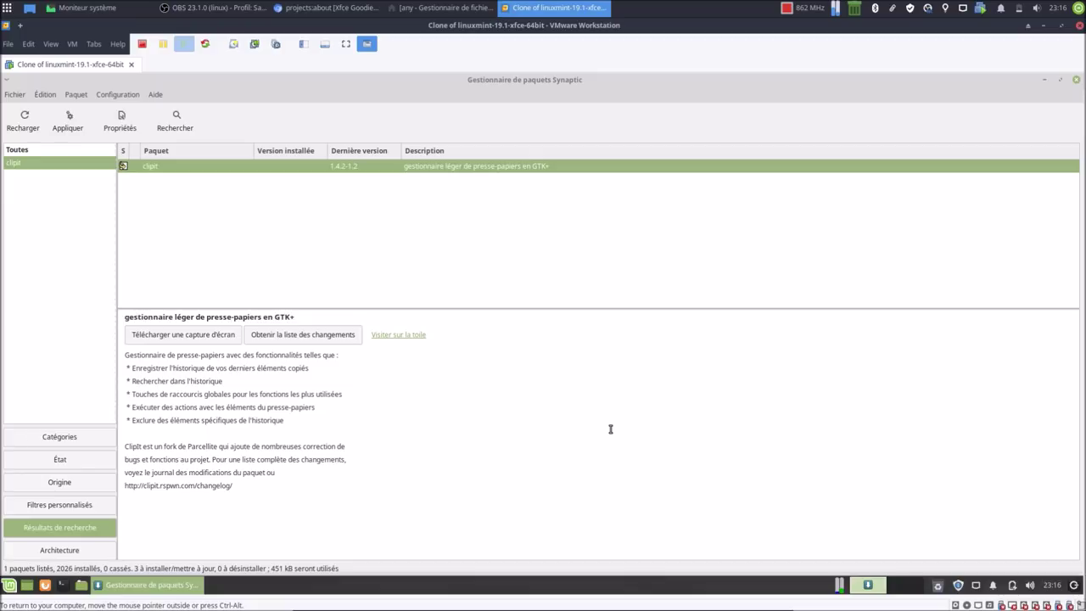
Step: Apply the marked installation of clipit and expand the detailed information on its progress
click(68, 120)
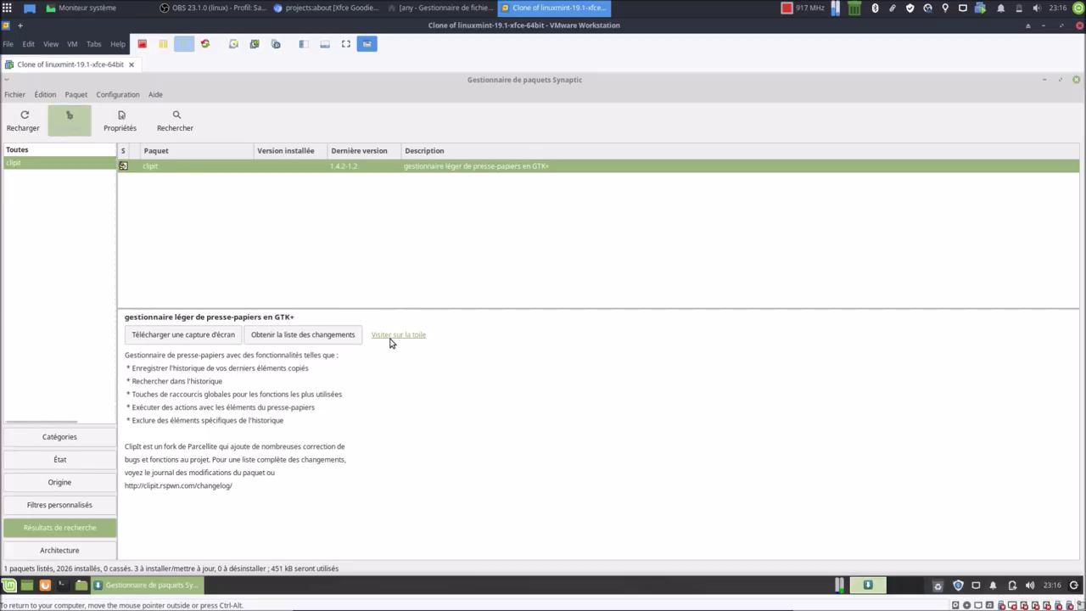
click(701, 445)
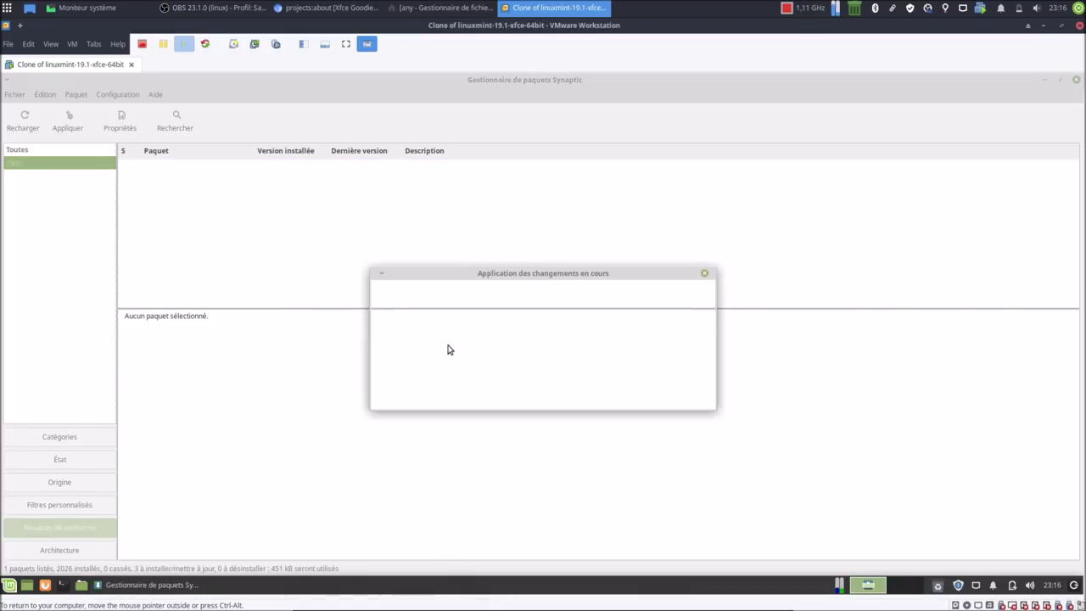
click(420, 372)
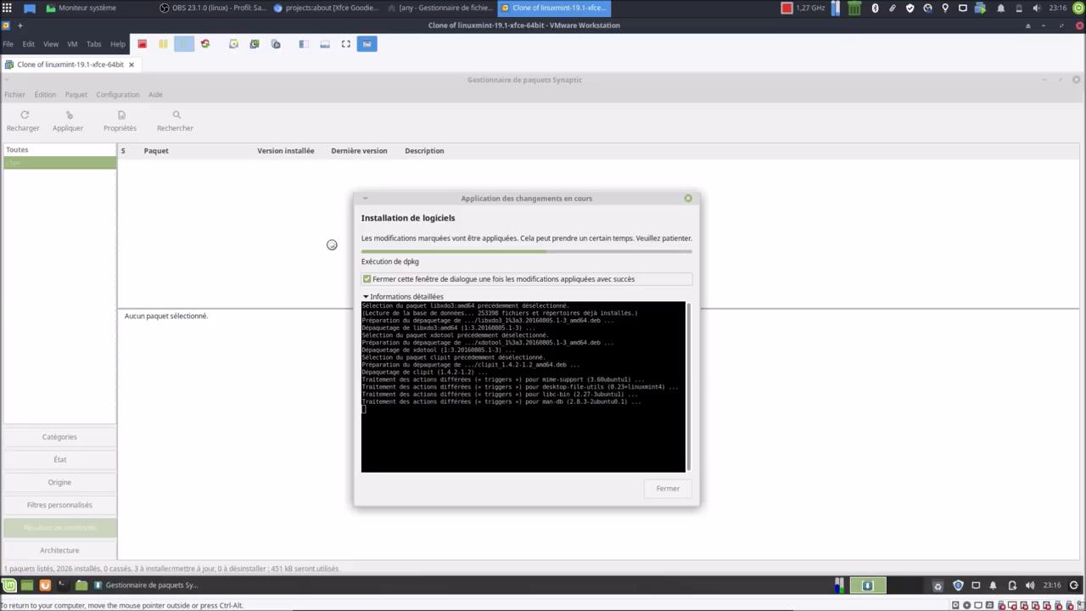
click(10, 586)
click(10, 585)
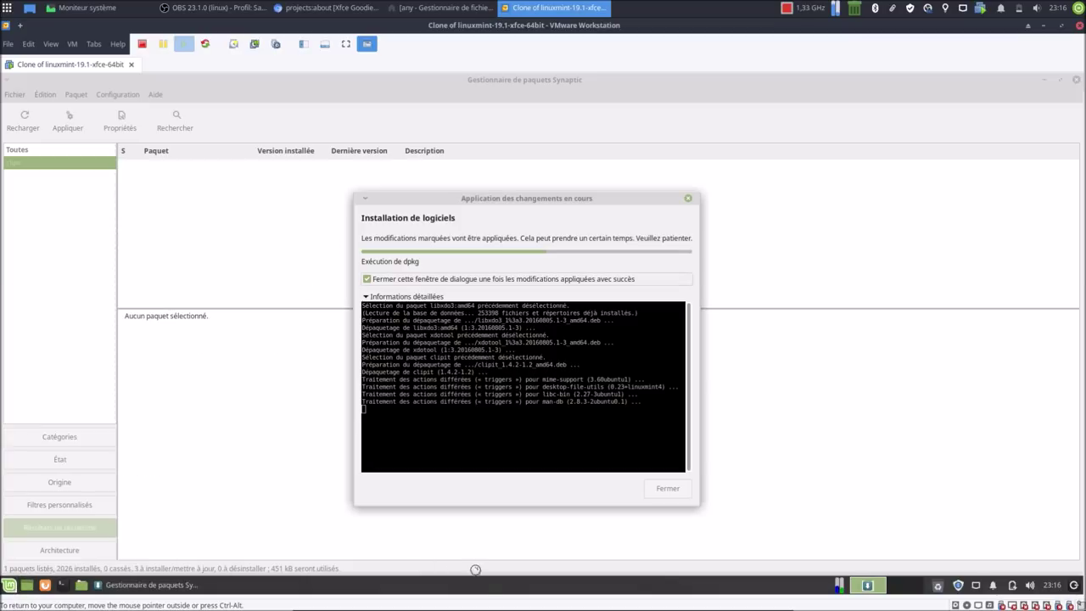
right_click(491, 590)
mouse_move(521, 578)
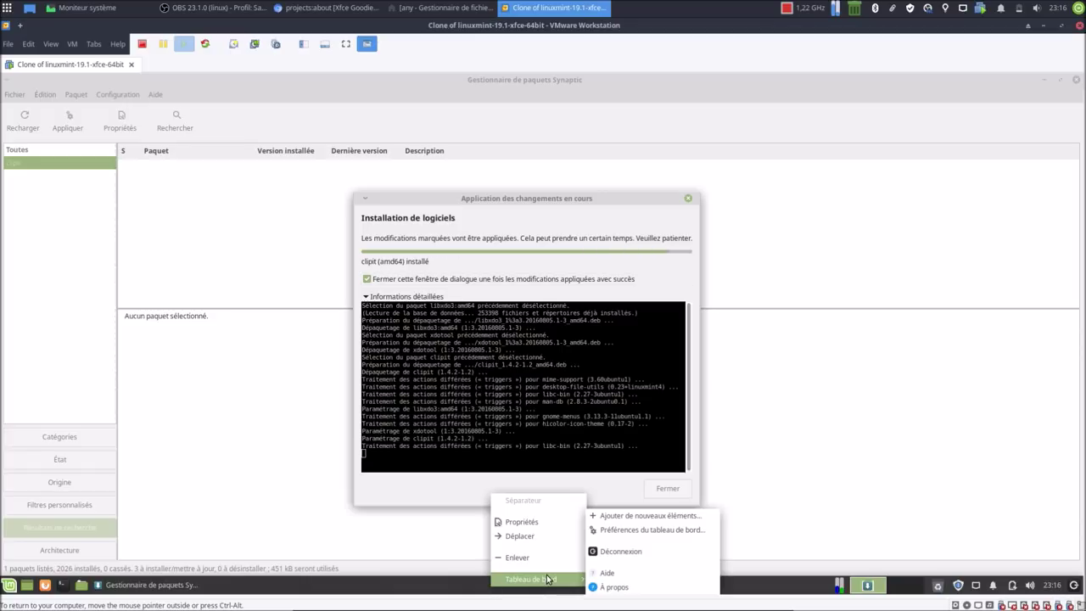
click(629, 515)
click(604, 453)
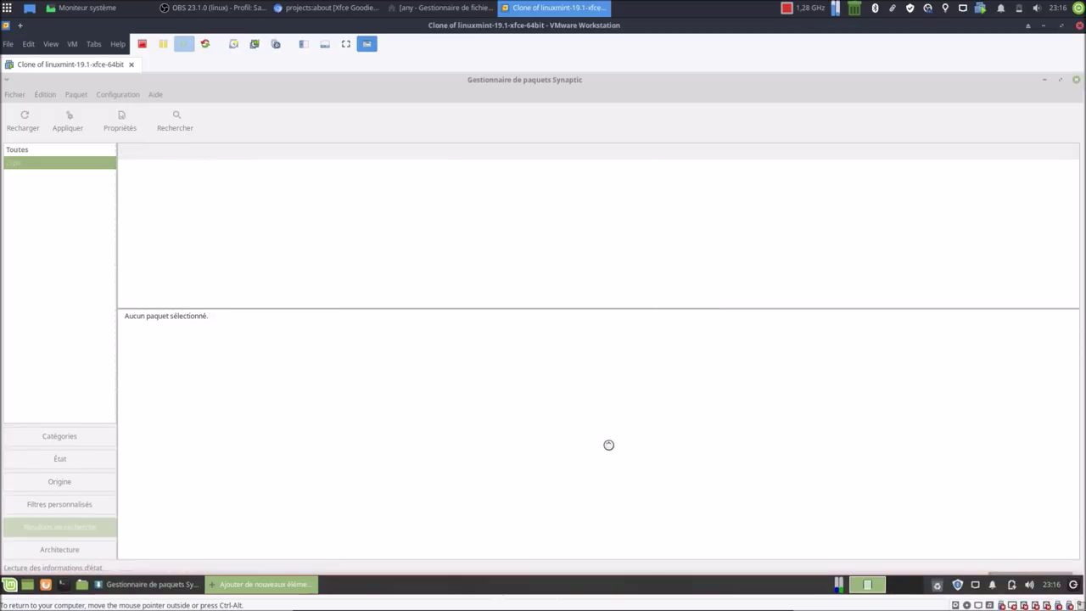
Step: Launch ClipIt with history saving enabled and look over its notification-area menu
click(10, 586)
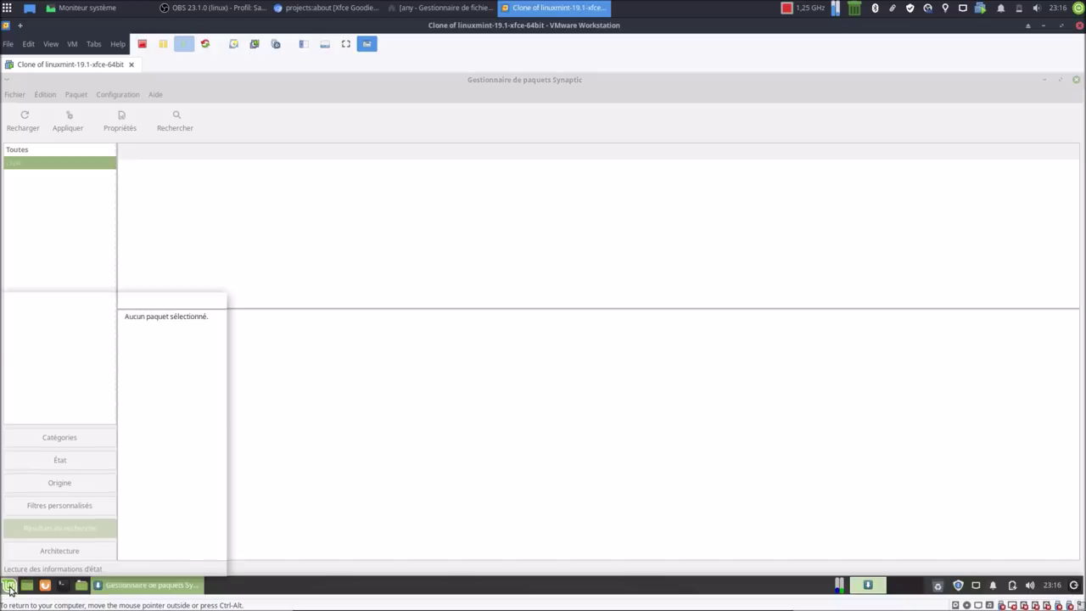
text(clip)
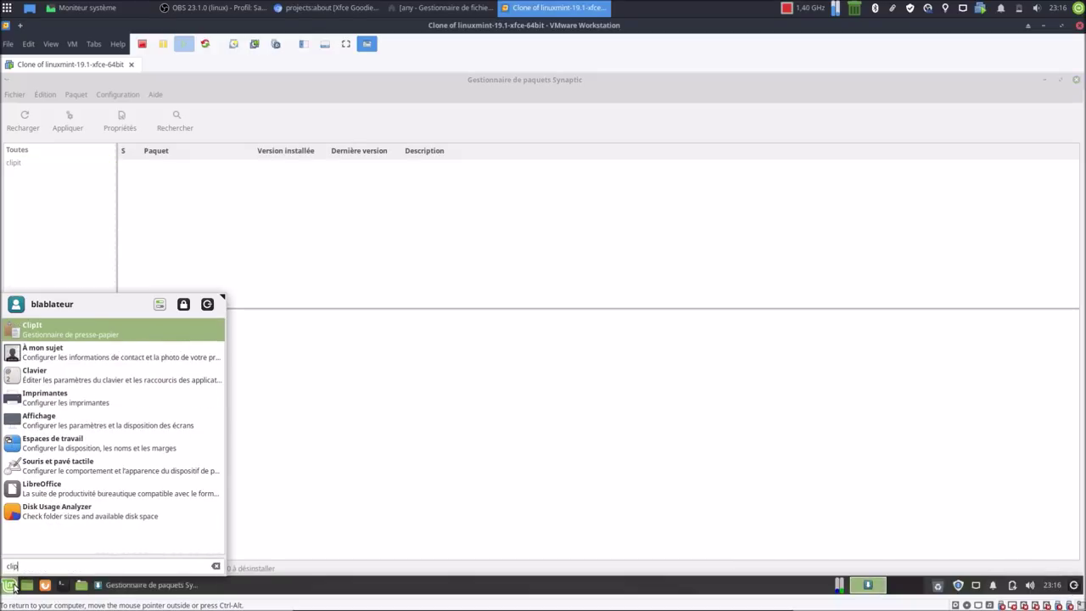
key(Return)
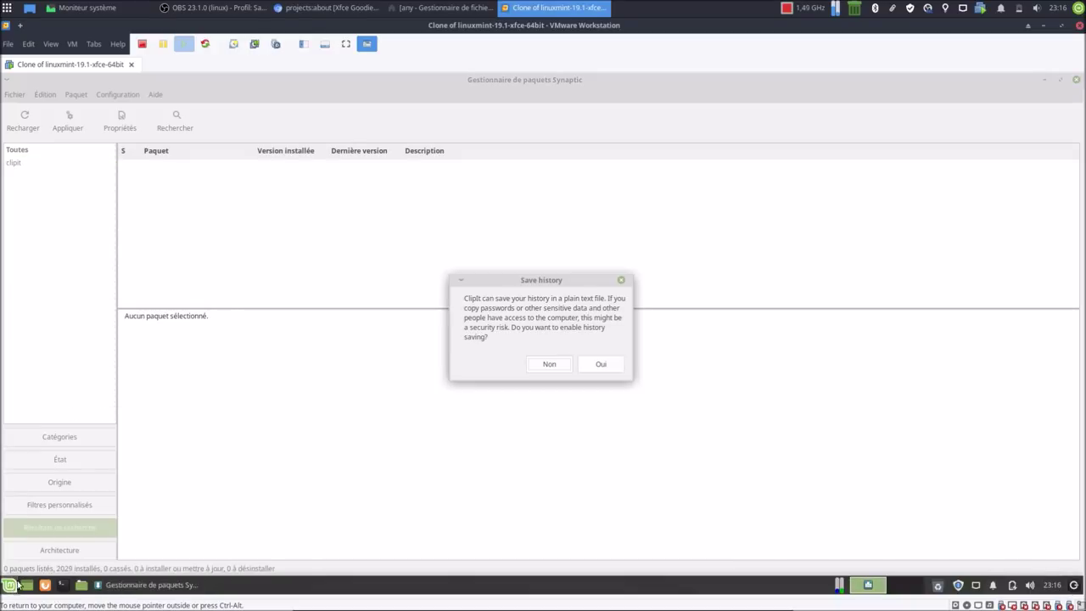
click(600, 365)
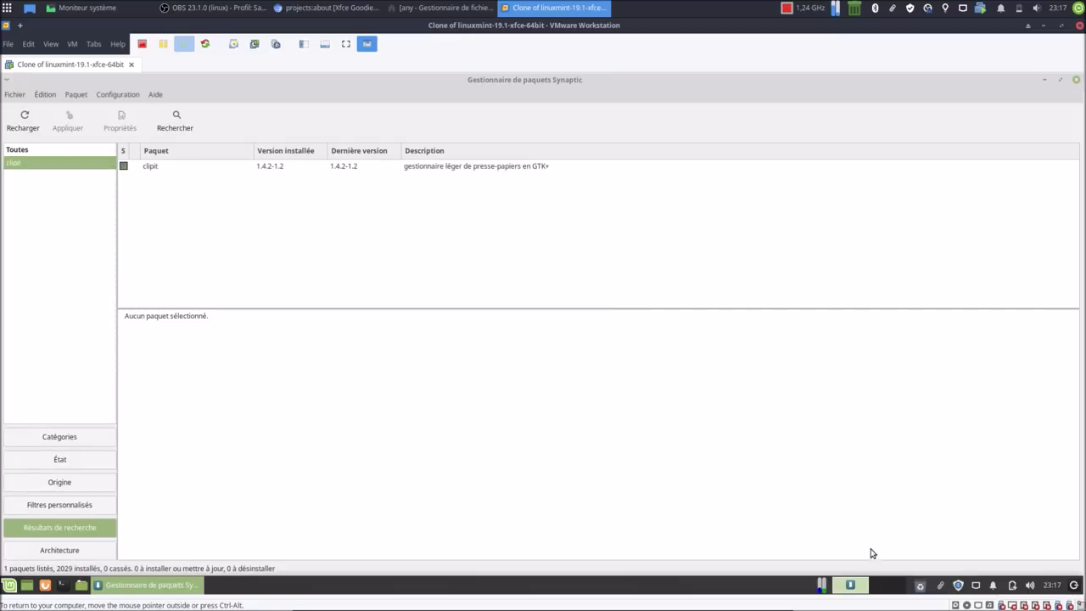
click(942, 585)
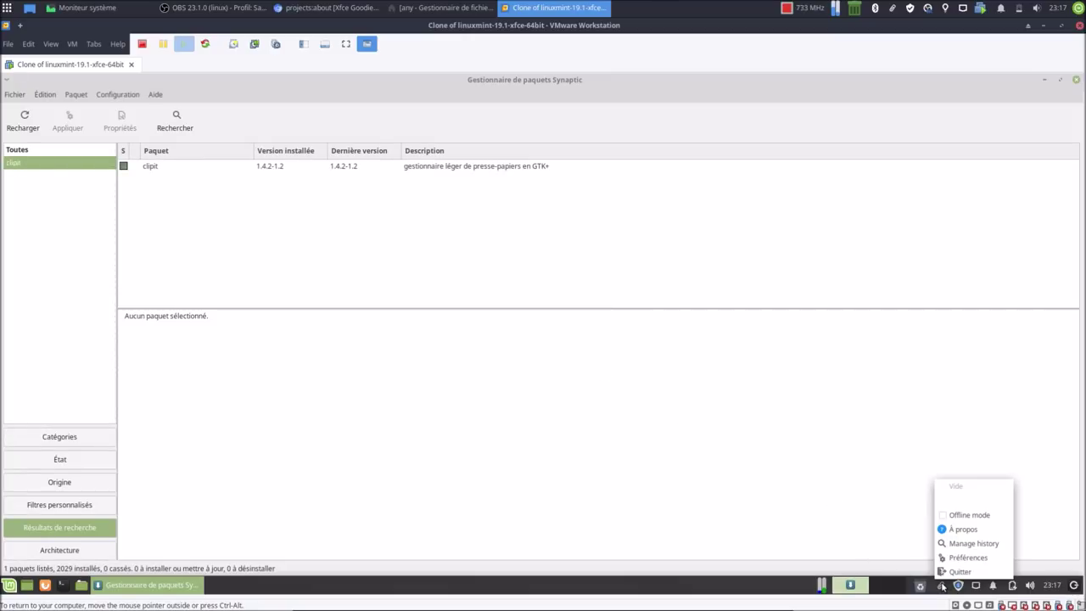
click(941, 585)
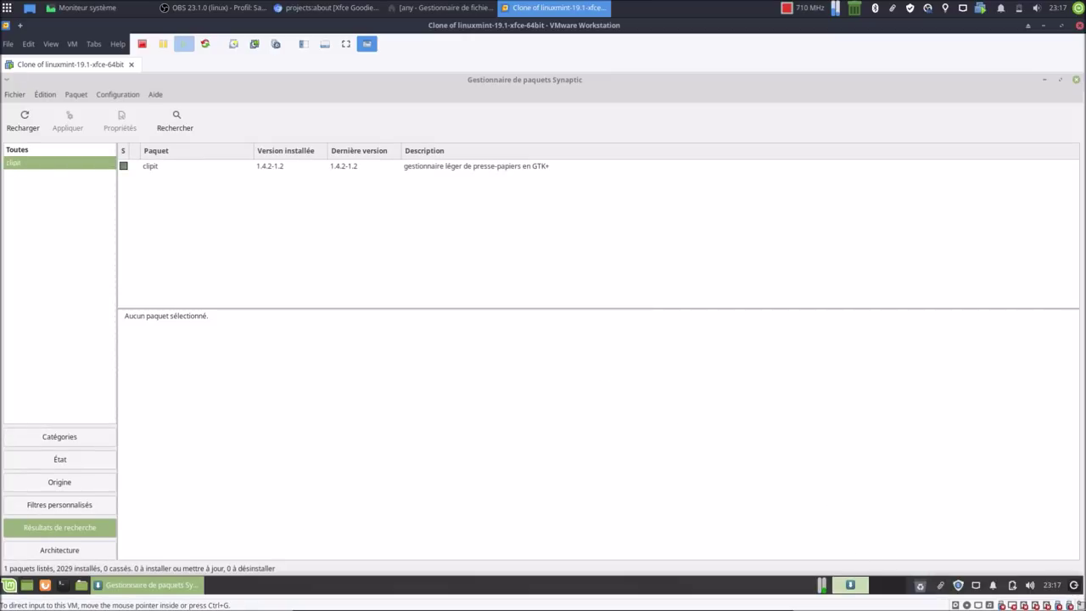
Step: Disable ClipIt's automatic start in the session and startup settings, and quit the running ClipIt
click(10, 584)
text(d)
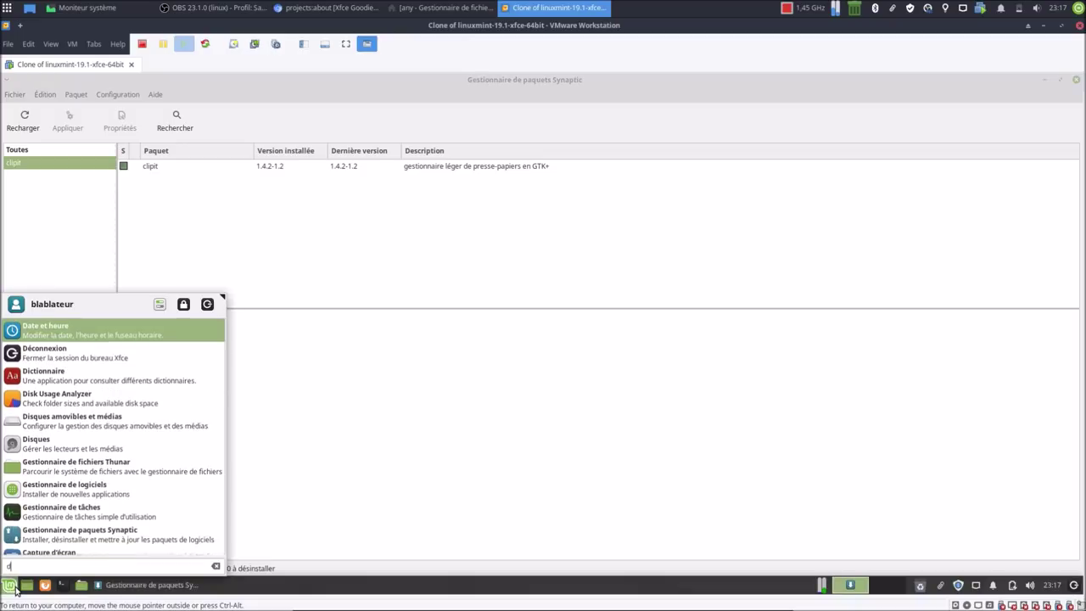
text(ém)
key(Return)
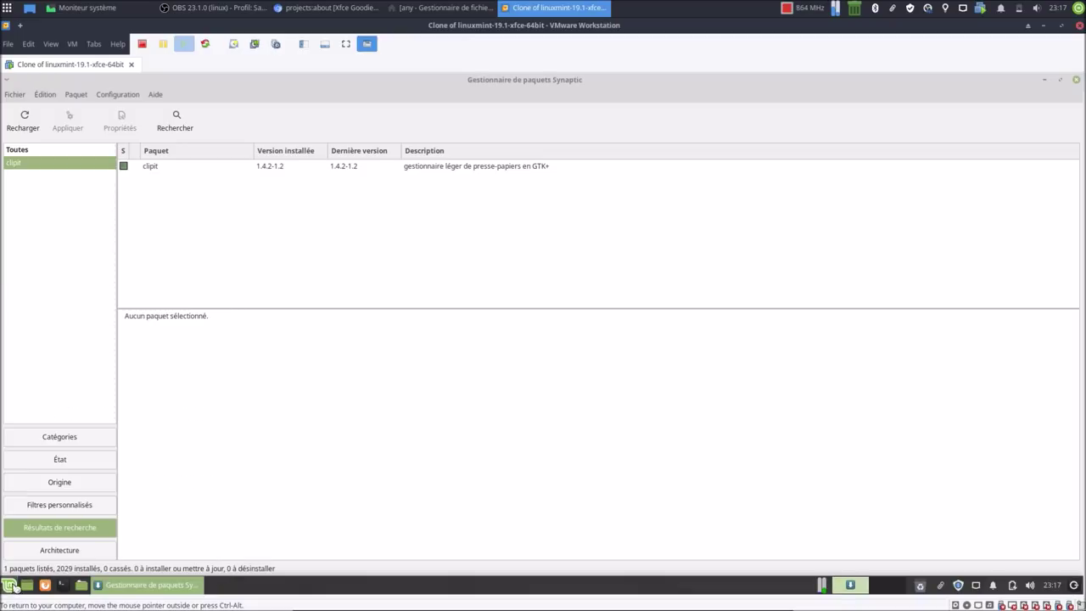
click(580, 249)
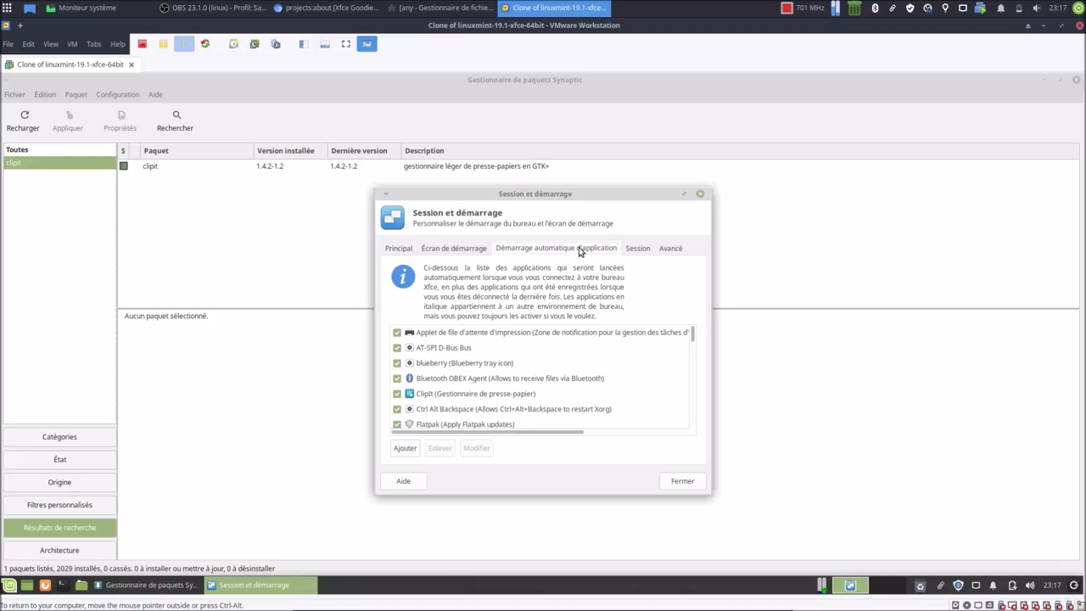
scroll(442, 365, down, 1)
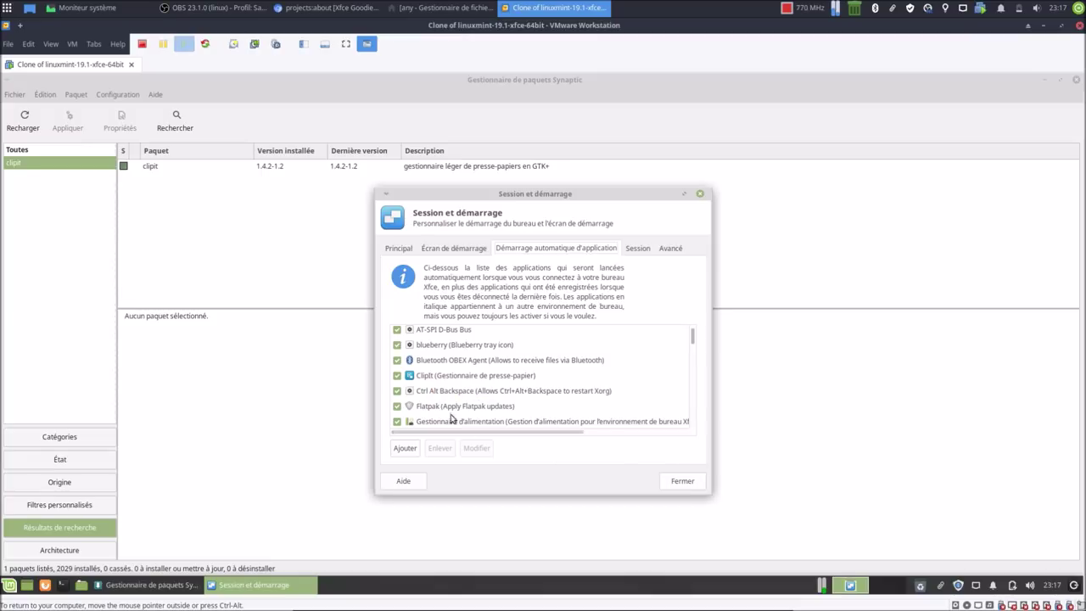
click(397, 375)
click(683, 481)
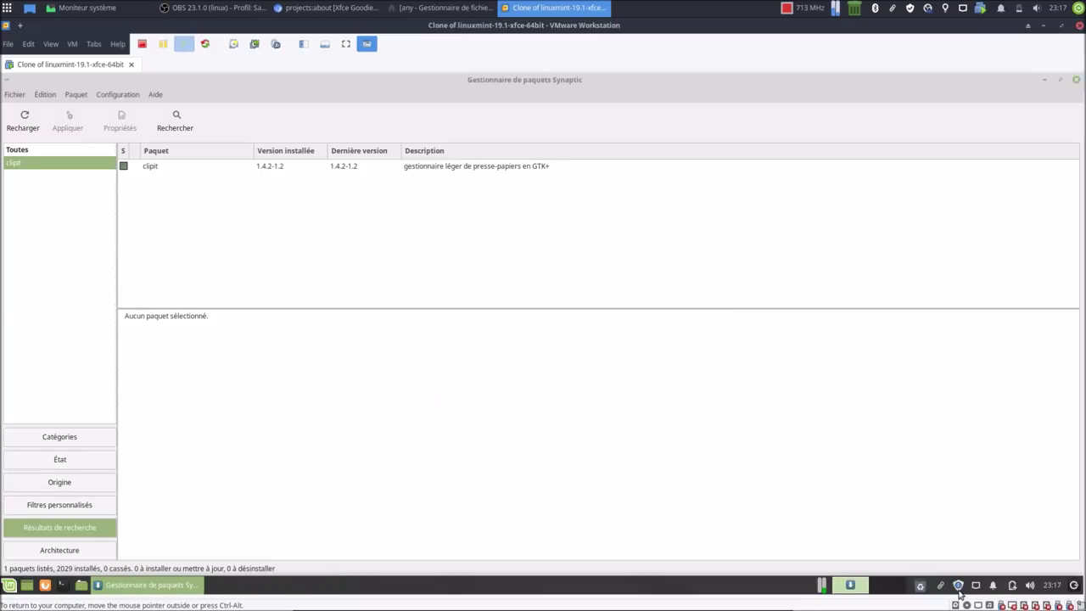
click(942, 586)
click(951, 571)
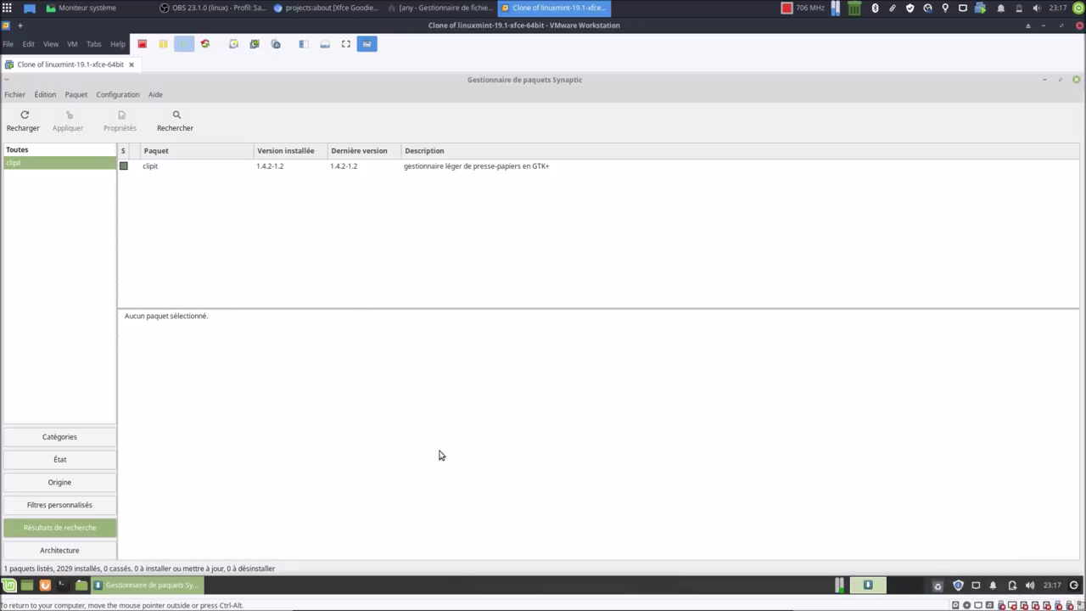
Step: Search the packages in Synaptic for "xfce4-"
click(172, 125)
text(xfce4)
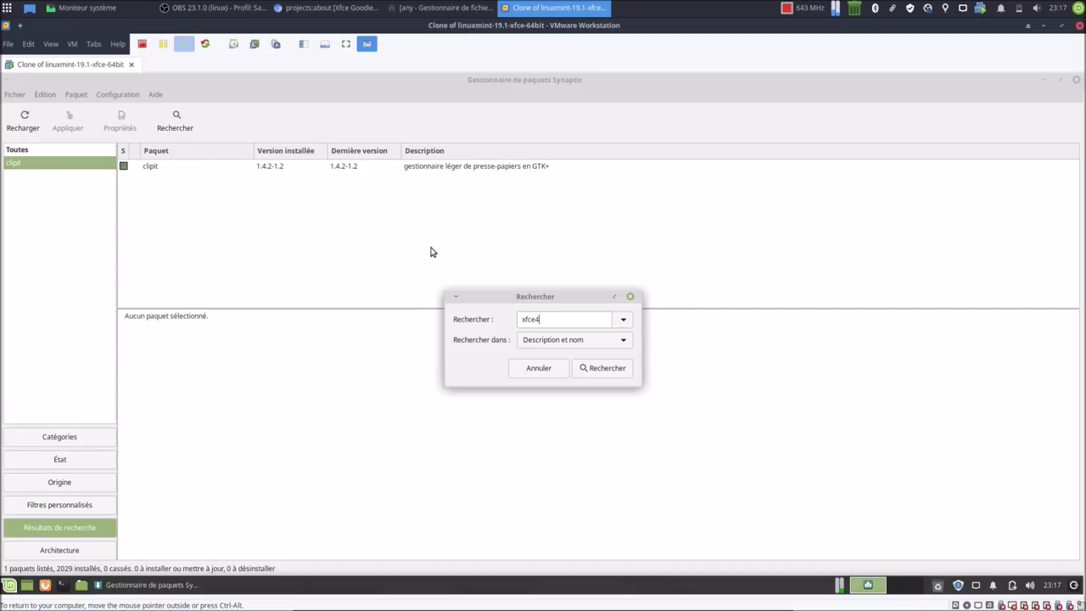
text(-)
key(Return)
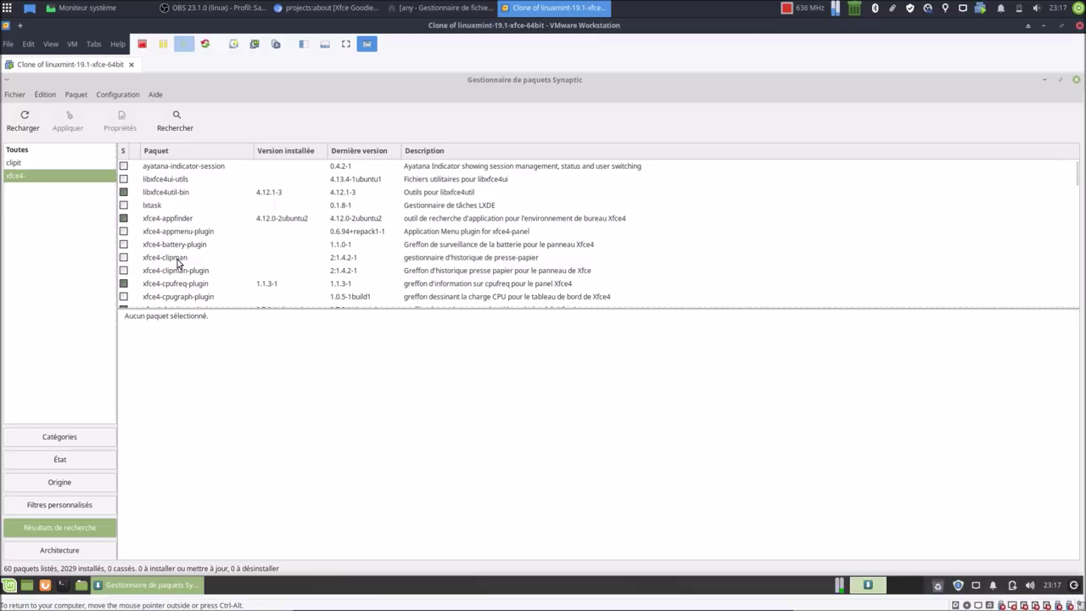
click(123, 259)
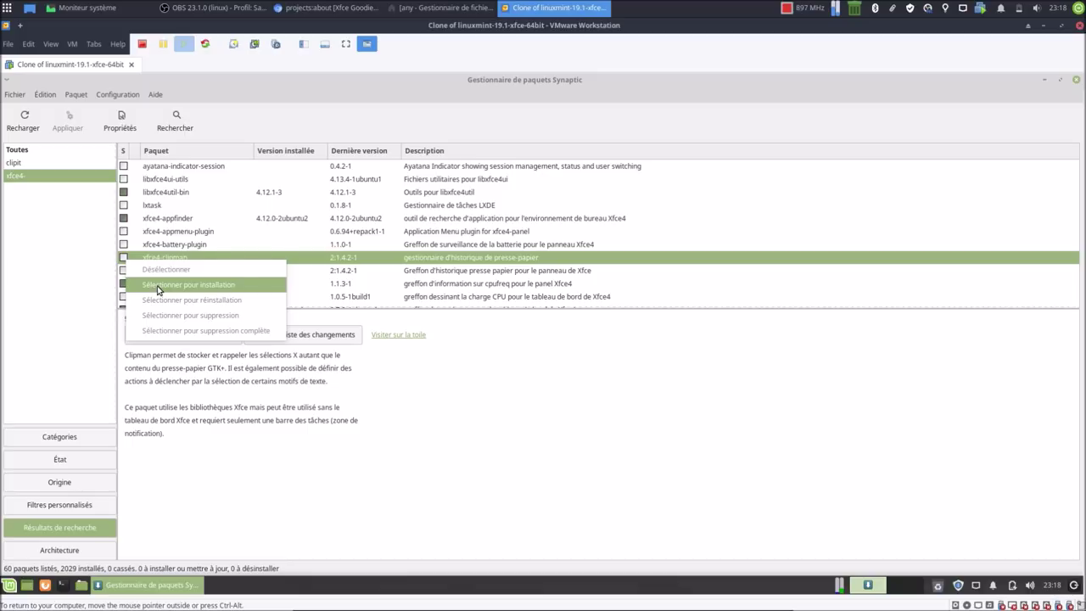
click(149, 281)
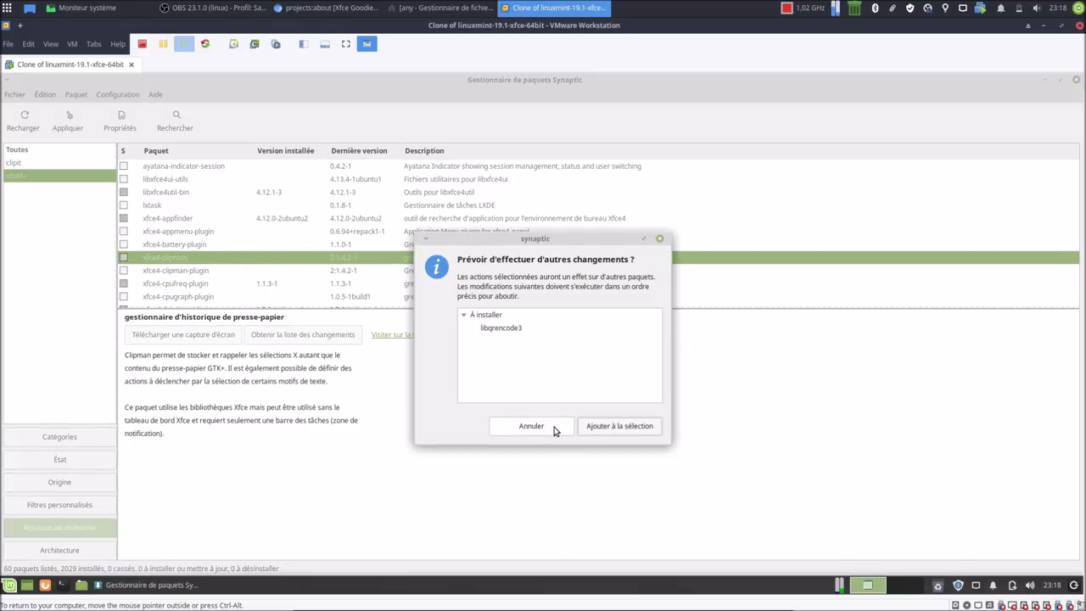
click(507, 425)
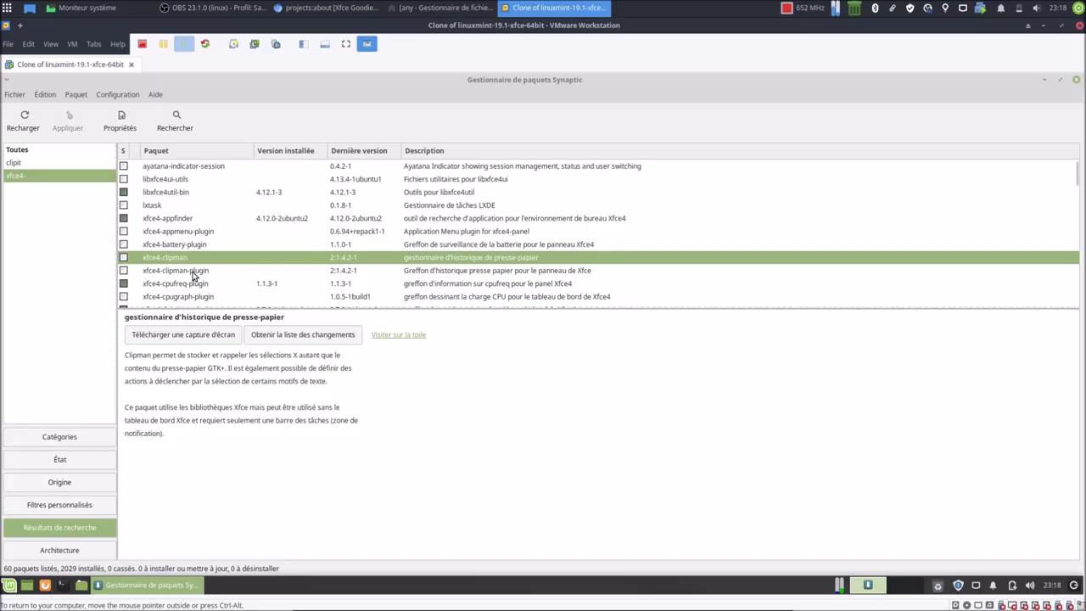
Step: Mark xfce4-clipman and xfce4-clipman-plugin together for installation, accepting the additional package libqrencode3
click(192, 272)
ctrl+click(184, 257)
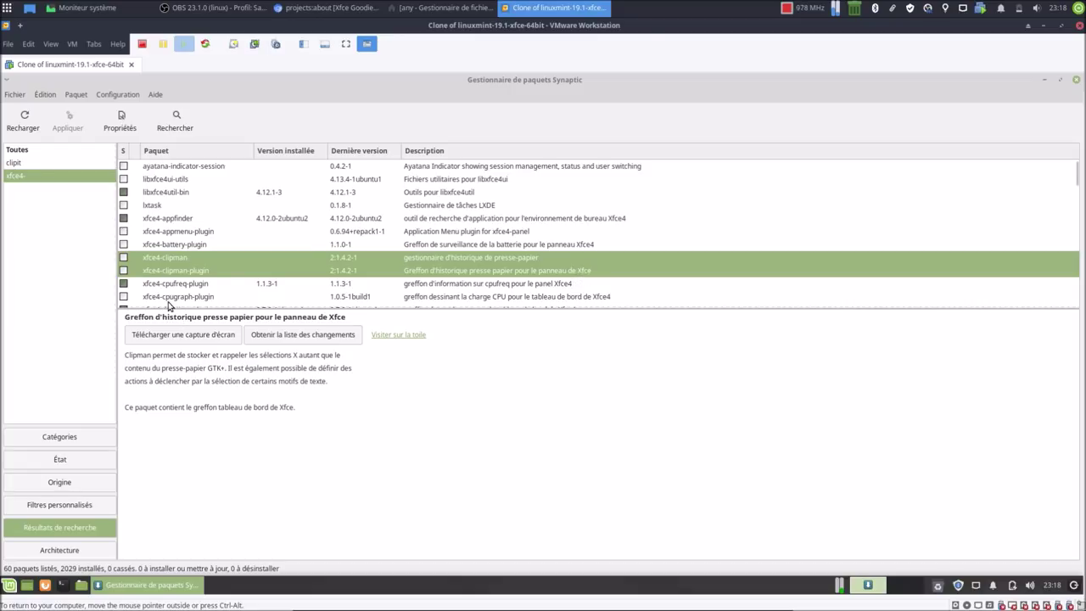
right_click(170, 266)
click(202, 291)
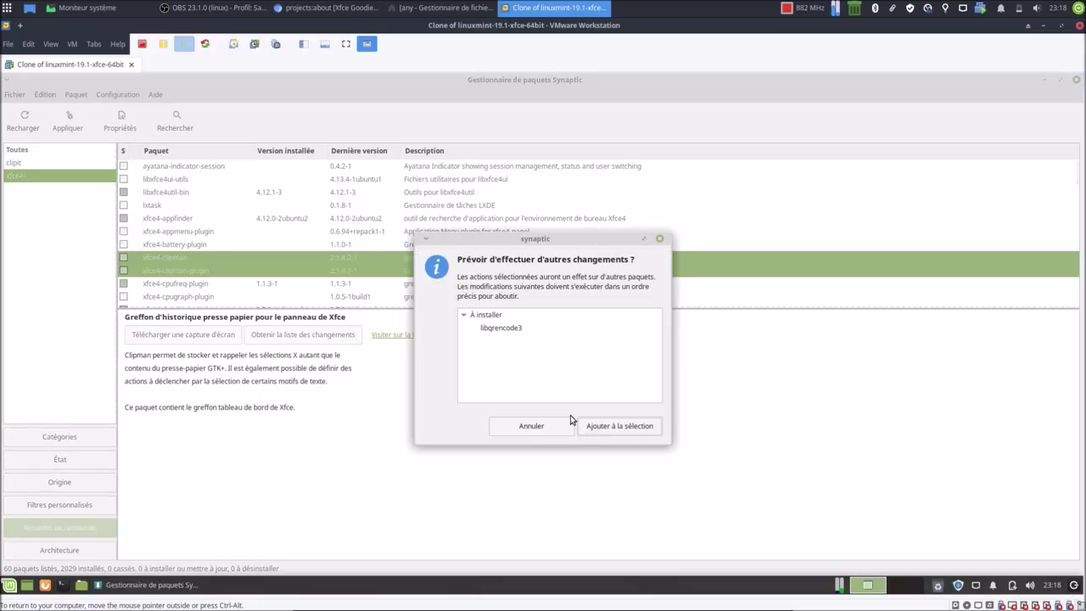
click(601, 432)
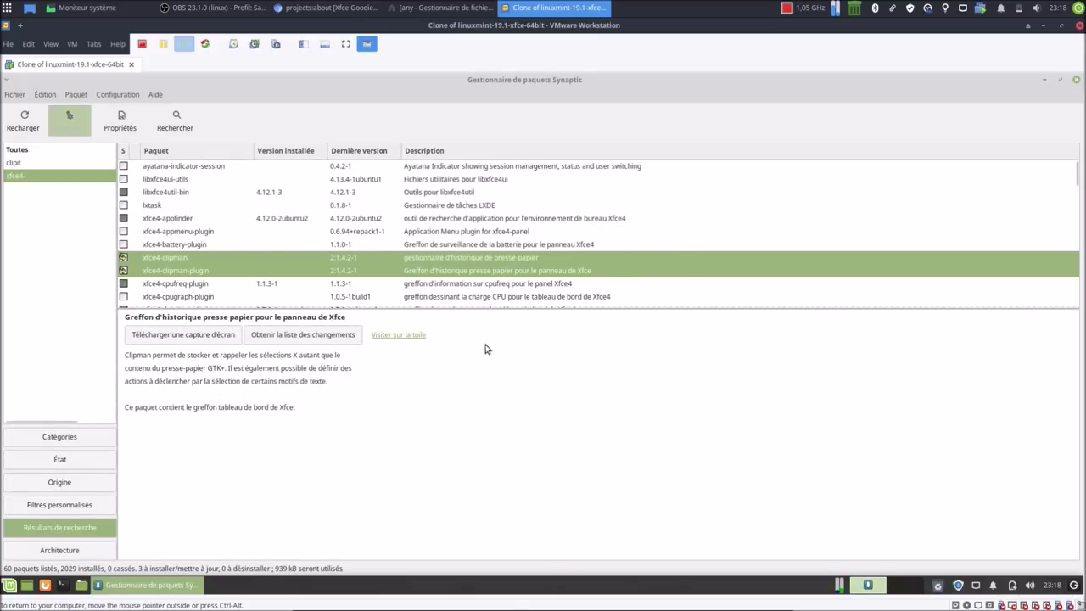
Step: Apply the marked Clipman package installation with its detailed information shown, and minimise Synaptic
key(ctrl+p)
click(700, 447)
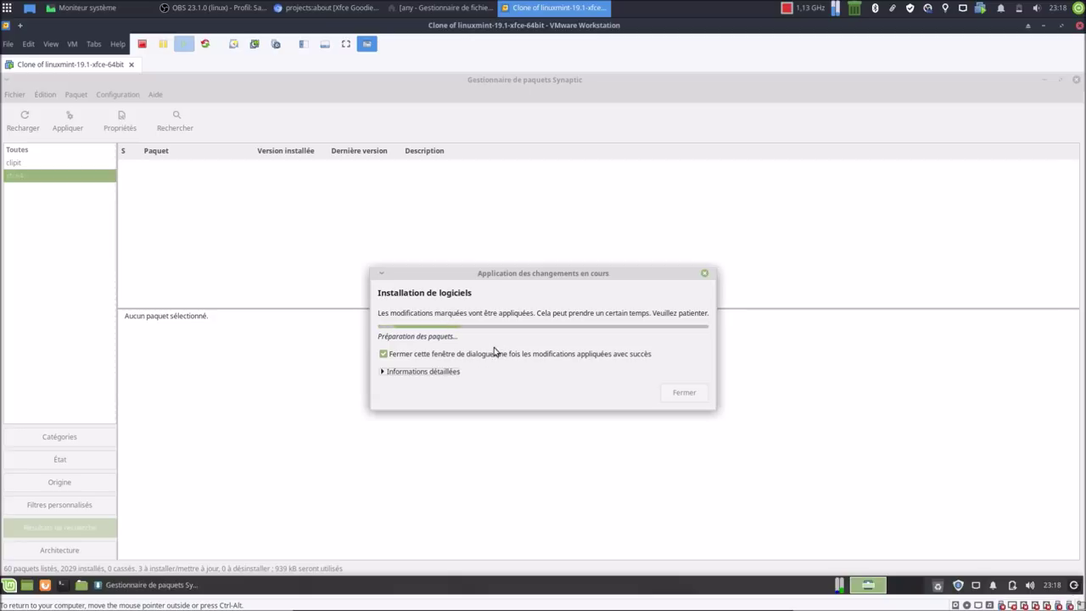
click(453, 372)
drag(512, 279, 487, 208)
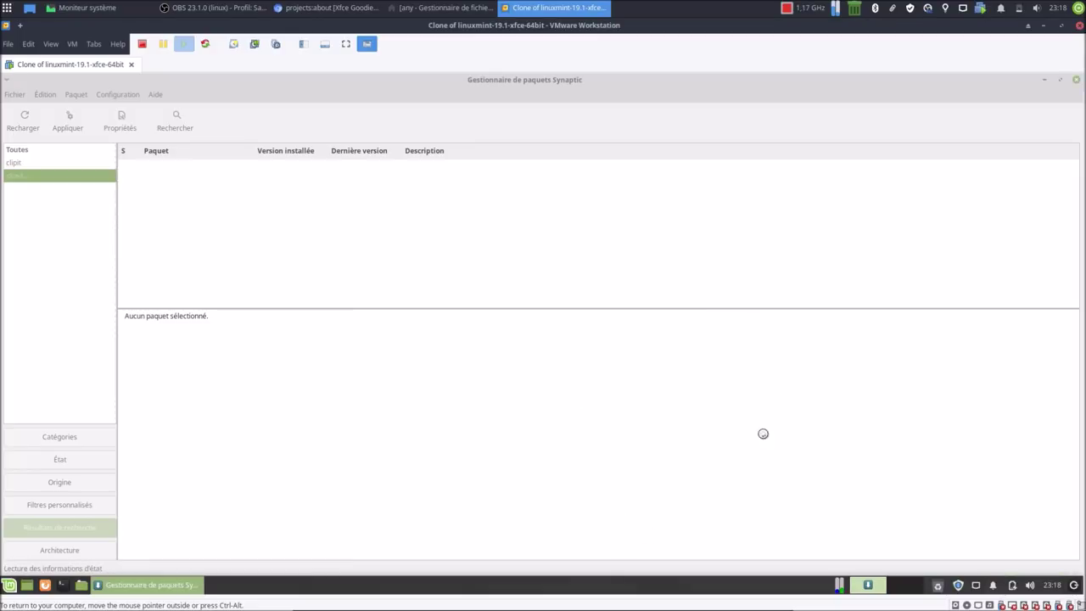
click(1045, 80)
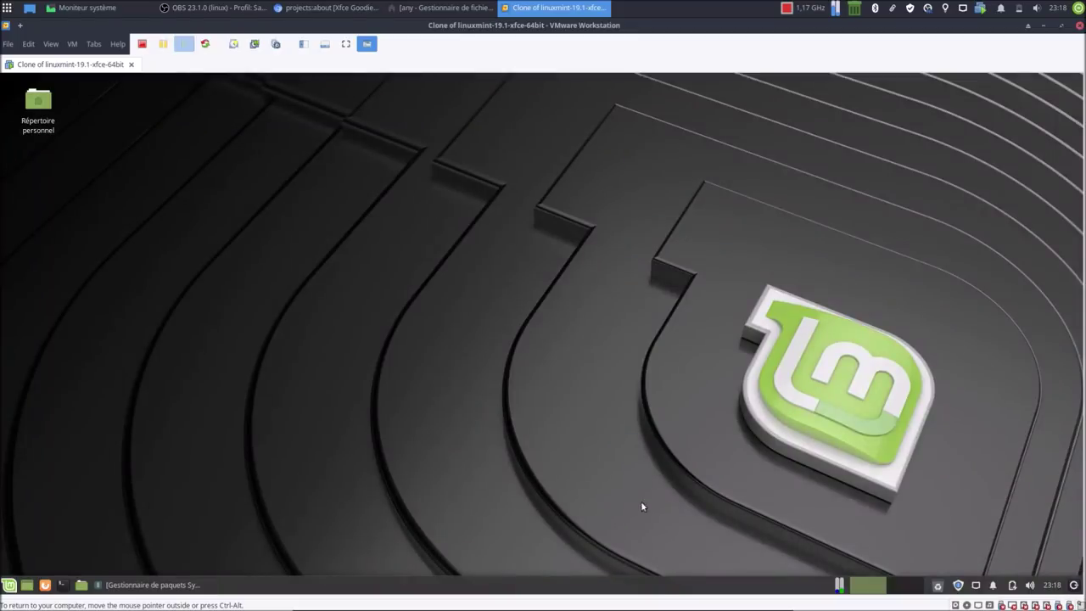
Step: Add the Clipman clipboard manager plugin to the panel as a new item
right_click(669, 592)
mouse_move(671, 592)
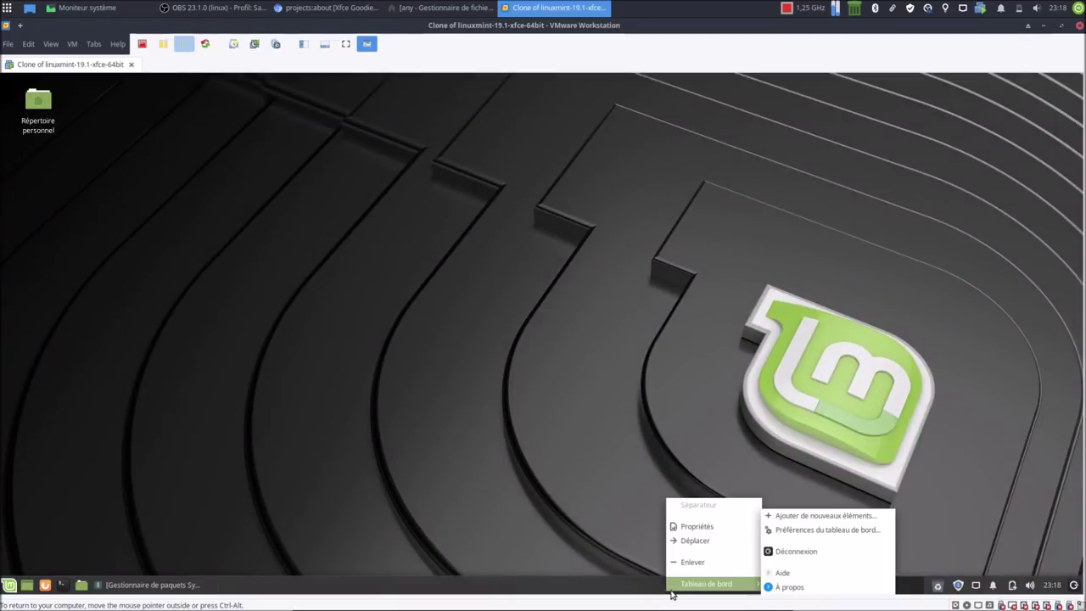
click(789, 516)
scroll(522, 339, down, 5)
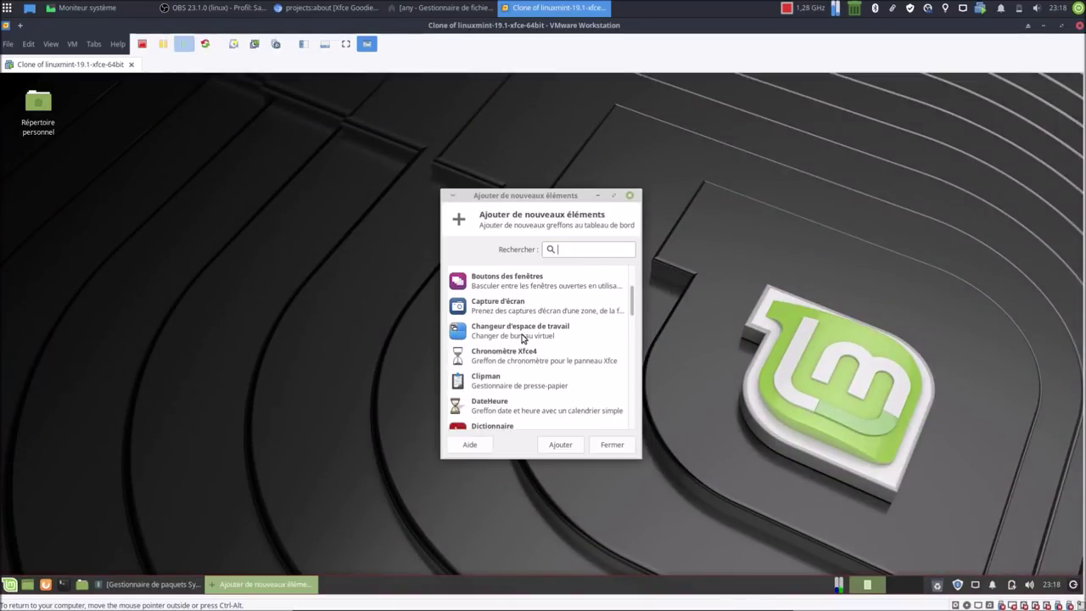
click(499, 353)
click(552, 446)
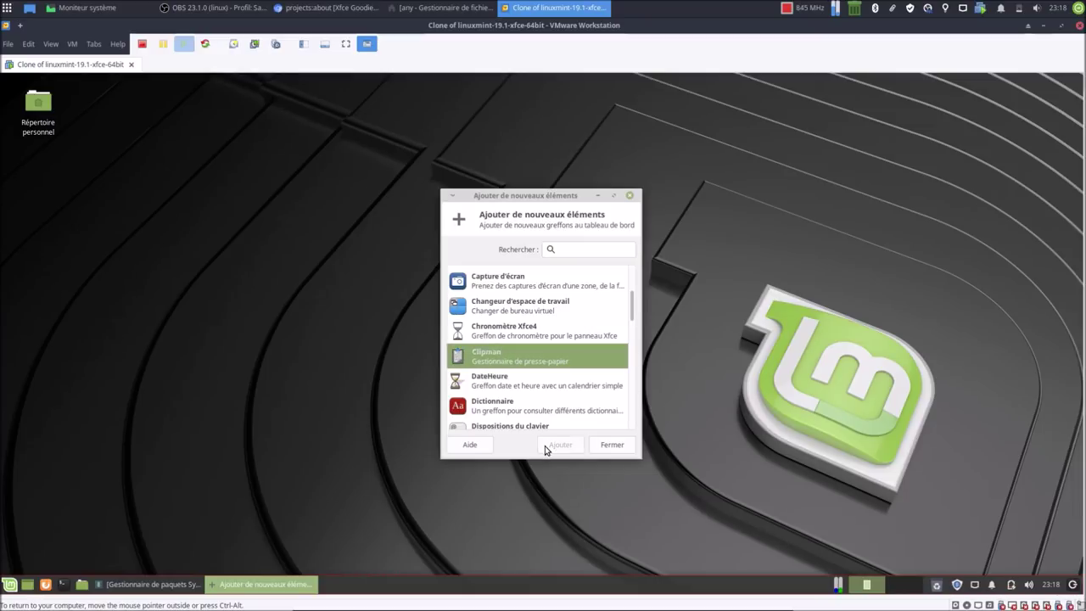
click(610, 445)
Step: In the panel preferences, move Clipman up to directly after the trash applet, before the separator preceding the notification area
right_click(633, 587)
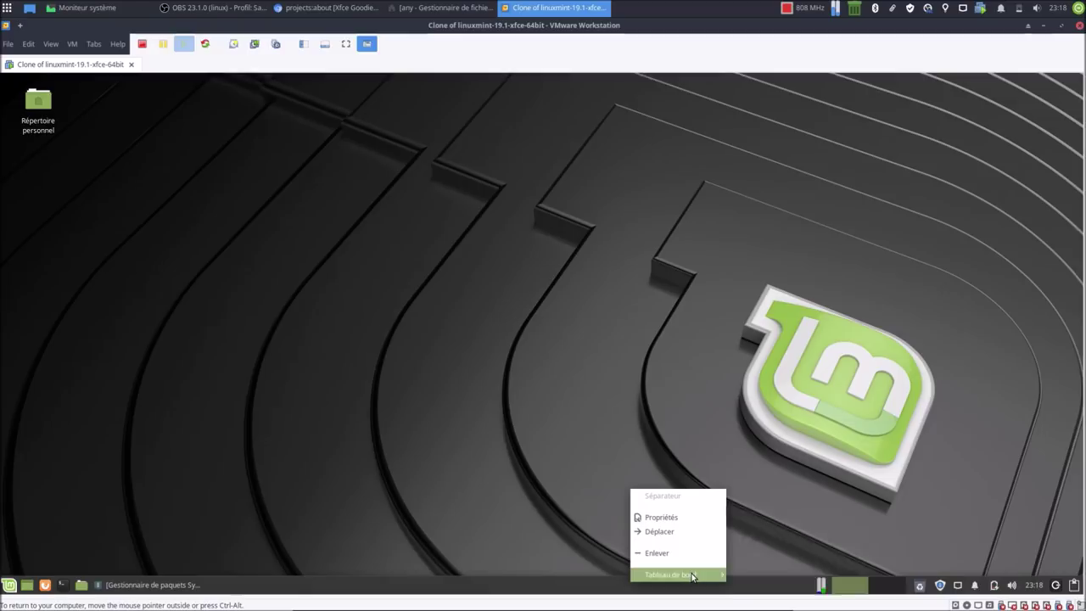
mouse_move(692, 576)
click(785, 530)
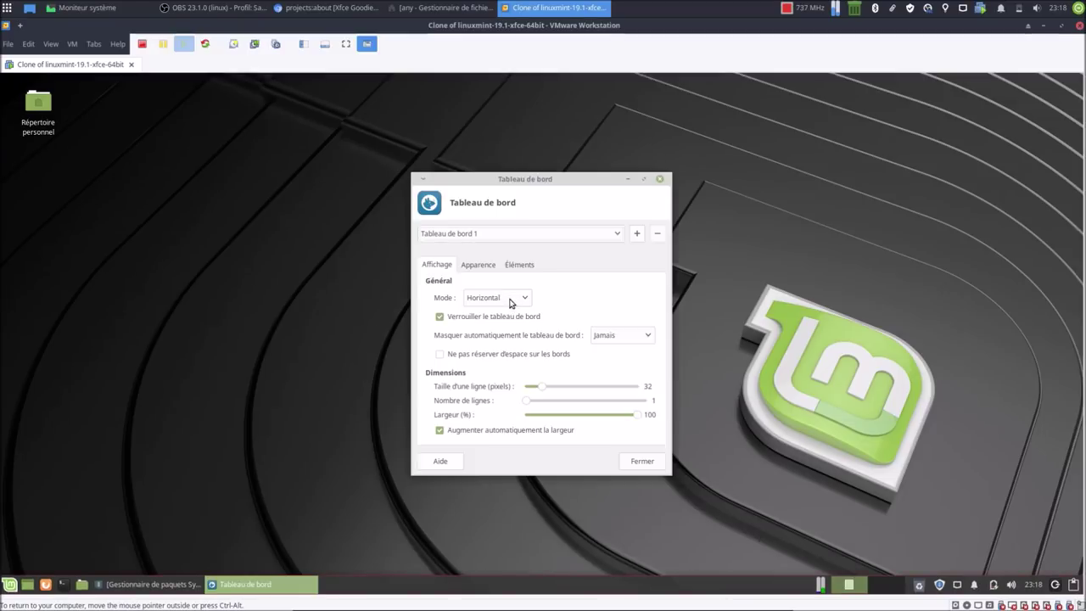
click(520, 265)
scroll(480, 382, down, 5)
click(485, 433)
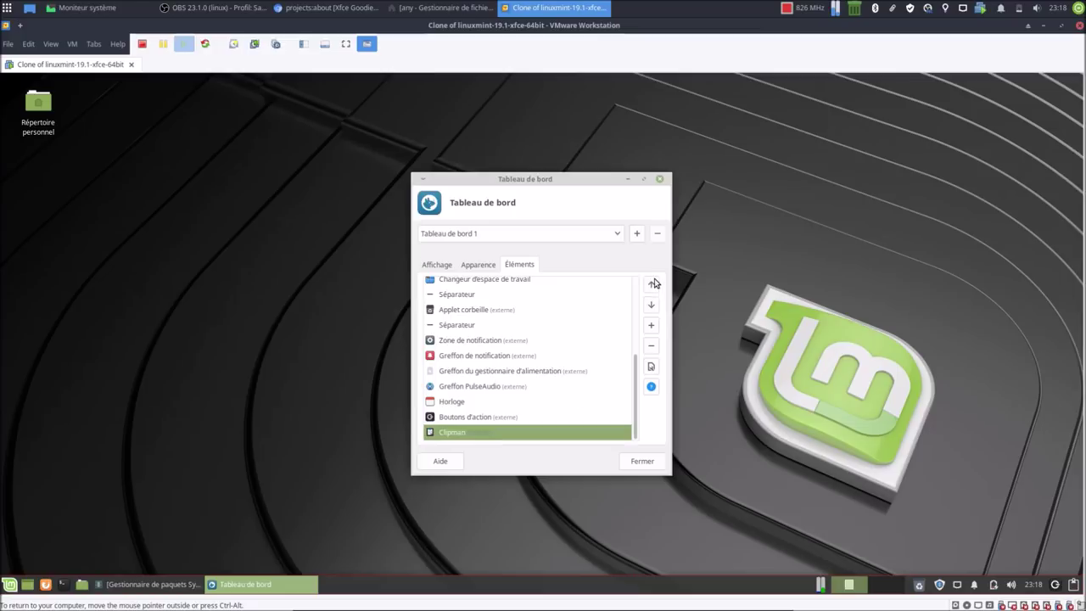
click(652, 284)
click(652, 284)
click(652, 284)
click(652, 284)
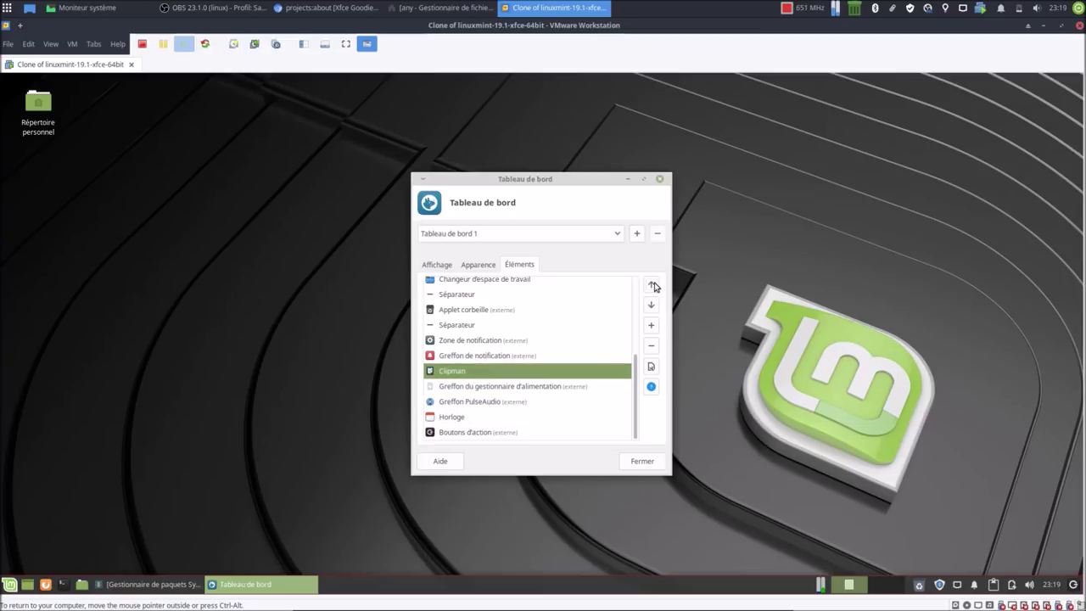
click(653, 285)
click(652, 285)
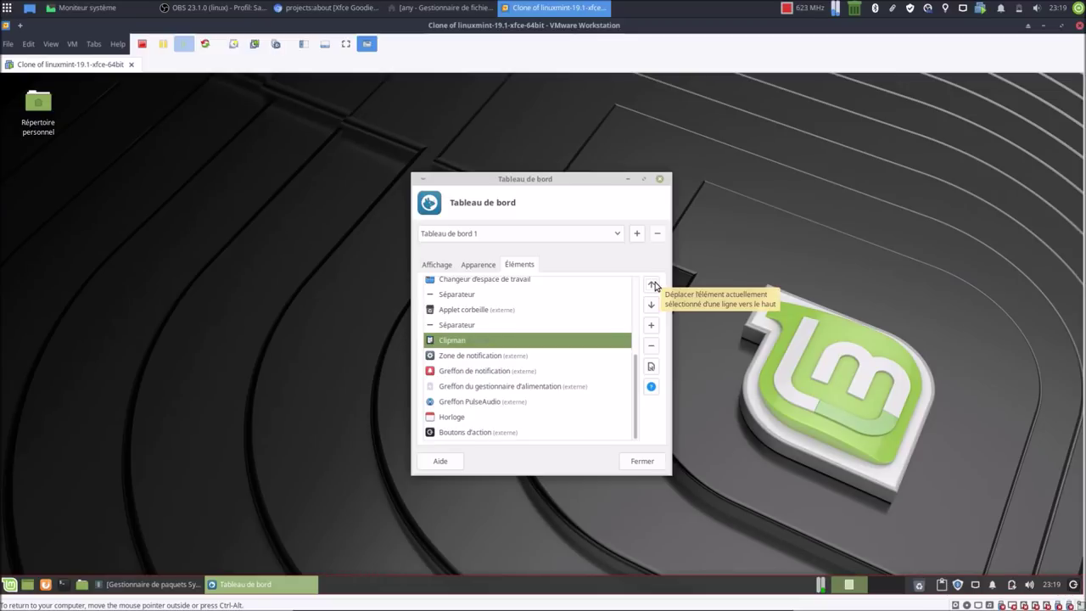
click(653, 285)
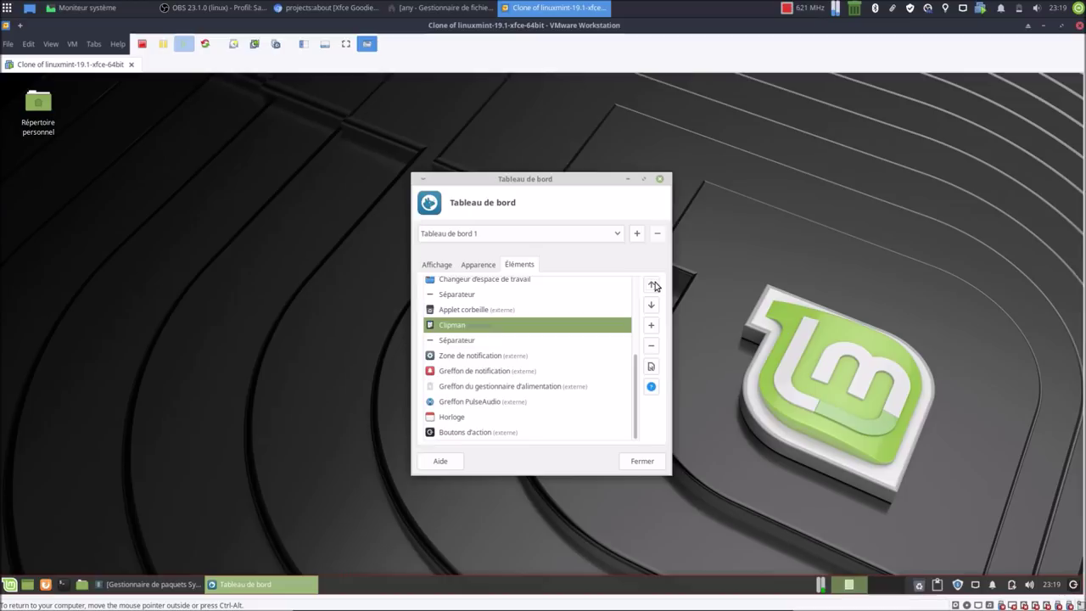
click(653, 285)
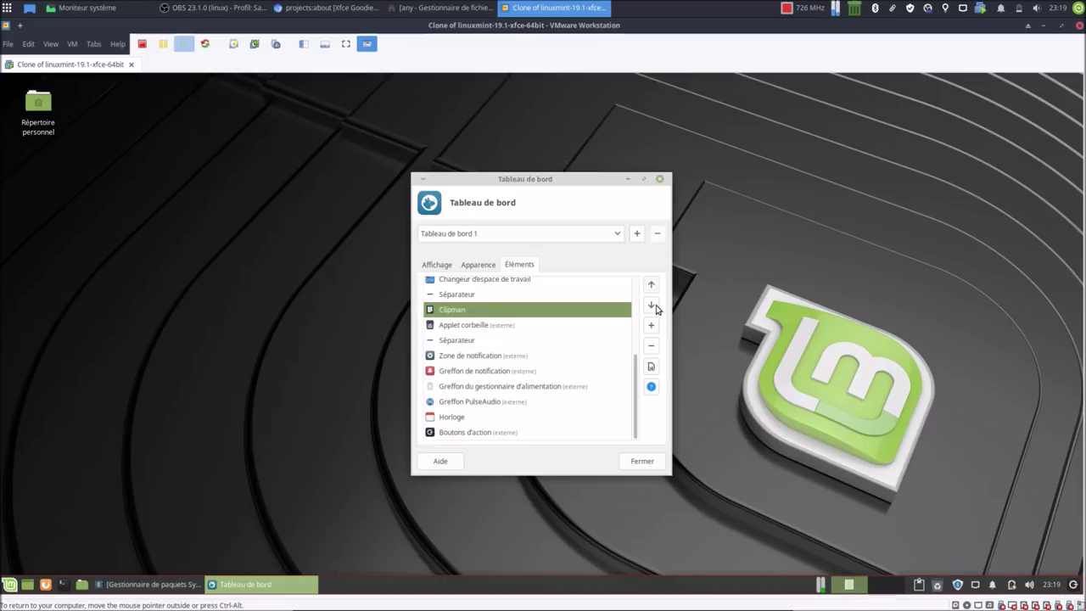
click(652, 305)
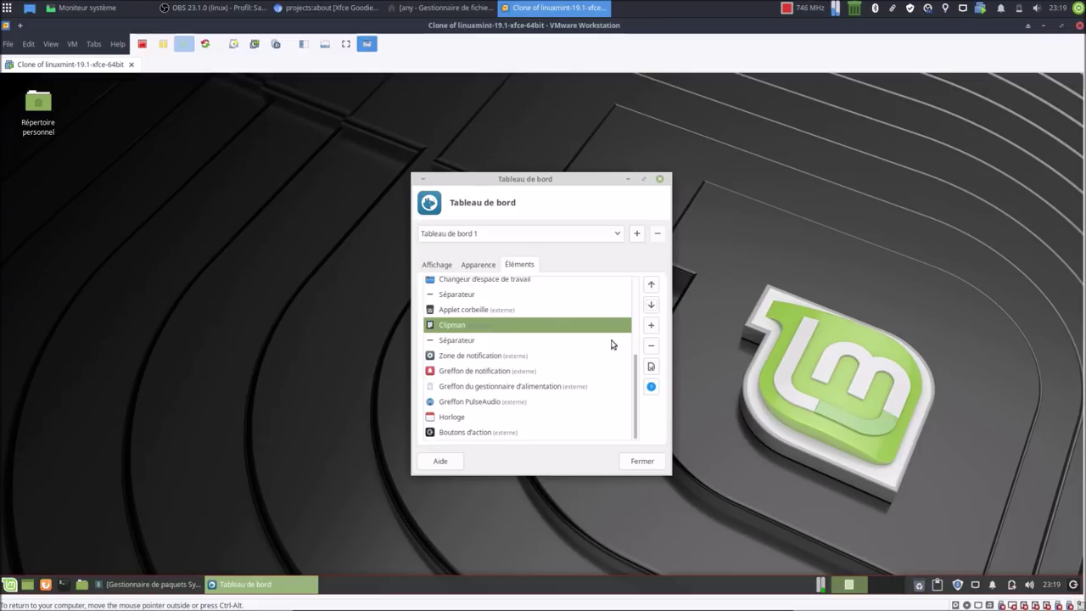
Step: Add another separator (Séparateur) to the panel's items
click(651, 325)
scroll(543, 362, down, 5)
scroll(541, 361, down, 6)
click(508, 321)
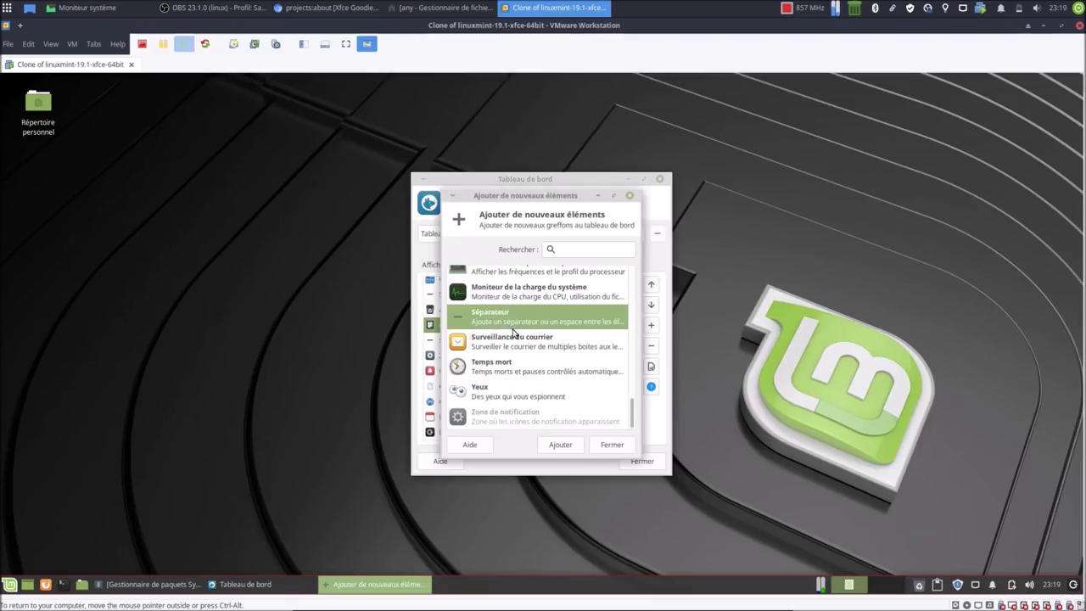
click(560, 445)
click(614, 446)
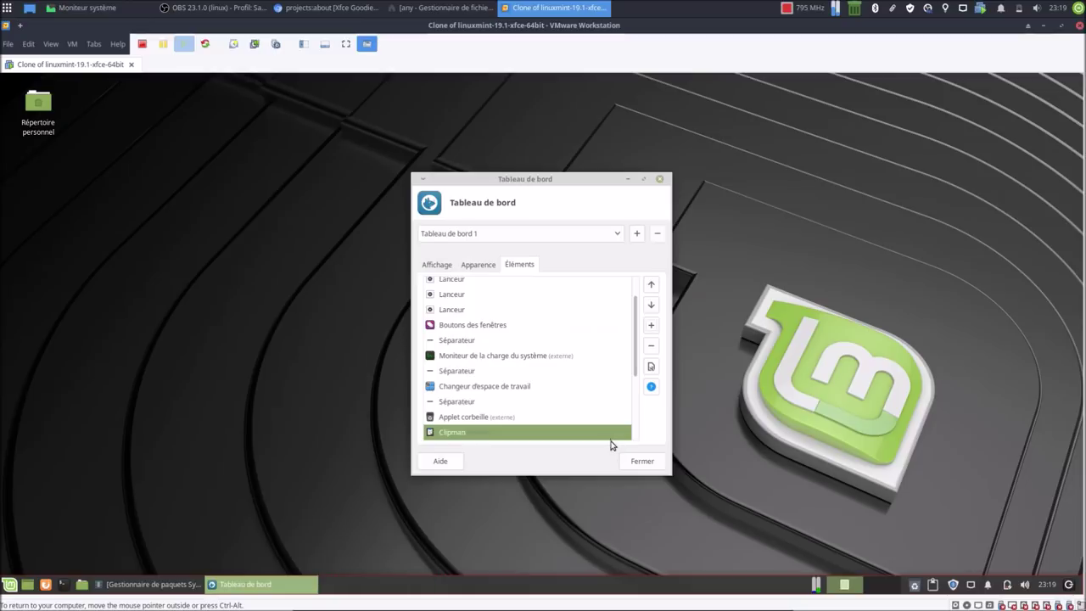
Step: Move the separator from the end of the item list up to between the trash applet and Clipman
scroll(544, 432, down, 3)
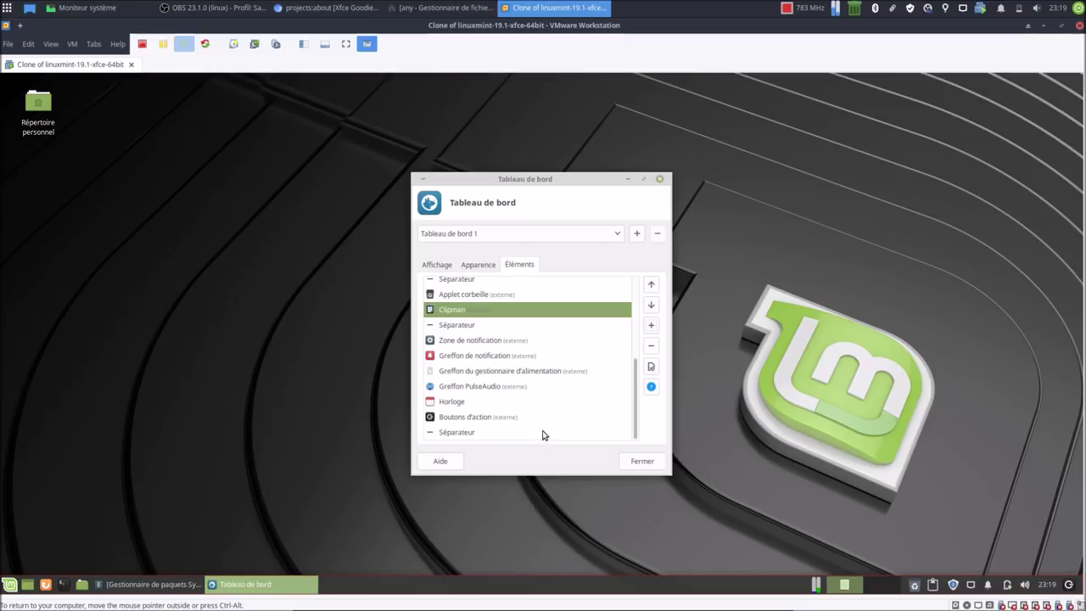
click(543, 433)
click(651, 287)
click(651, 286)
click(651, 287)
click(651, 287)
click(651, 287)
click(651, 287)
click(651, 287)
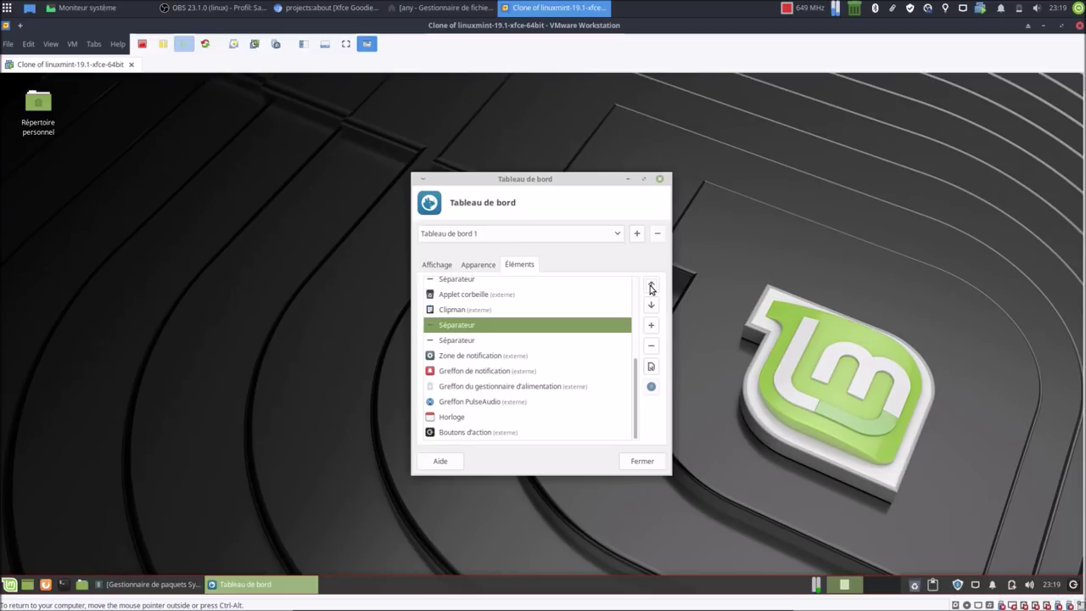
click(651, 286)
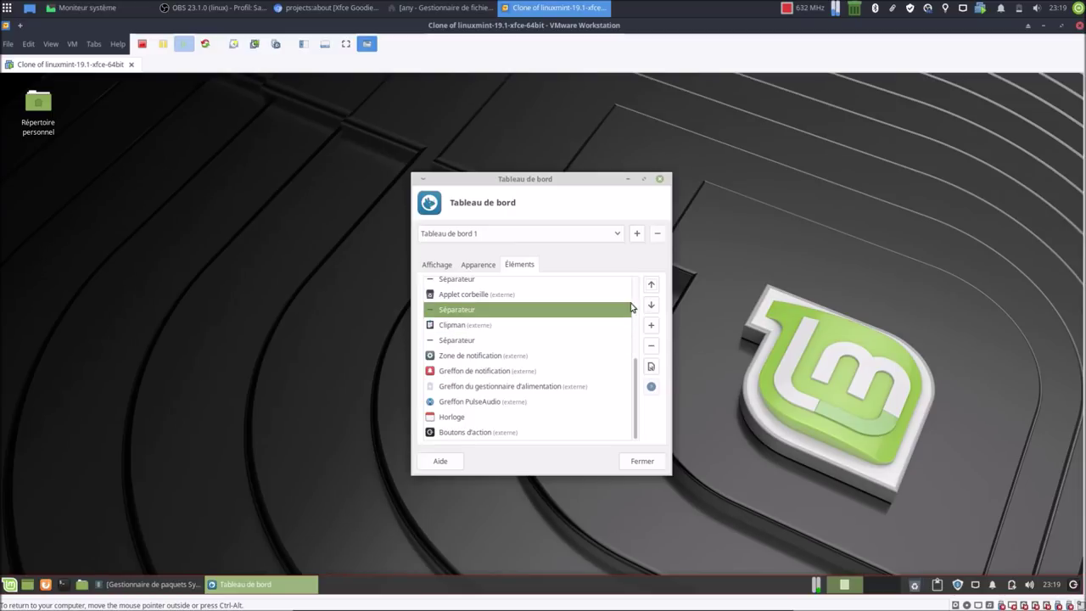
Step: Look over Clipman's general, actions and tweaks (Peaufinage) settings, and close the panel preferences
double_click(509, 326)
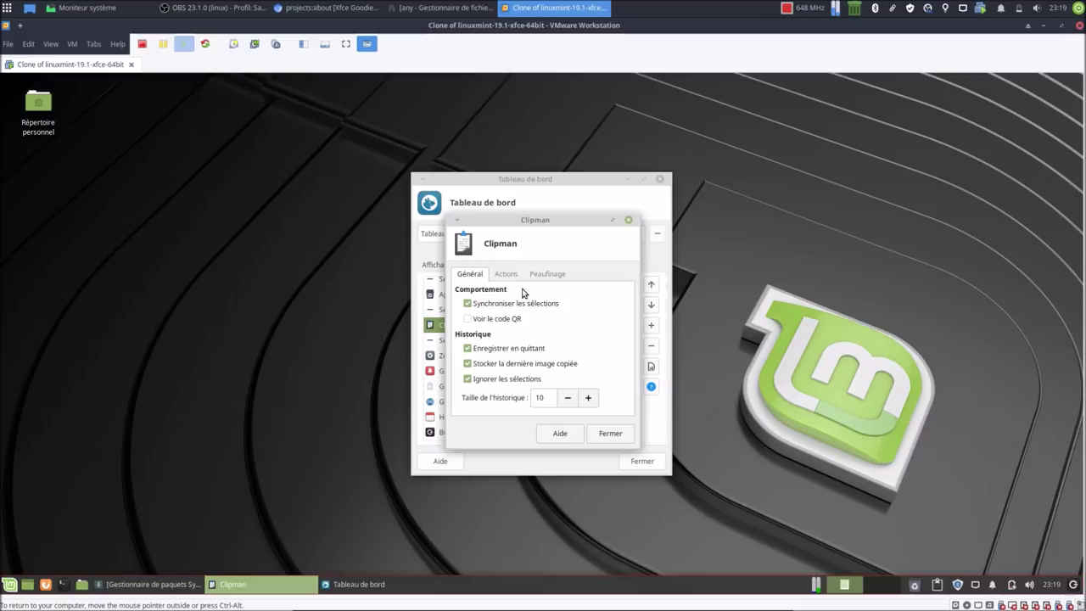
click(506, 274)
click(545, 274)
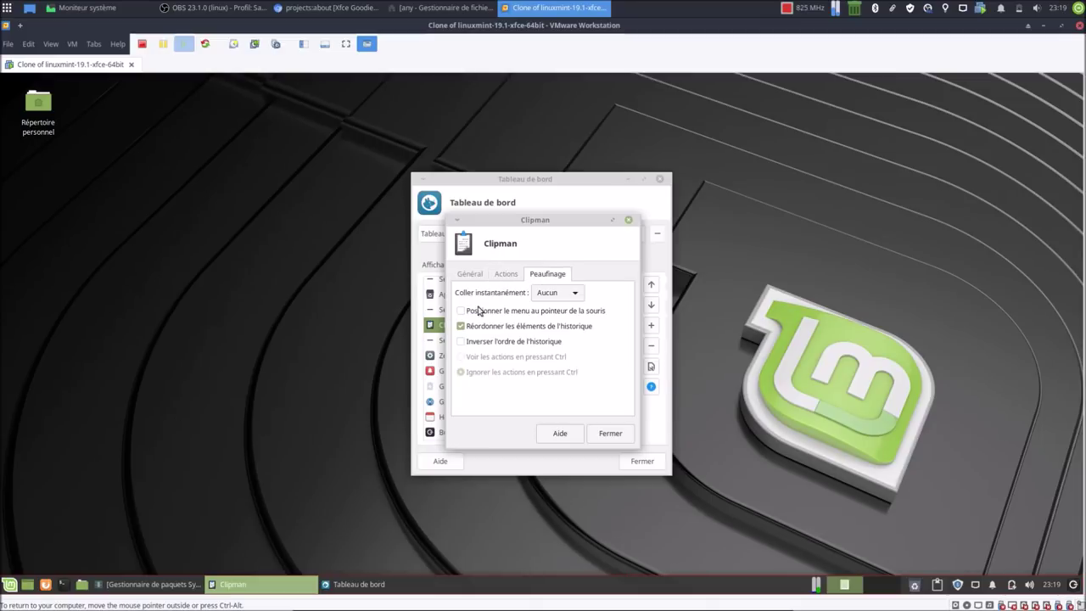
click(601, 434)
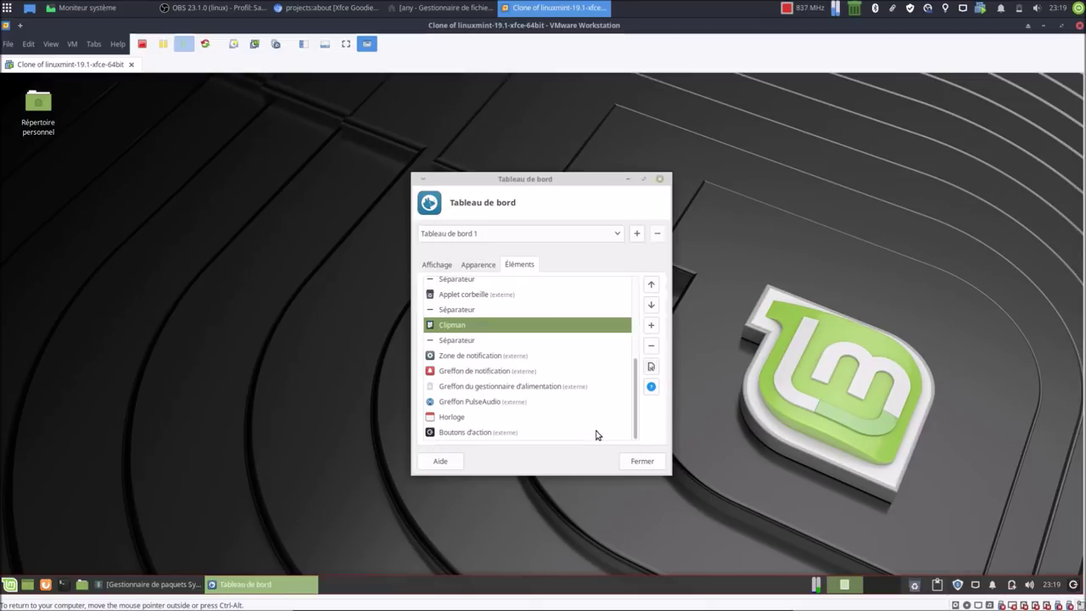
click(625, 469)
Step: Mark xfce4-goodies for installation in Synaptic, enlarging the package list and accepting the additional packages it requires
click(153, 593)
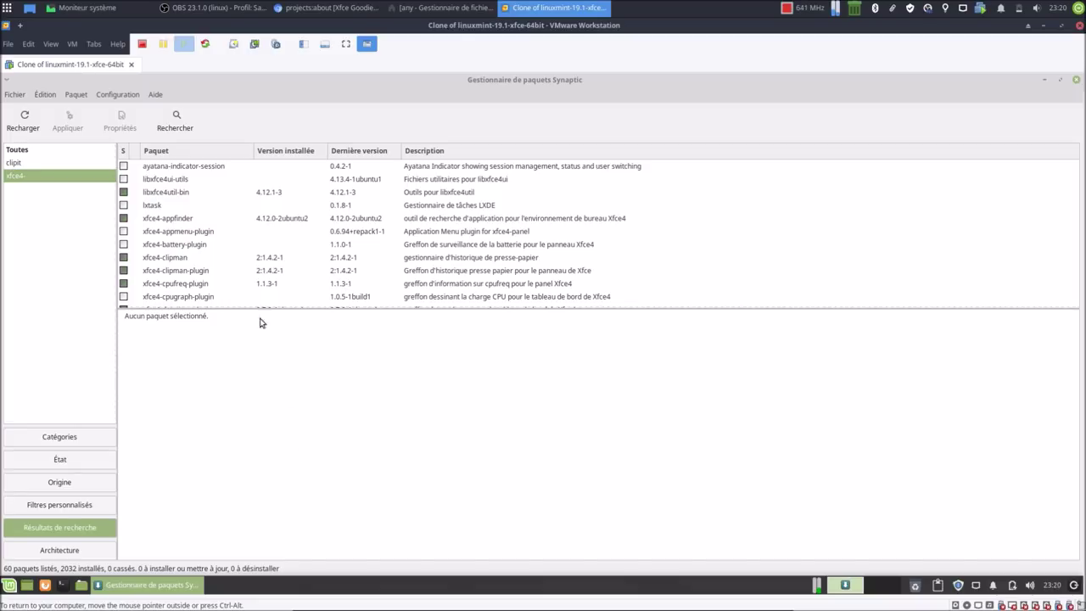
scroll(200, 241, down, 1)
drag(251, 308, 266, 424)
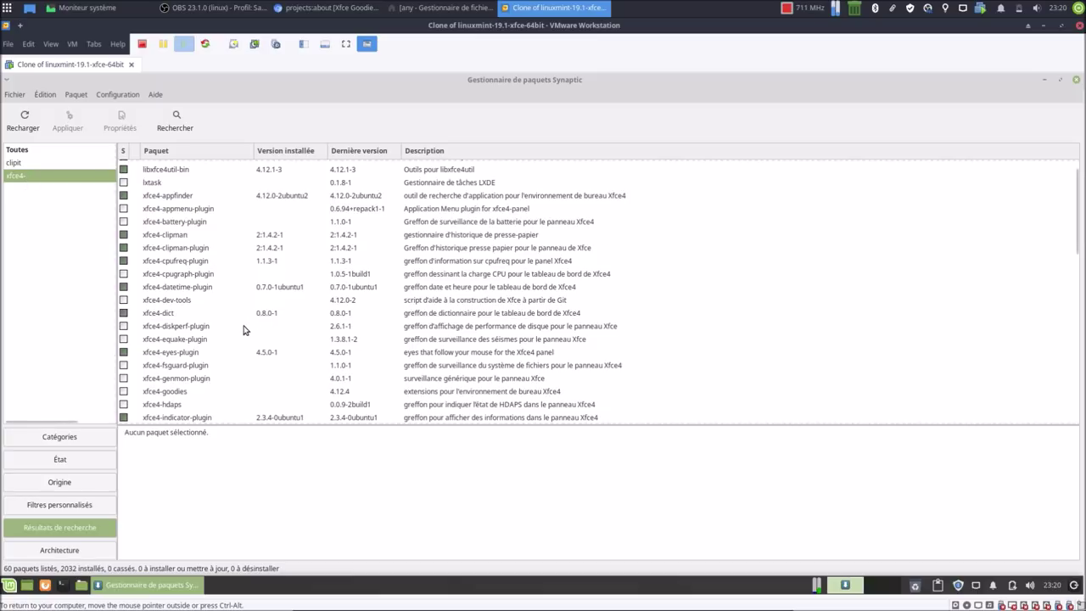
scroll(243, 330, down, 2)
click(173, 326)
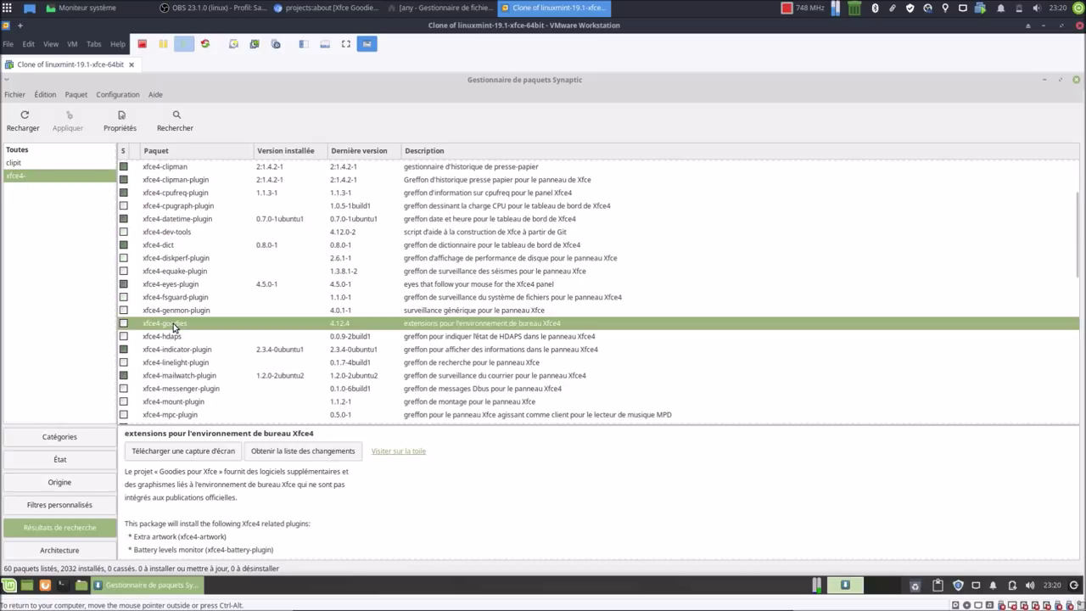
right_click(173, 325)
click(199, 349)
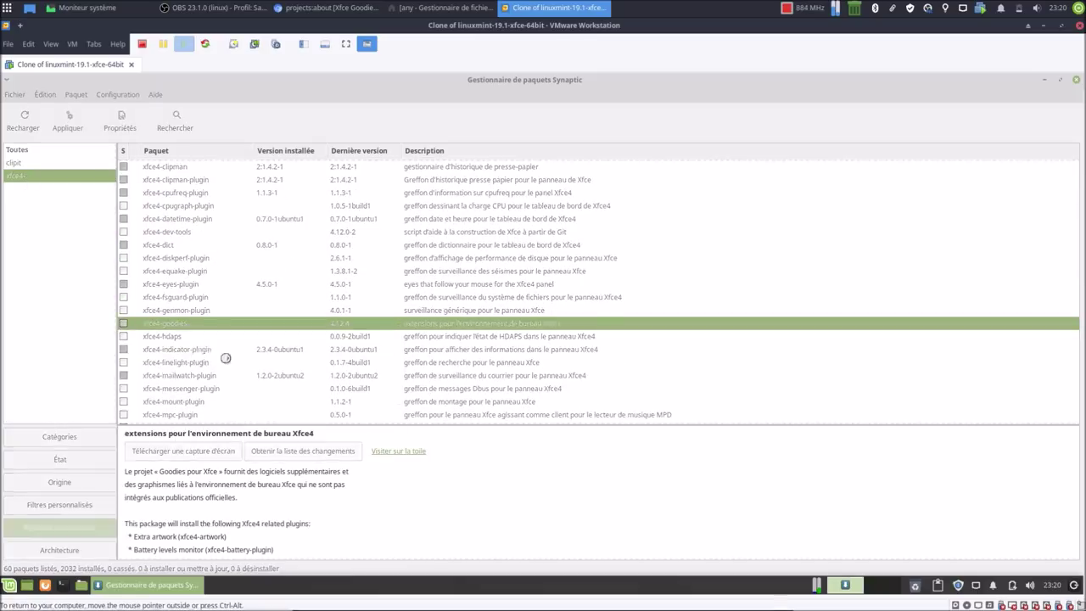
scroll(494, 331, down, 5)
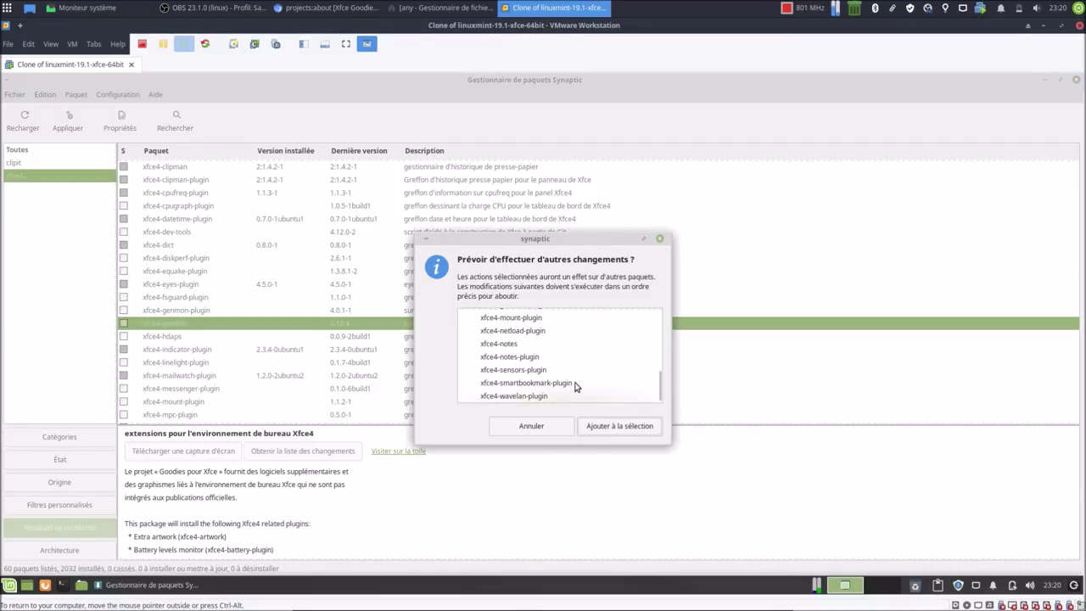
click(641, 427)
Step: Review the marked Xfce packages, apply their installation with detailed information shown, and close Synaptic
scroll(278, 247, up, 3)
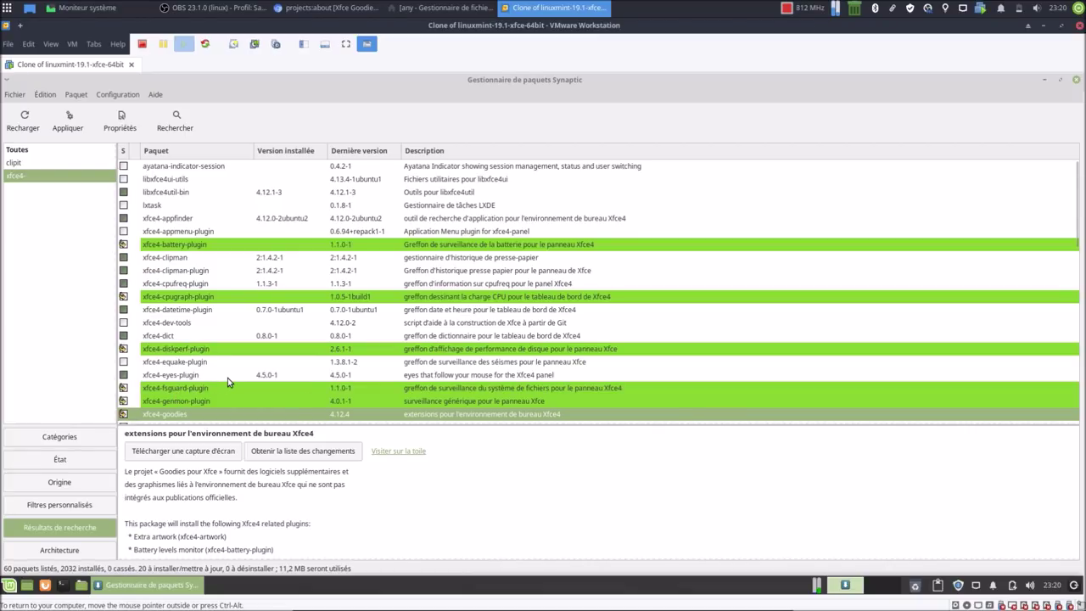
scroll(227, 382, down, 4)
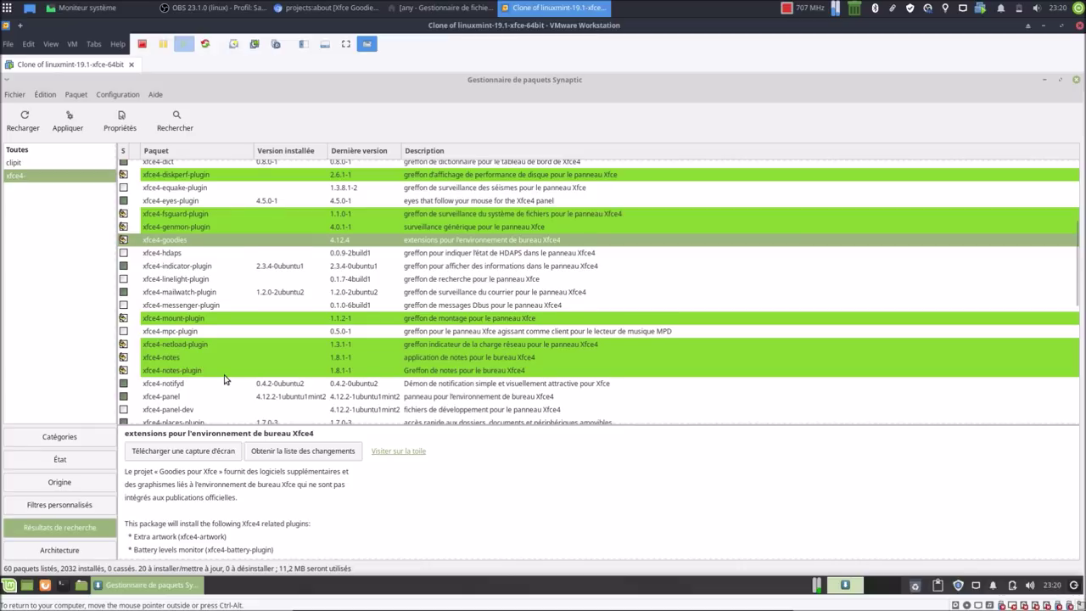
scroll(226, 379, down, 7)
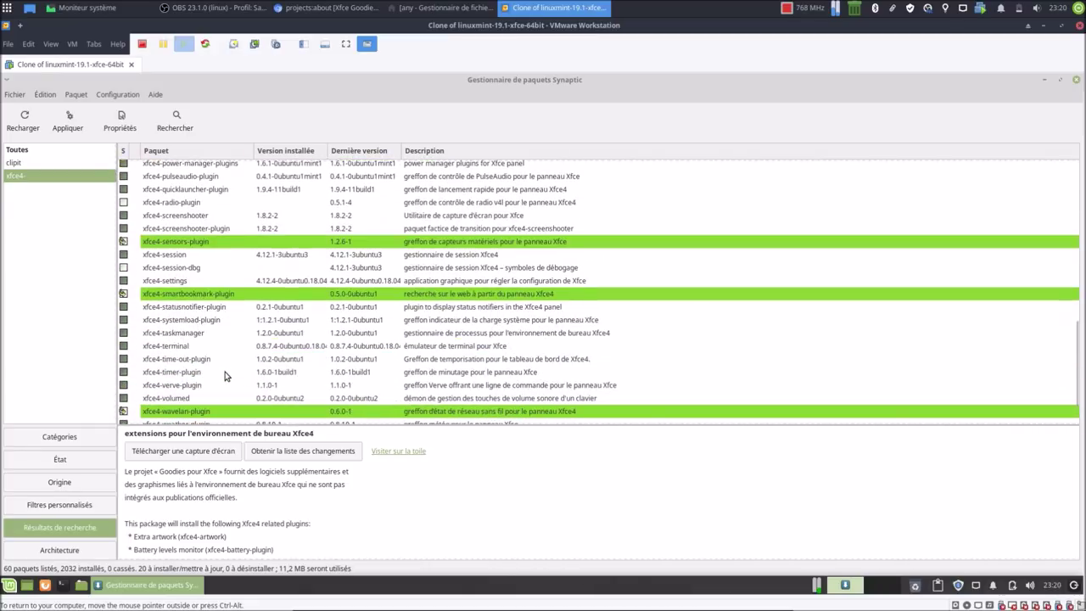
scroll(225, 375, down, 1)
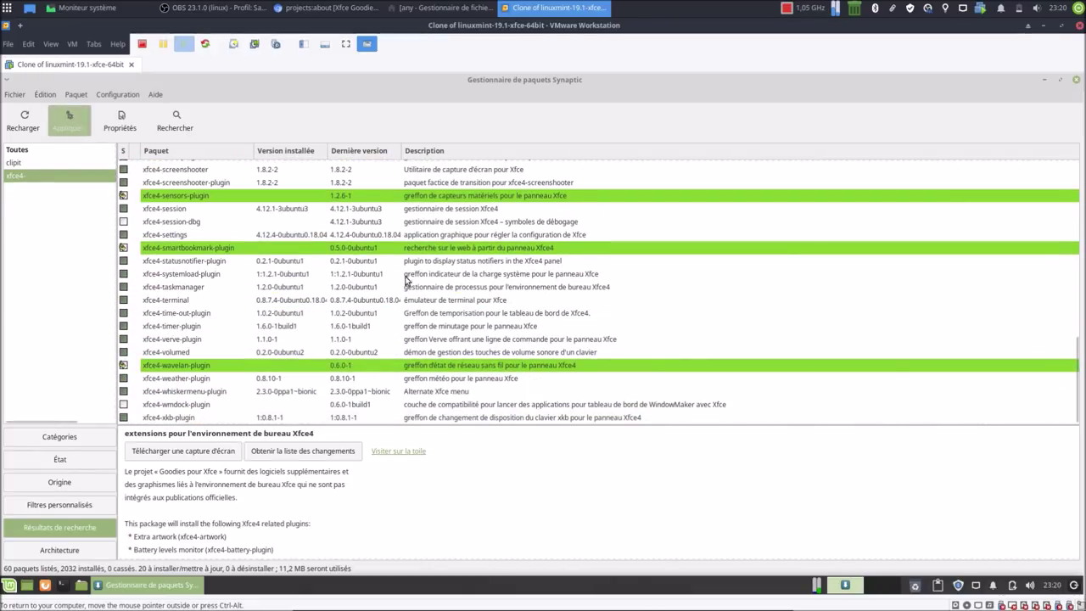
click(702, 446)
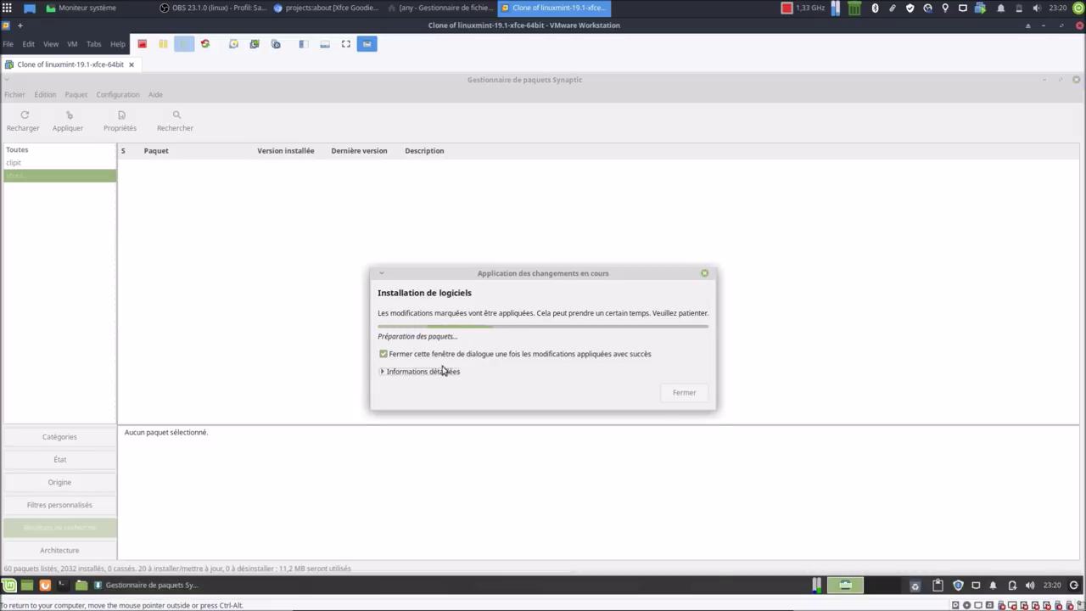
click(441, 372)
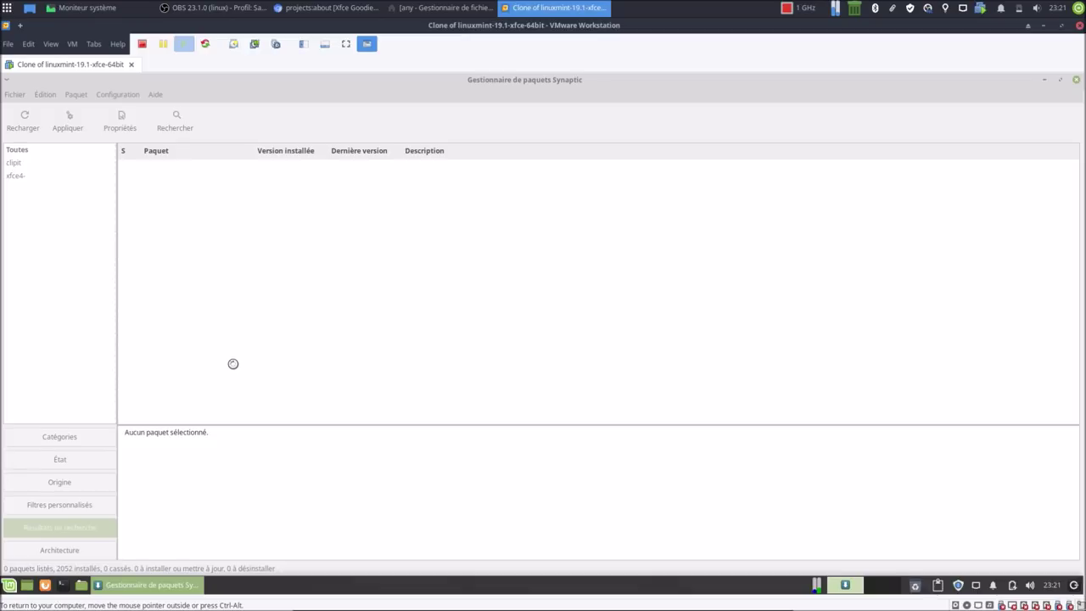
click(1076, 79)
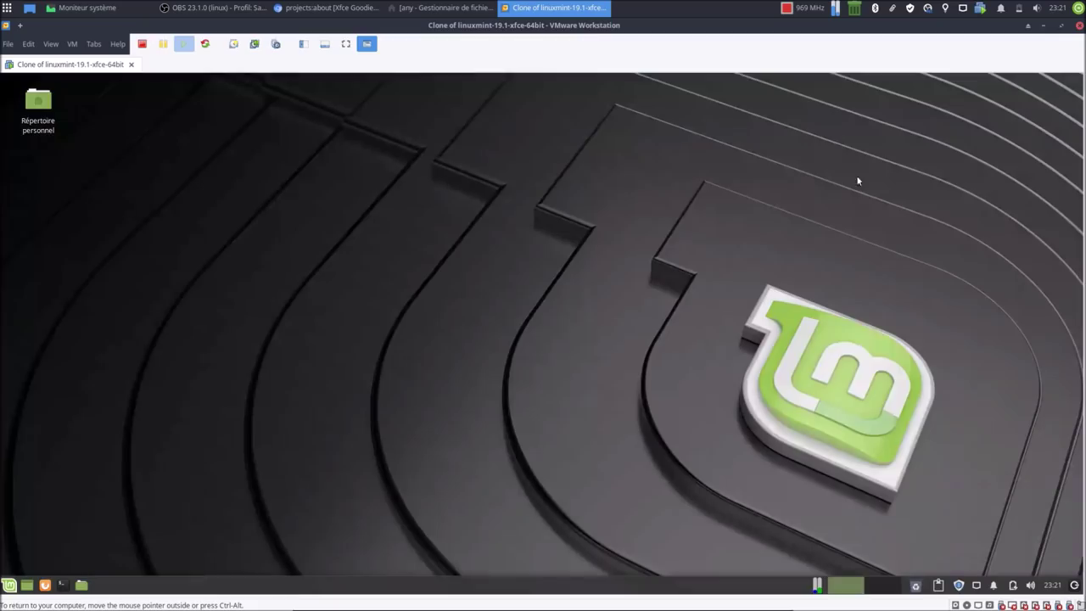
Step: Open the dialog for adding new panel items and look over the free disk space, disk performance, CPU Graph and sensor plugins
right_click(544, 584)
mouse_move(594, 576)
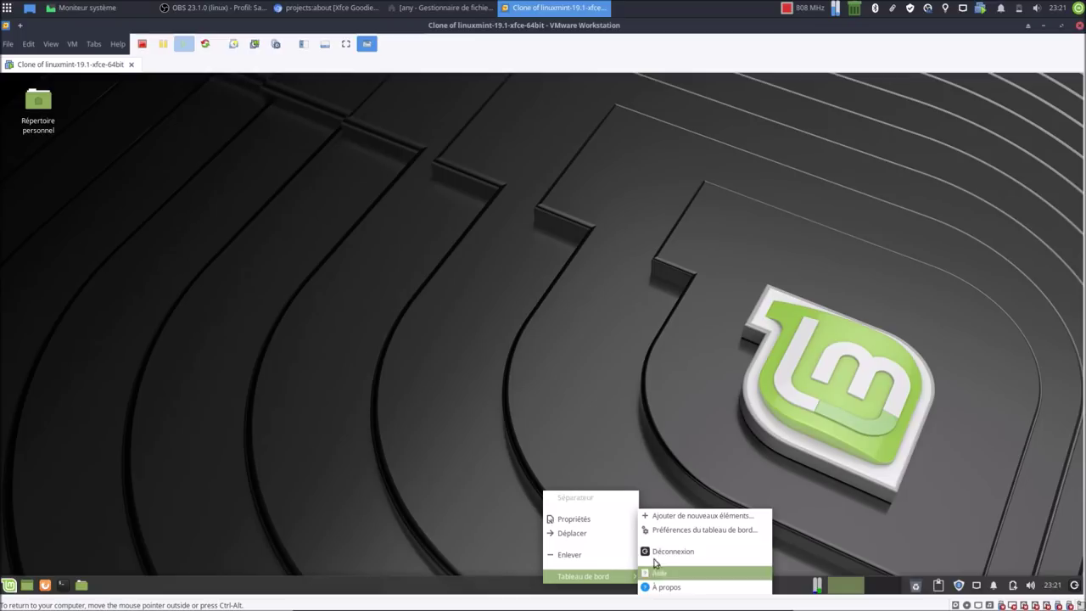
click(729, 515)
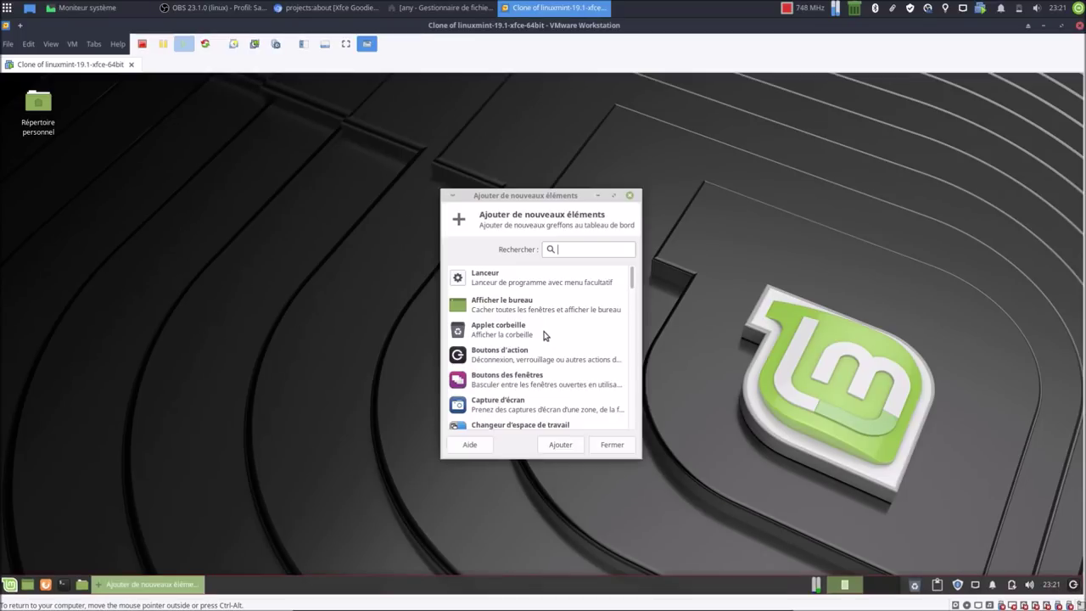
scroll(535, 328, down, 3)
scroll(531, 323, down, 2)
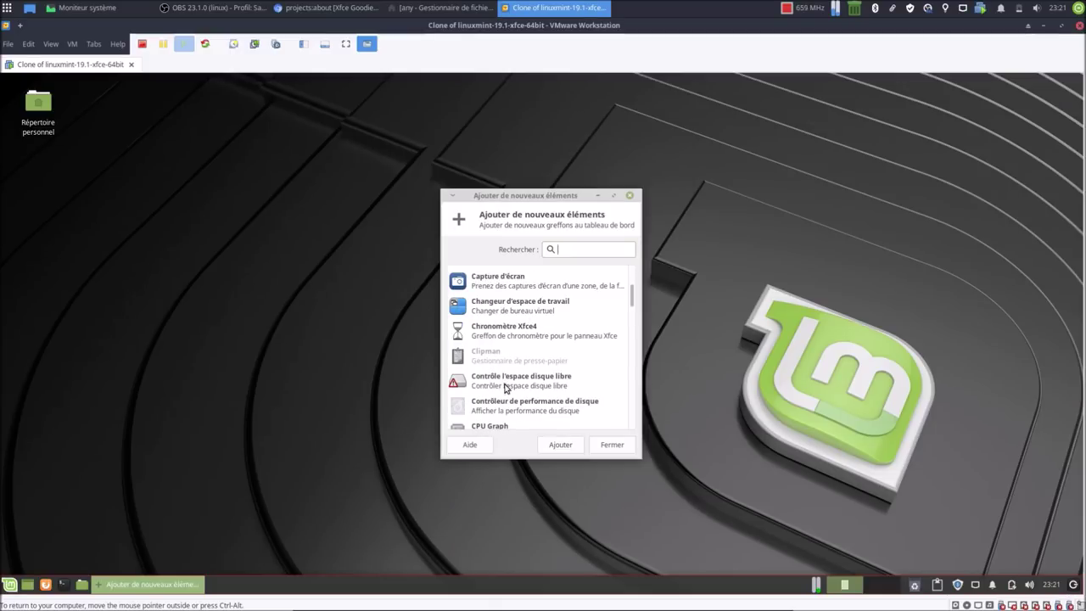
click(505, 384)
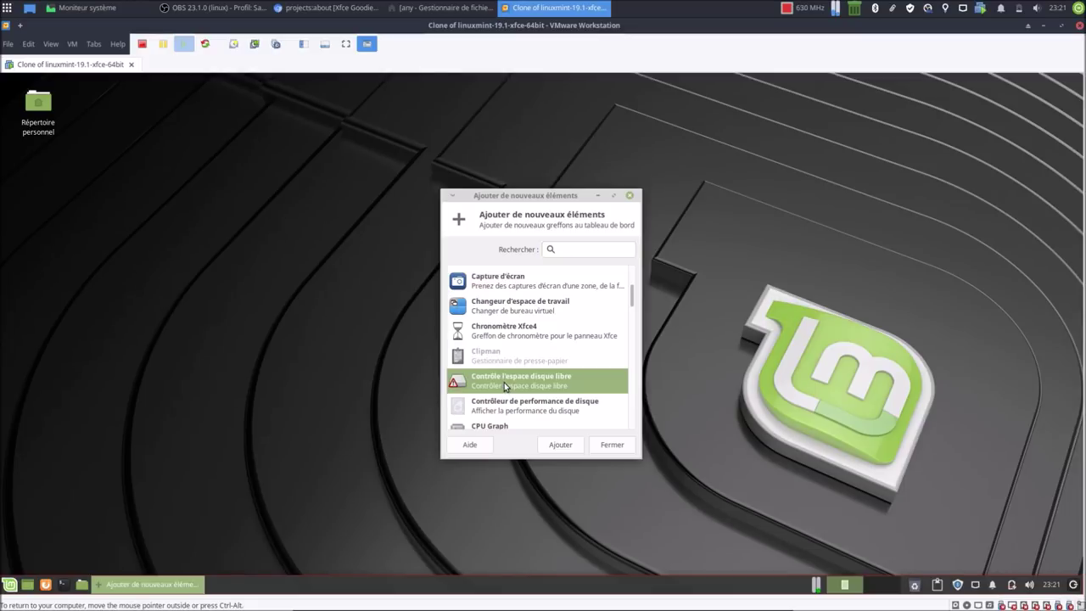
scroll(509, 387, down, 1)
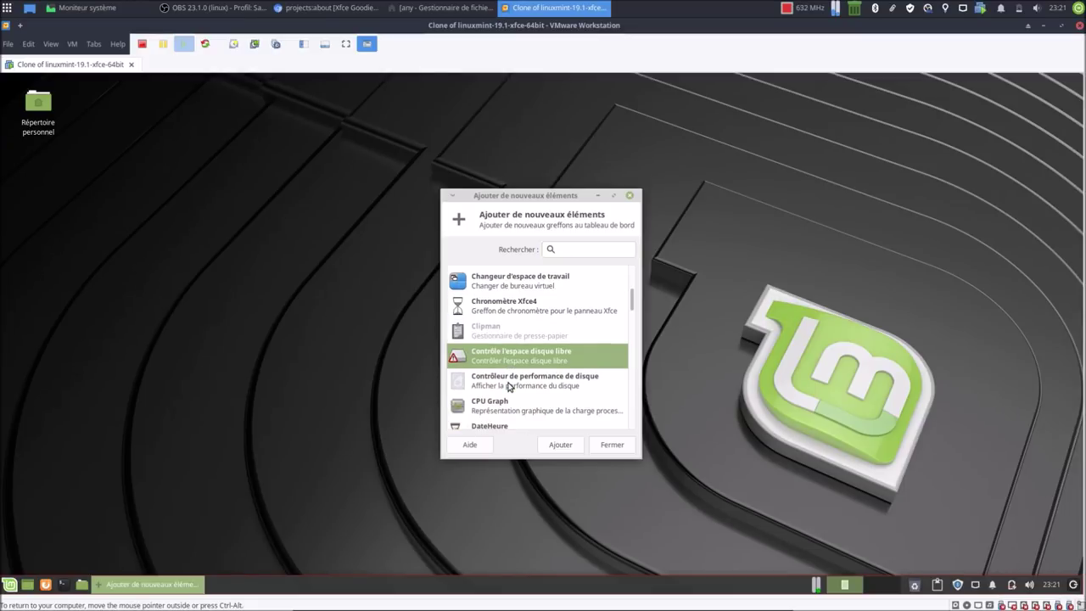
click(509, 384)
scroll(509, 387, down, 1)
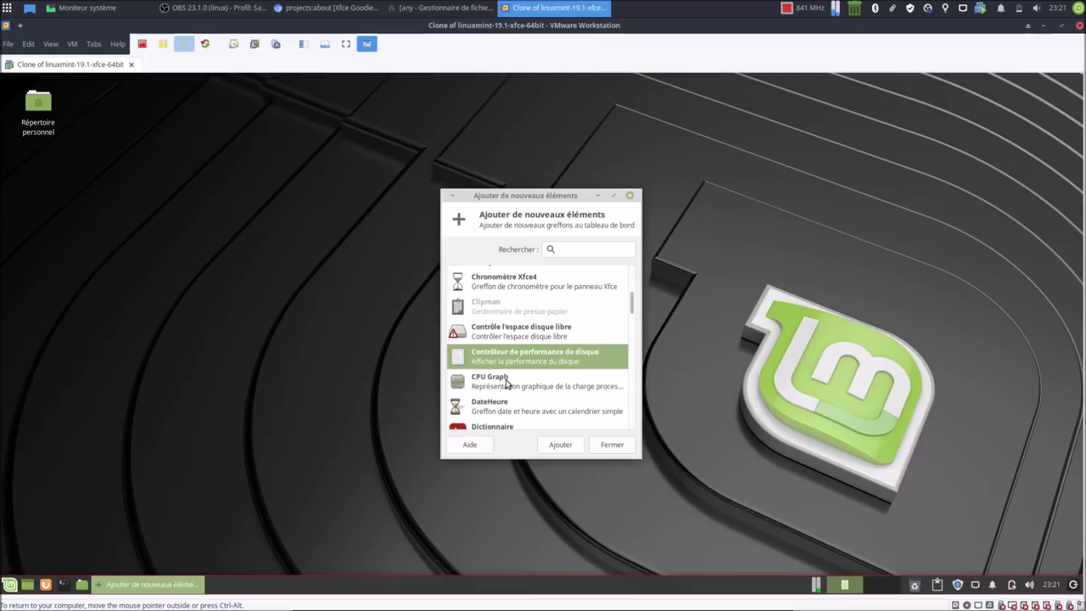
click(507, 382)
scroll(508, 382, down, 5)
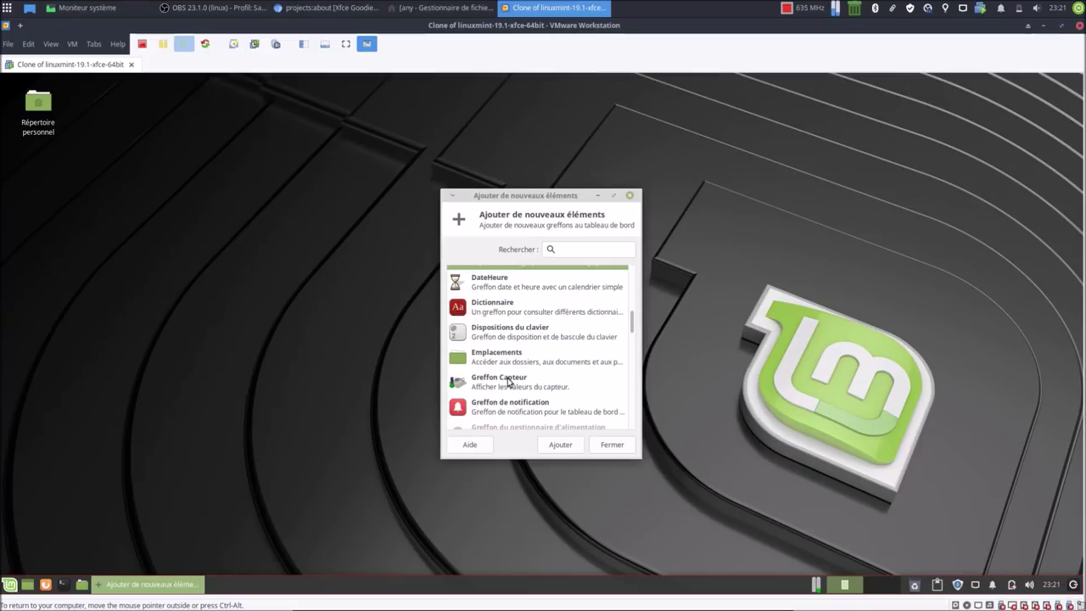
click(505, 384)
scroll(528, 380, down, 2)
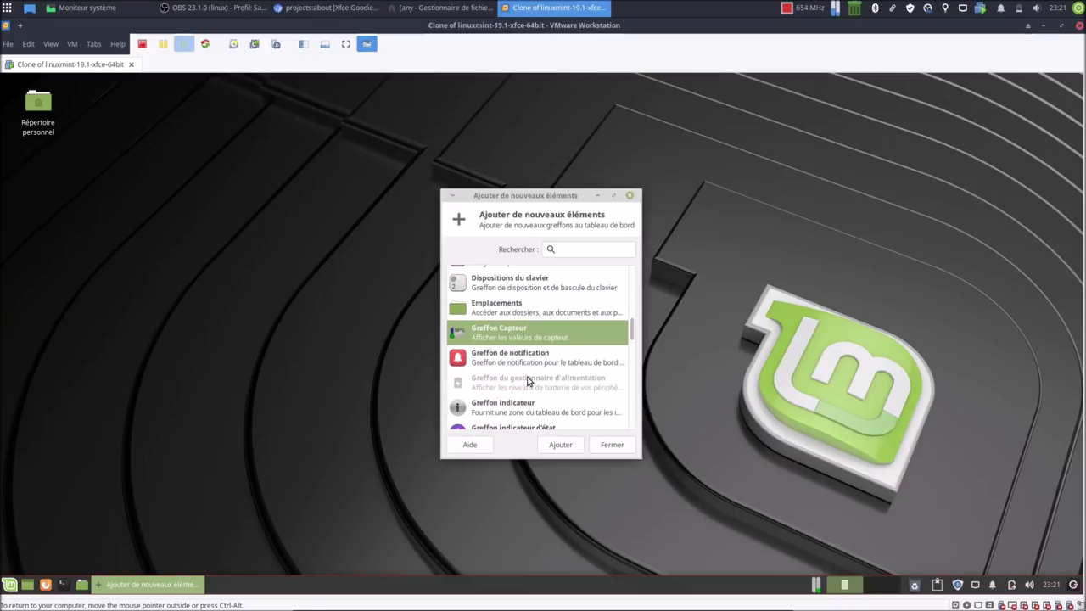
Step: Look over the battery, generic and network monitors, the device mounting plugin and Notes in the list of available panel items
scroll(524, 386, down, 5)
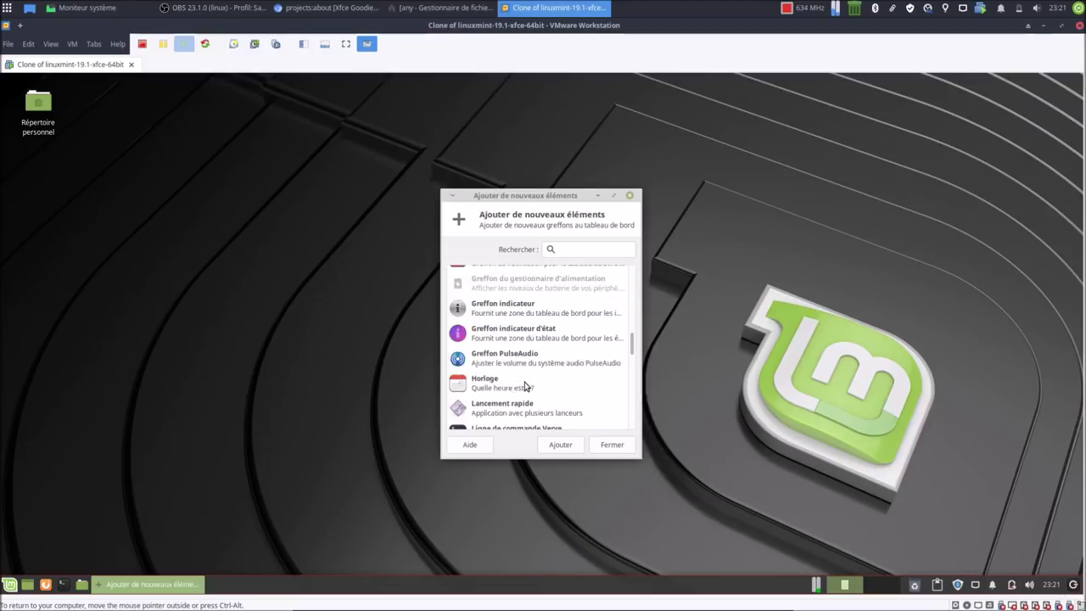
scroll(524, 386, down, 5)
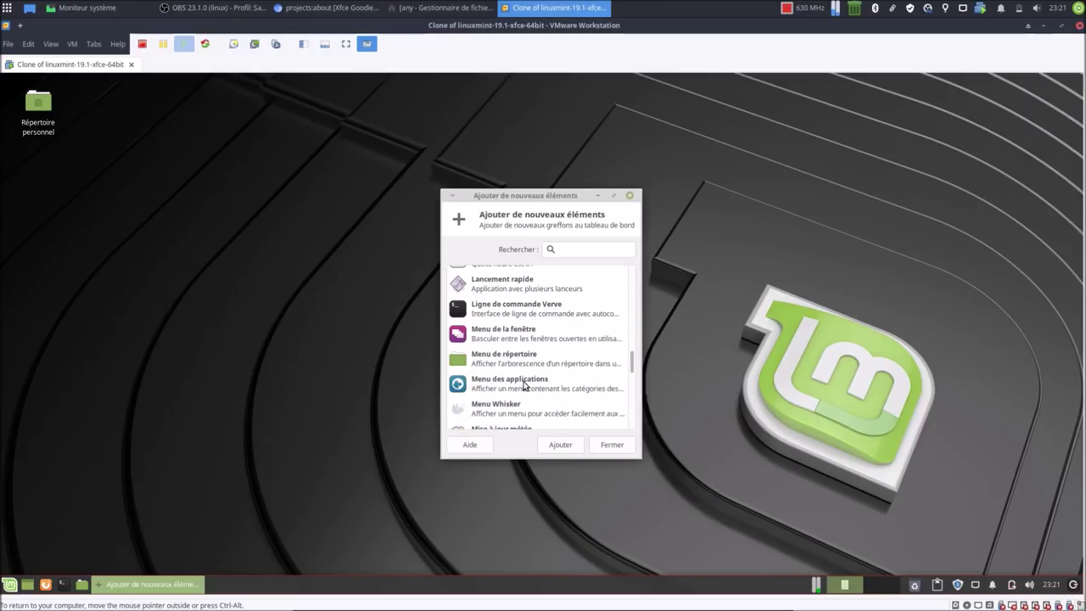
scroll(524, 386, down, 1)
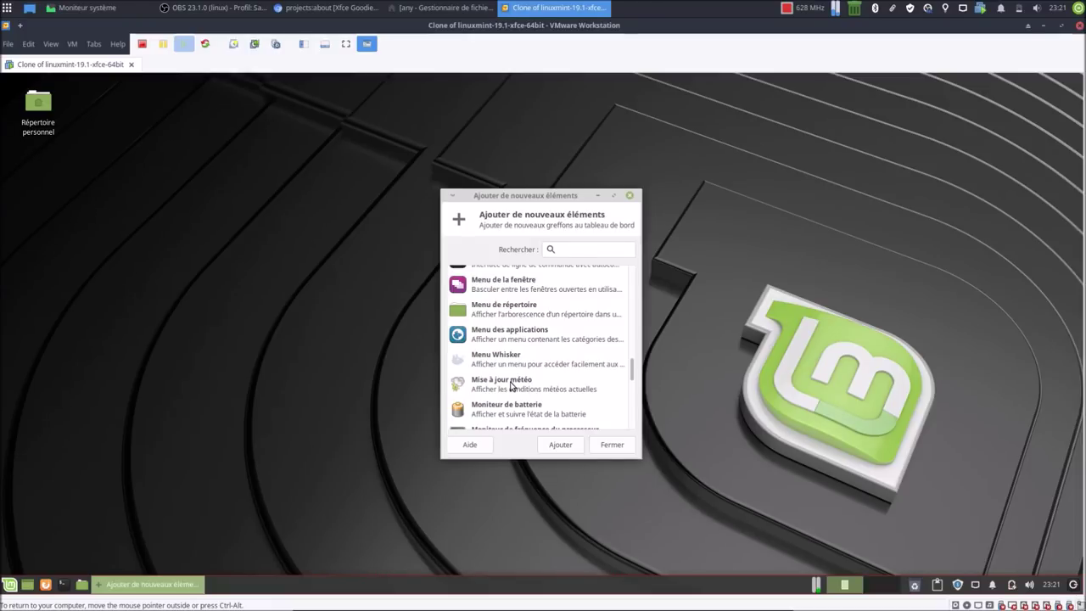
click(505, 409)
scroll(518, 397, down, 1)
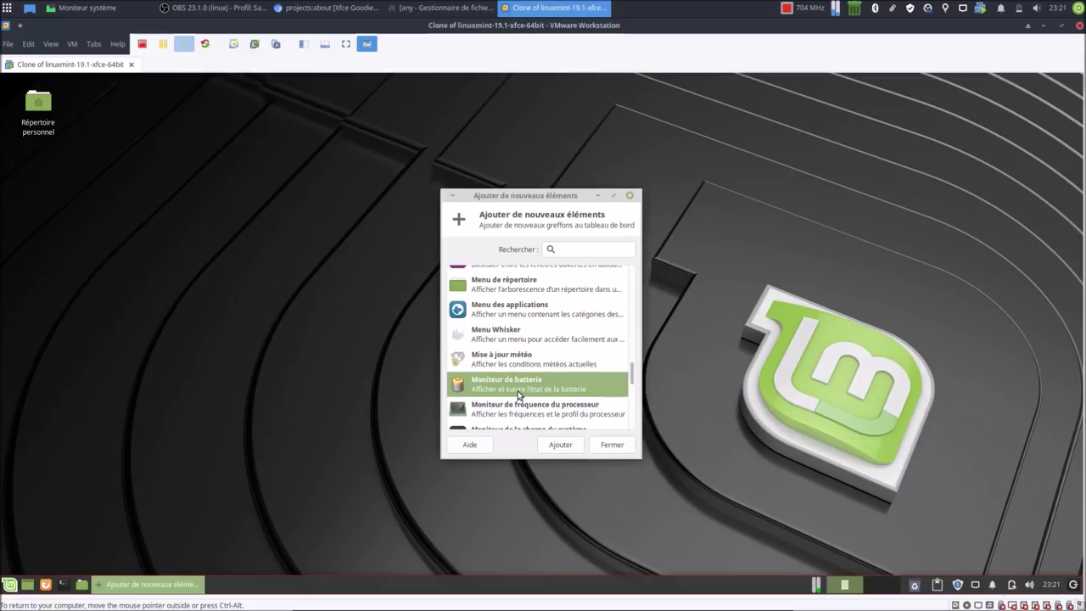
scroll(518, 394, down, 2)
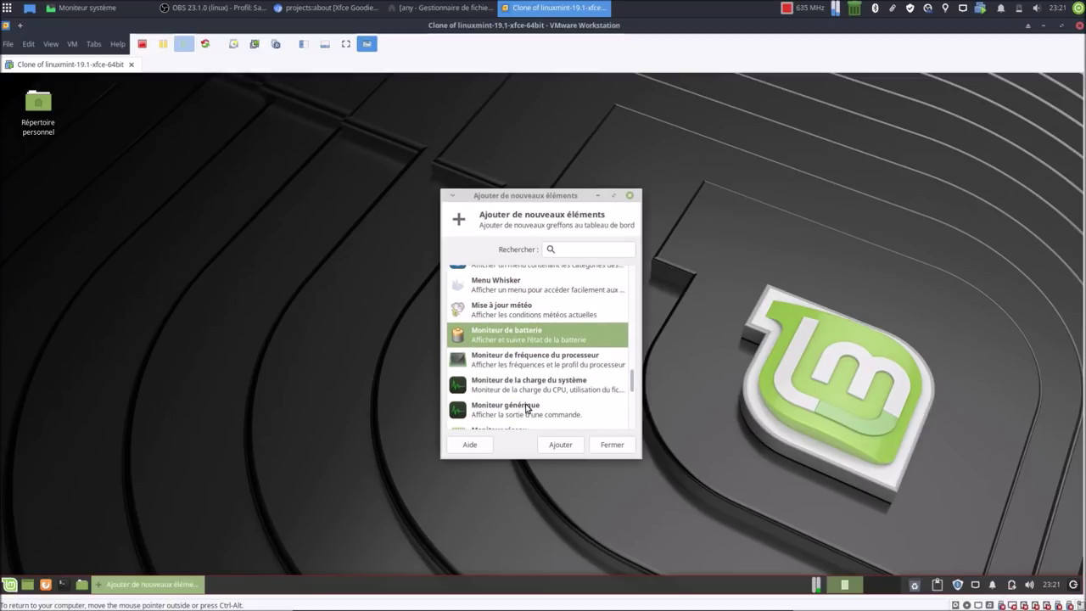
click(526, 409)
scroll(532, 406, down, 2)
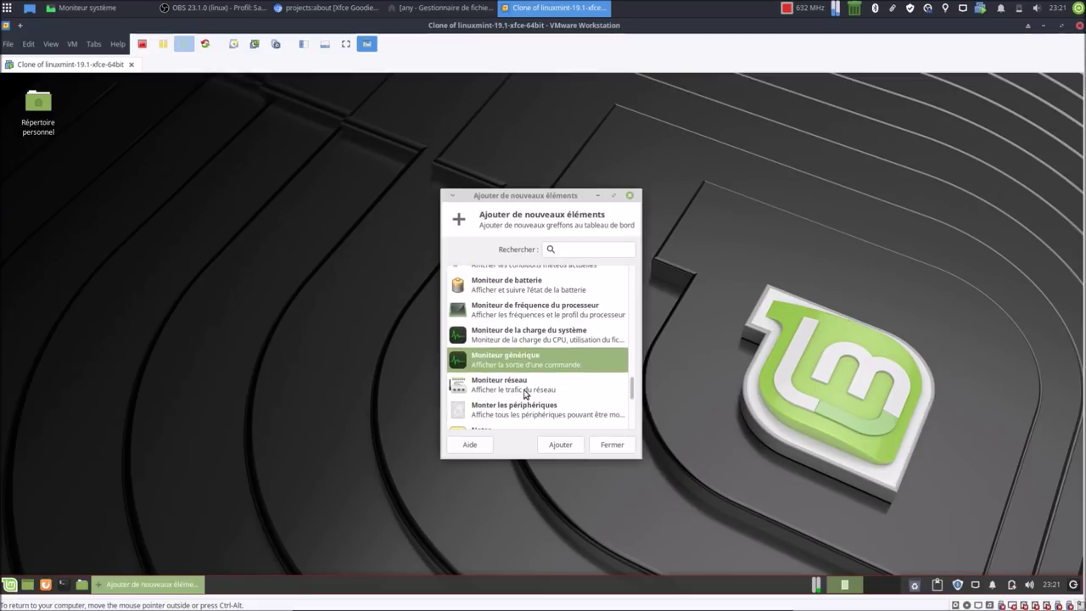
click(524, 383)
scroll(537, 379, down, 1)
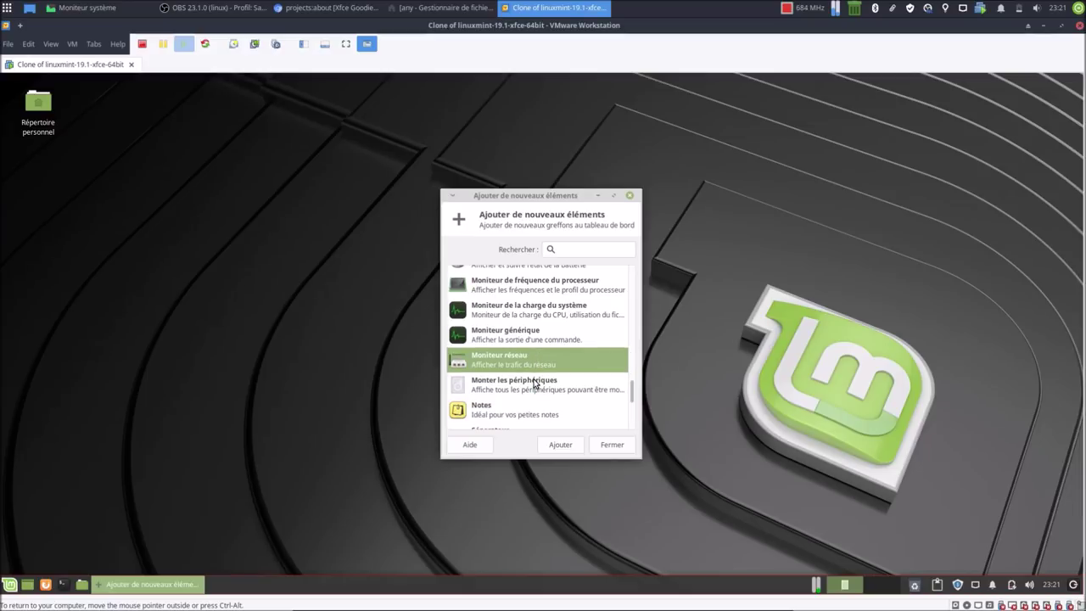
click(534, 383)
scroll(535, 385, down, 2)
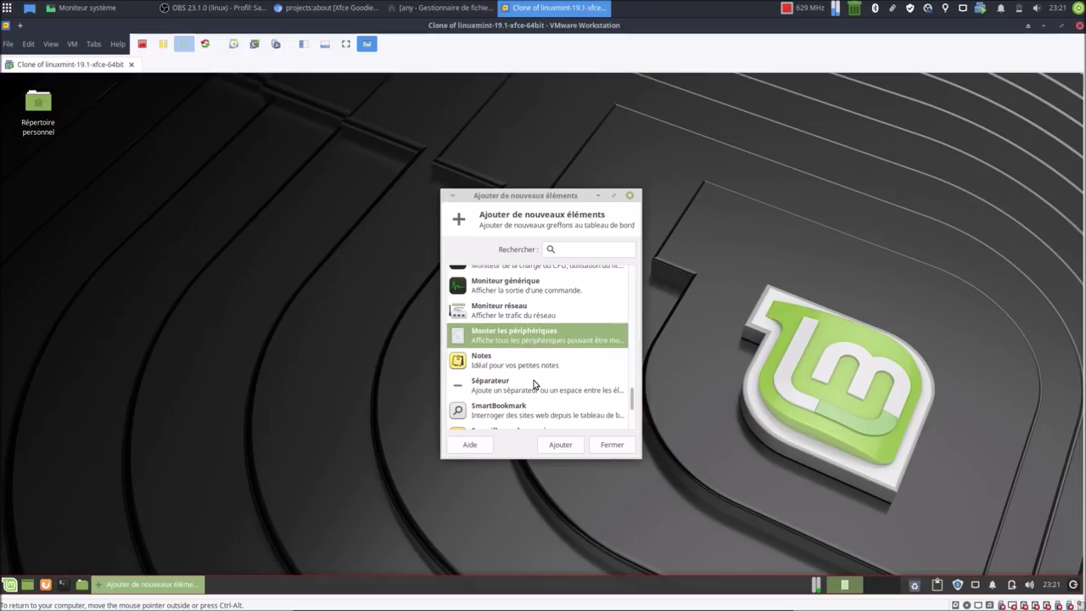
click(513, 370)
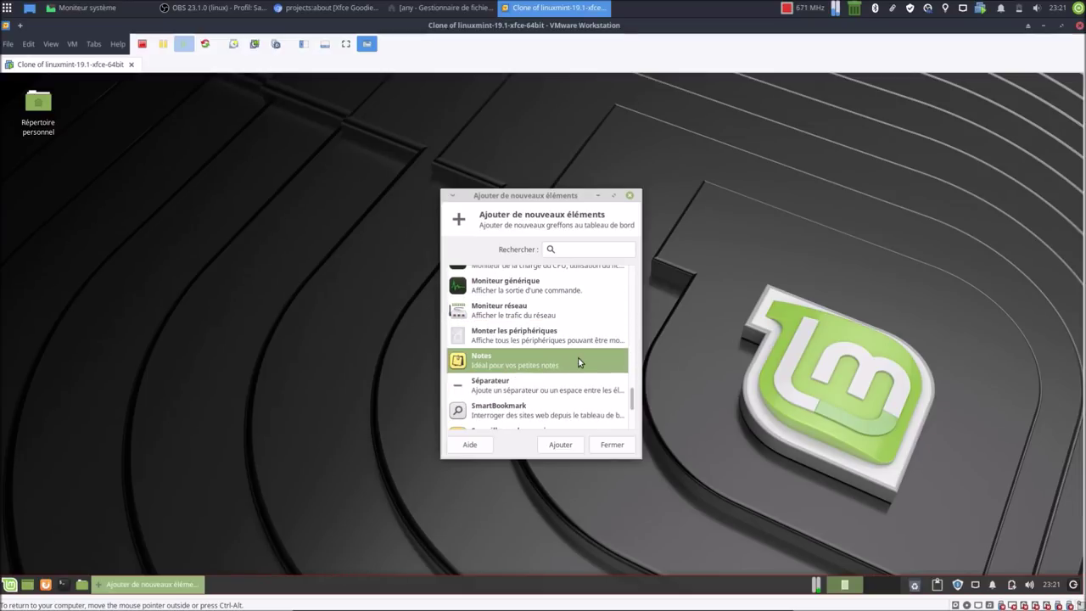
Step: Enlarge the new-items dialog and look over the last available plugins, including SmartBookmark and Wavelan
scroll(578, 363, down, 1)
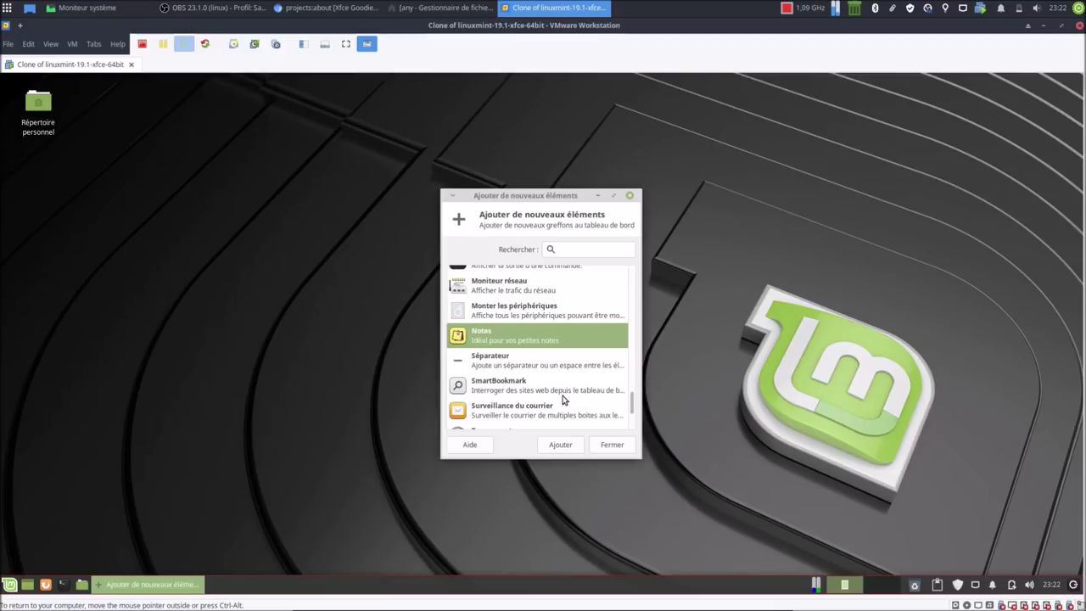
scroll(564, 399, down, 2)
drag(640, 459, 747, 526)
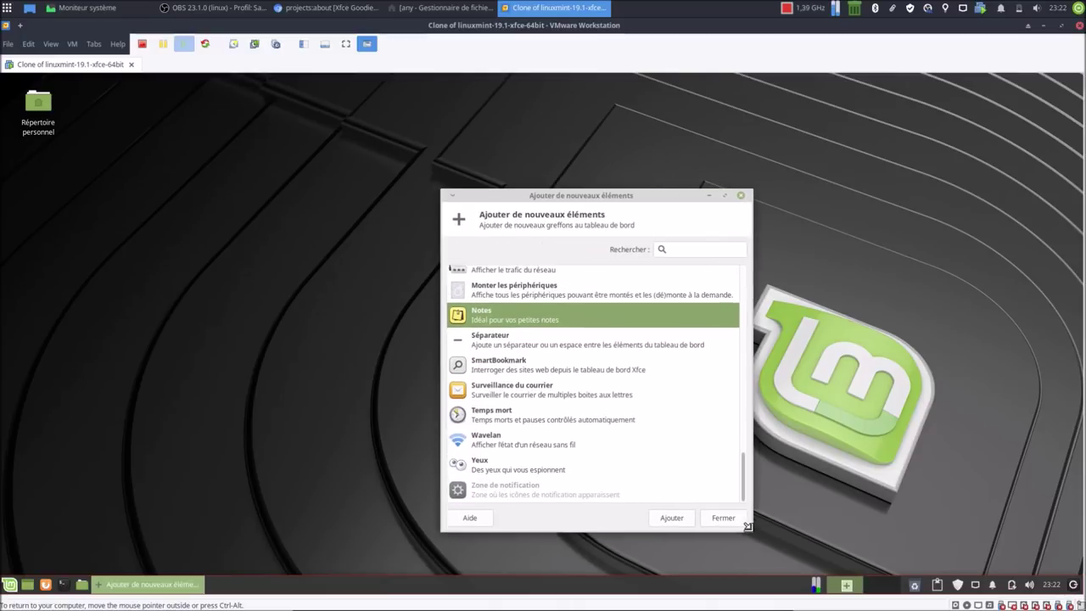
click(518, 373)
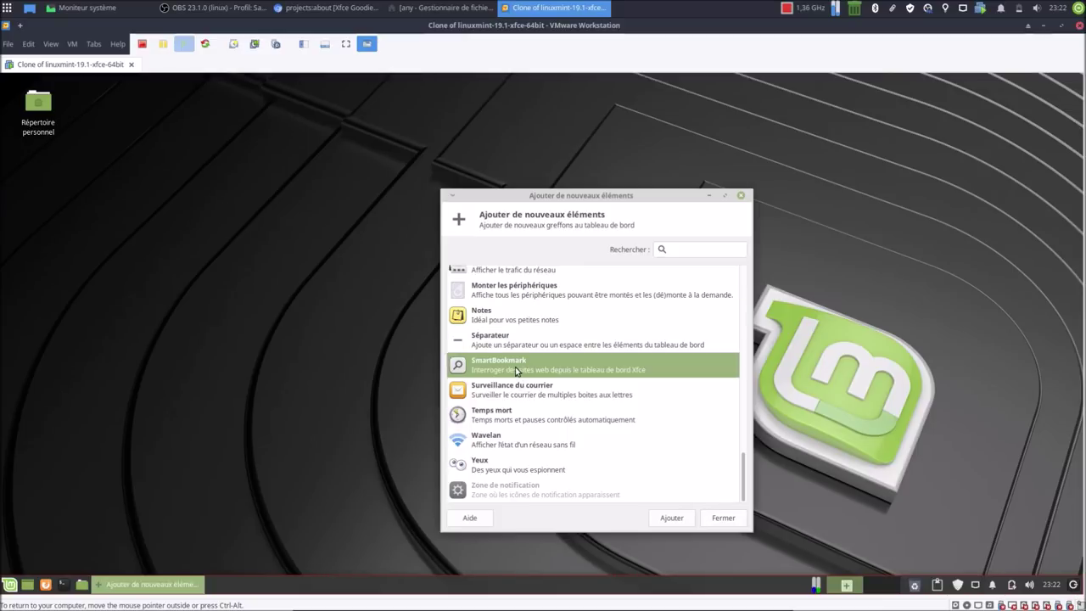
click(502, 440)
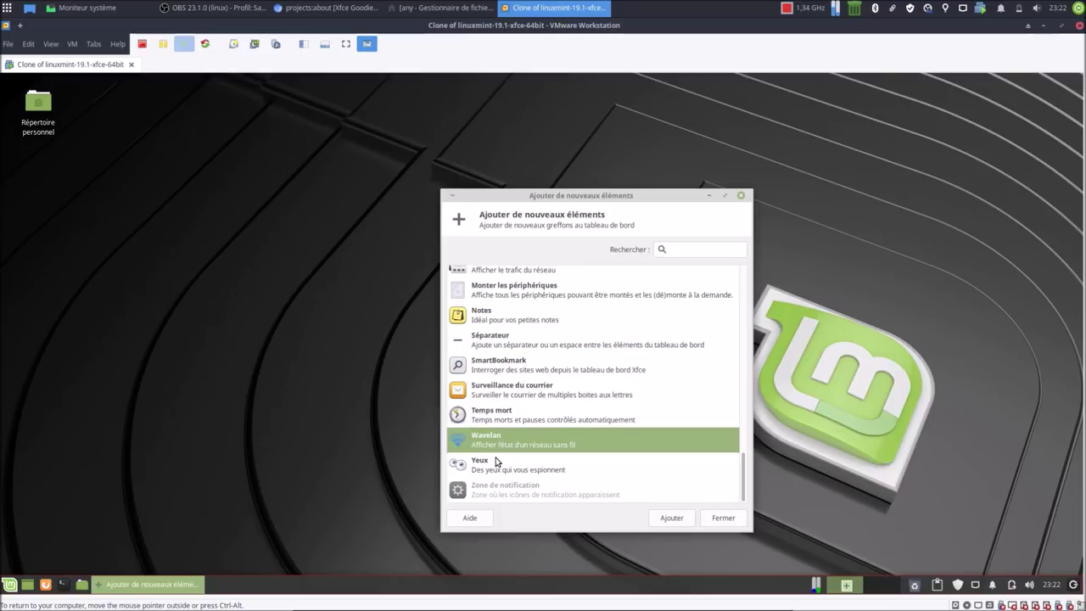
Step: Add the free disk space plugin (Contrôle l'espace disque libre) and the disk performance plugin (Contrôleur de performance de disque) to the panel
scroll(501, 471, up, 15)
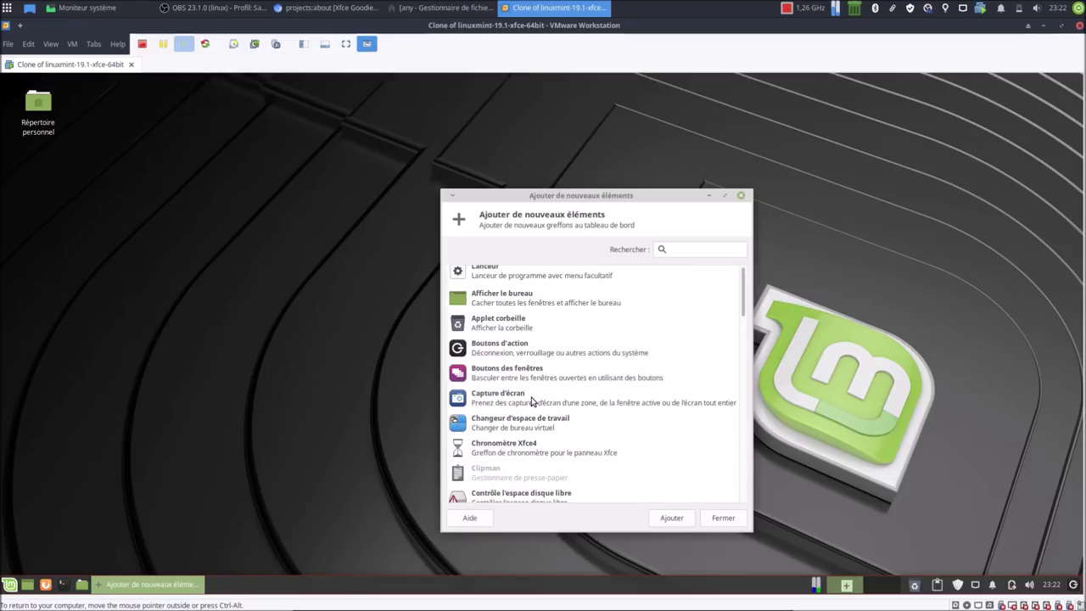
scroll(550, 346, down, 3)
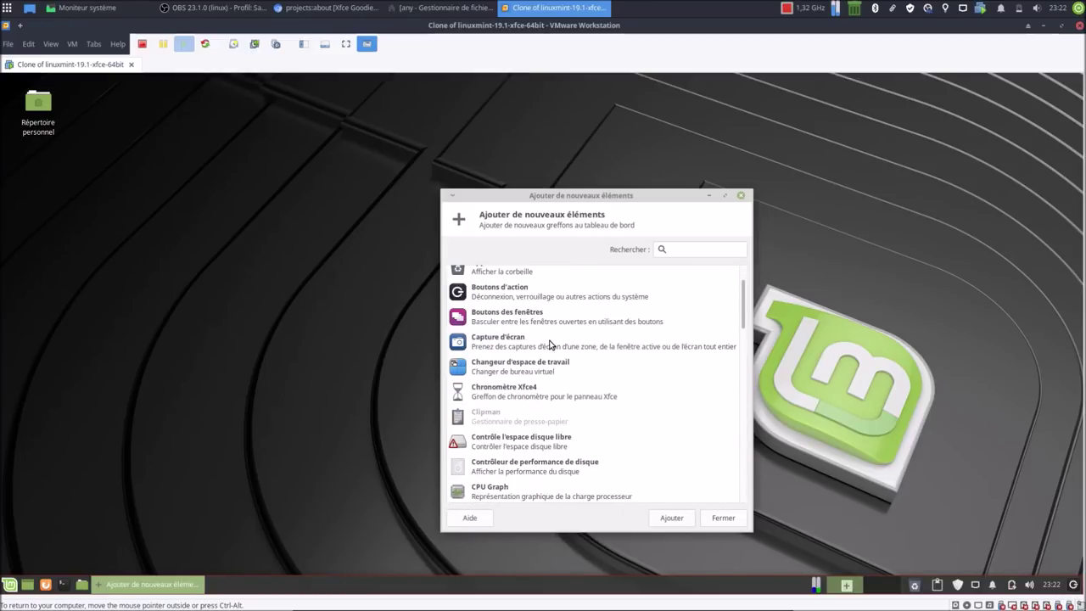
scroll(550, 344, down, 1)
click(515, 378)
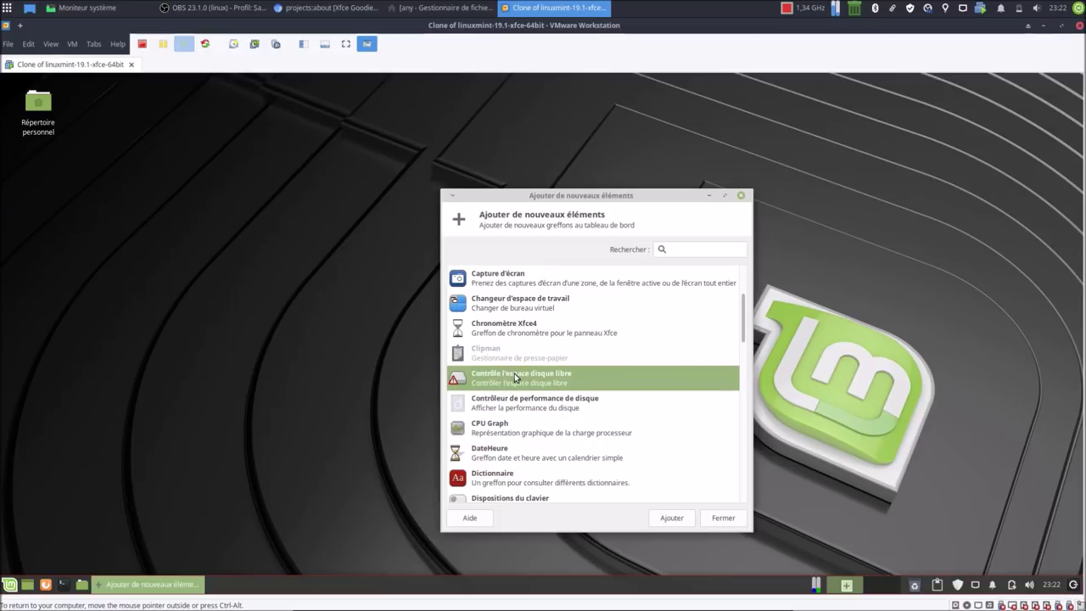
click(681, 520)
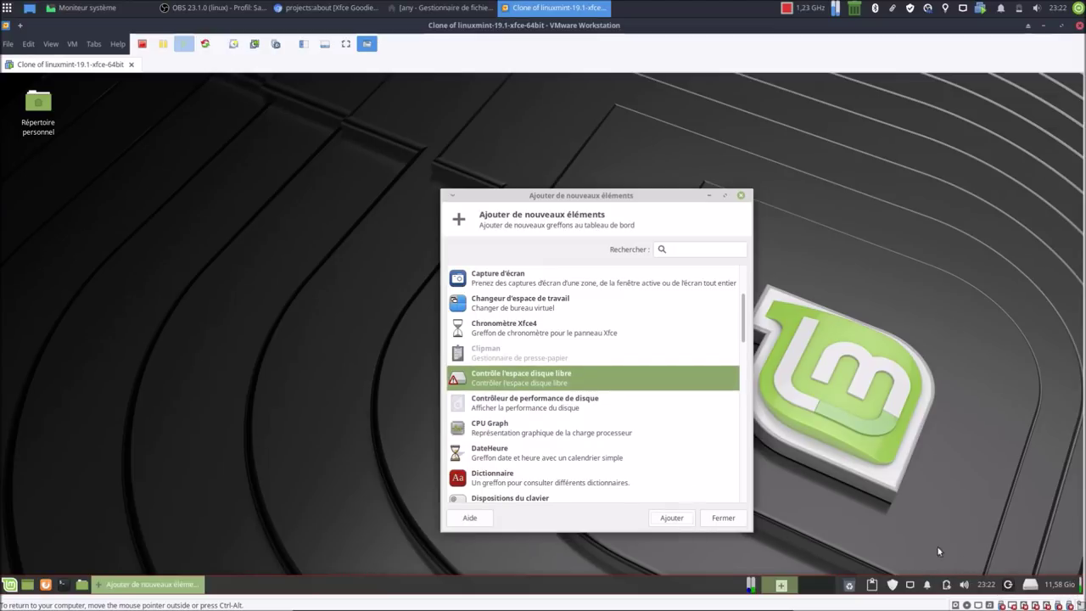
click(510, 407)
click(671, 517)
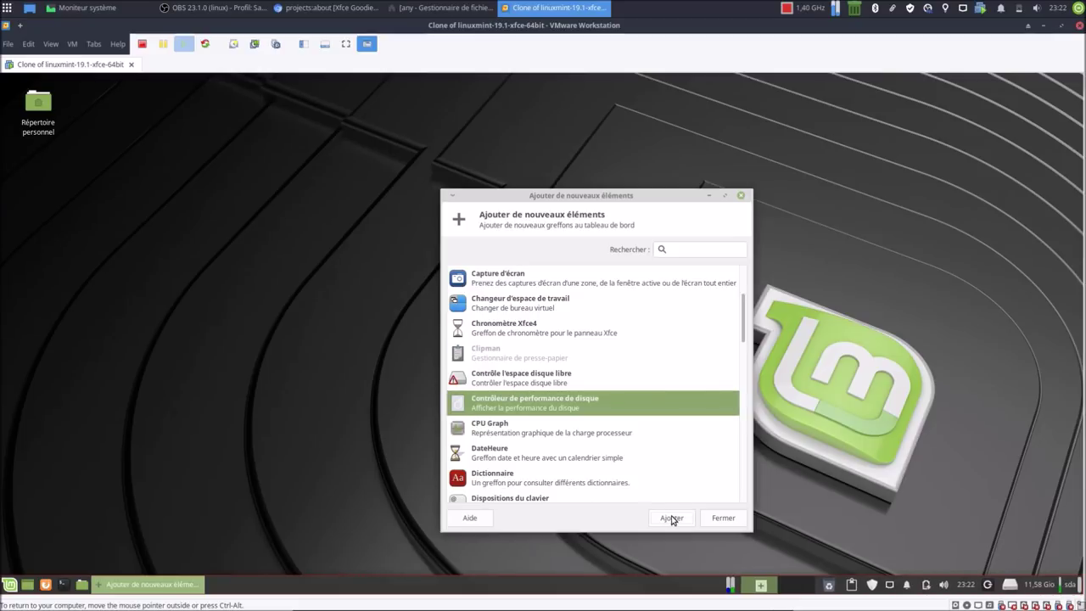
Step: Add the CPU Graph and sensor (Greffon Capteur) plugins to the panel
click(520, 434)
click(658, 519)
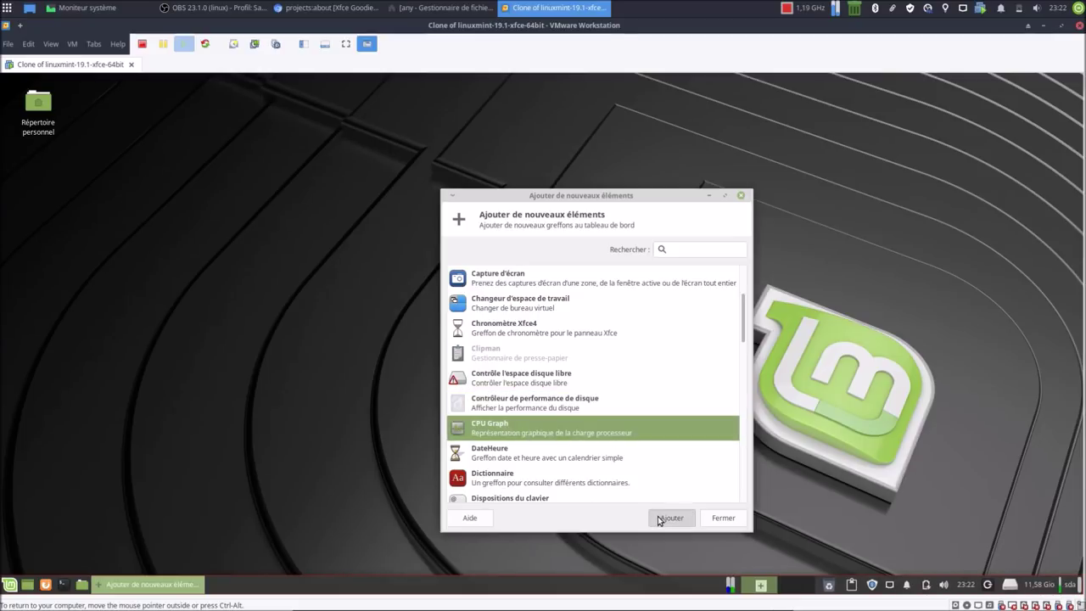
scroll(548, 418, down, 2)
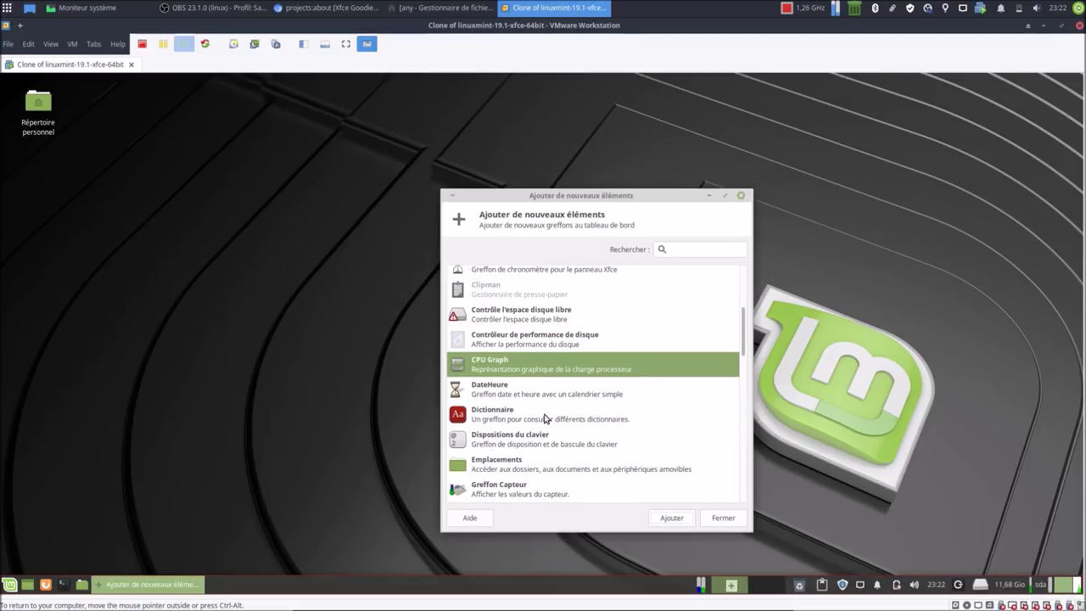
scroll(544, 420, down, 1)
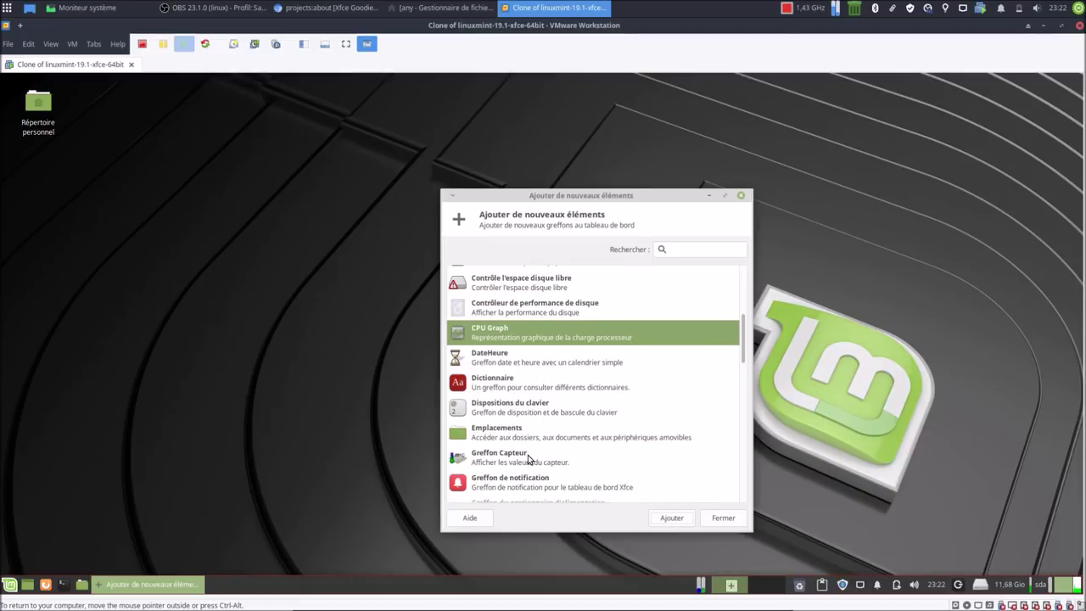
click(531, 458)
click(687, 519)
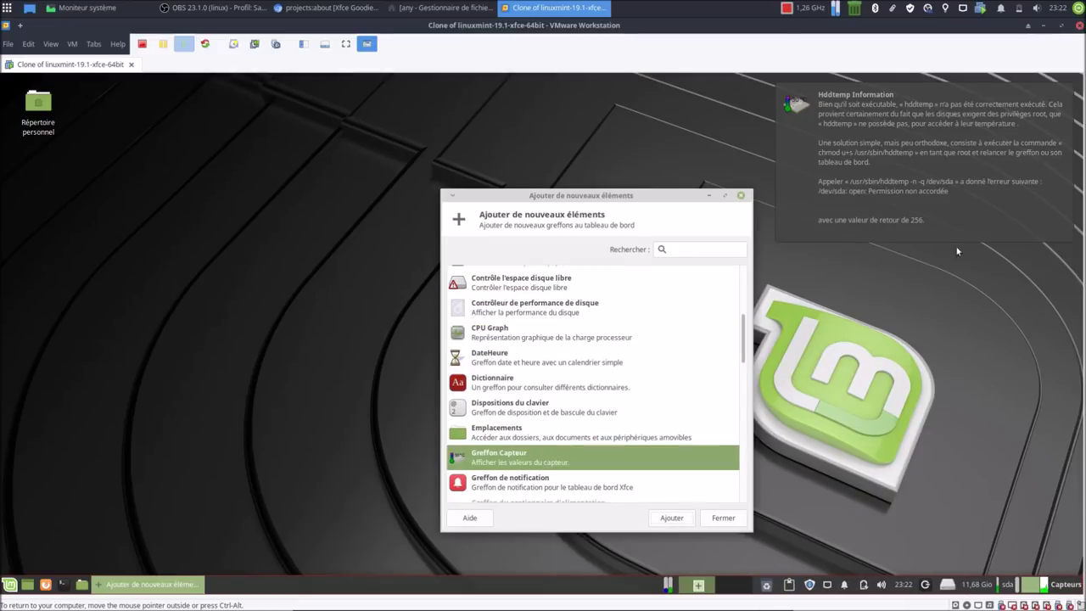
Step: Add the battery monitor (Moniteur de batterie) plugin to the panel
scroll(550, 449, down, 4)
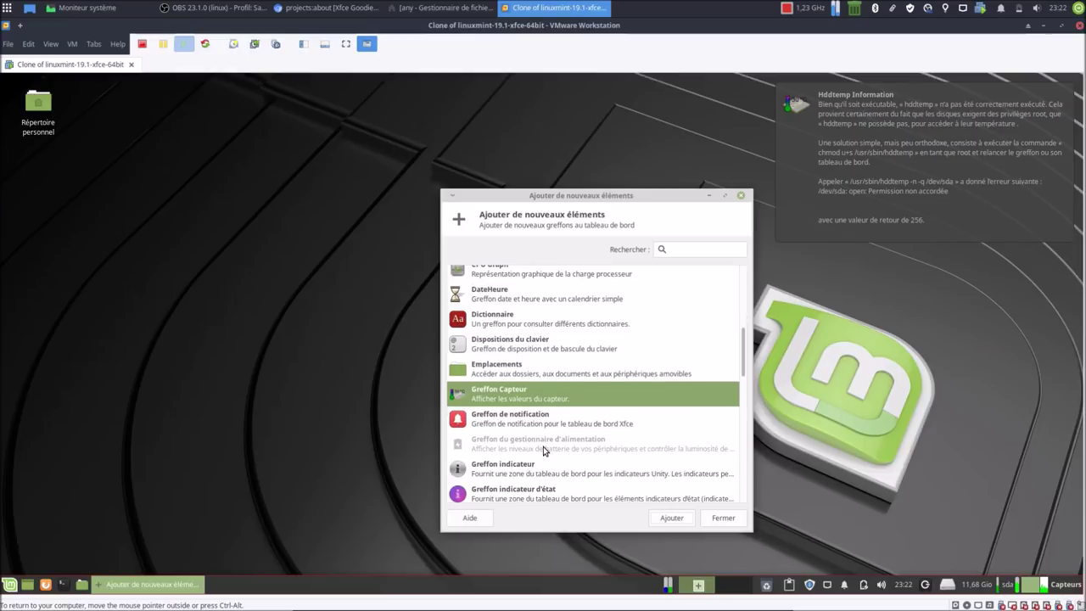
scroll(544, 452, down, 5)
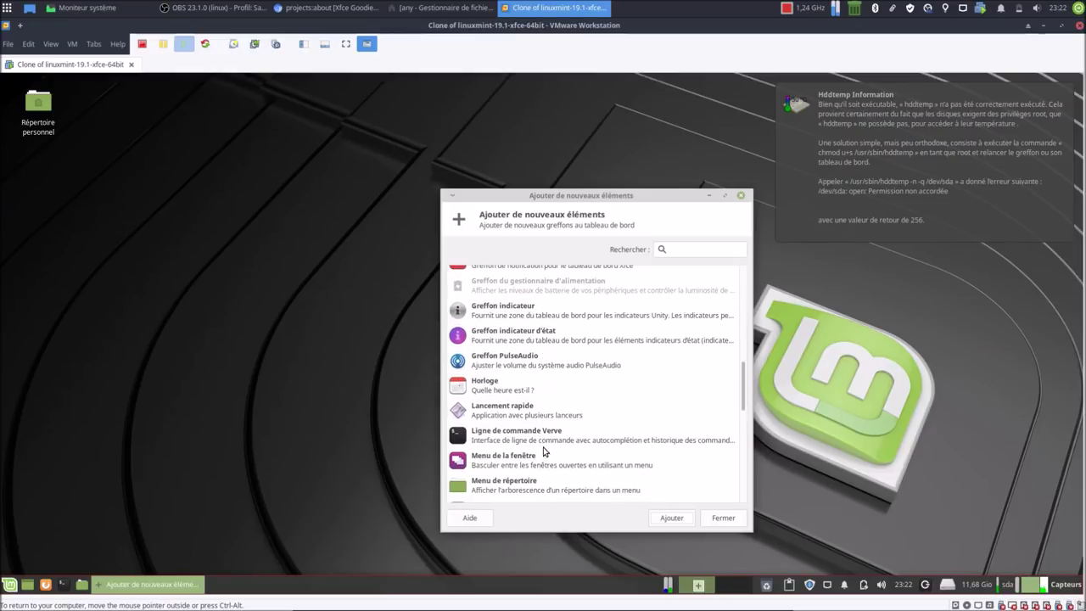
scroll(544, 452, down, 1)
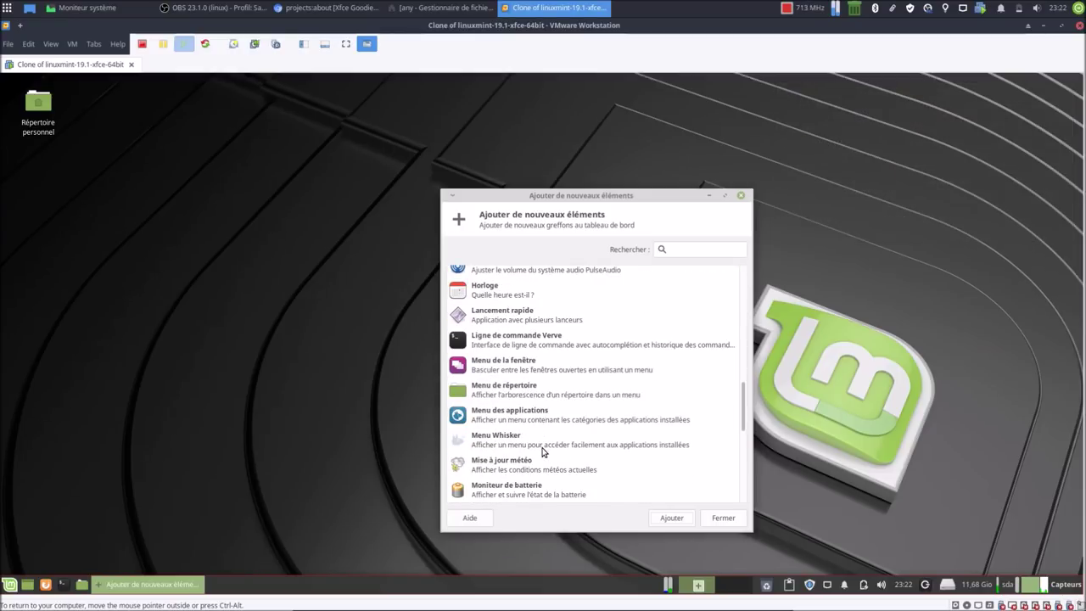
scroll(544, 452, down, 1)
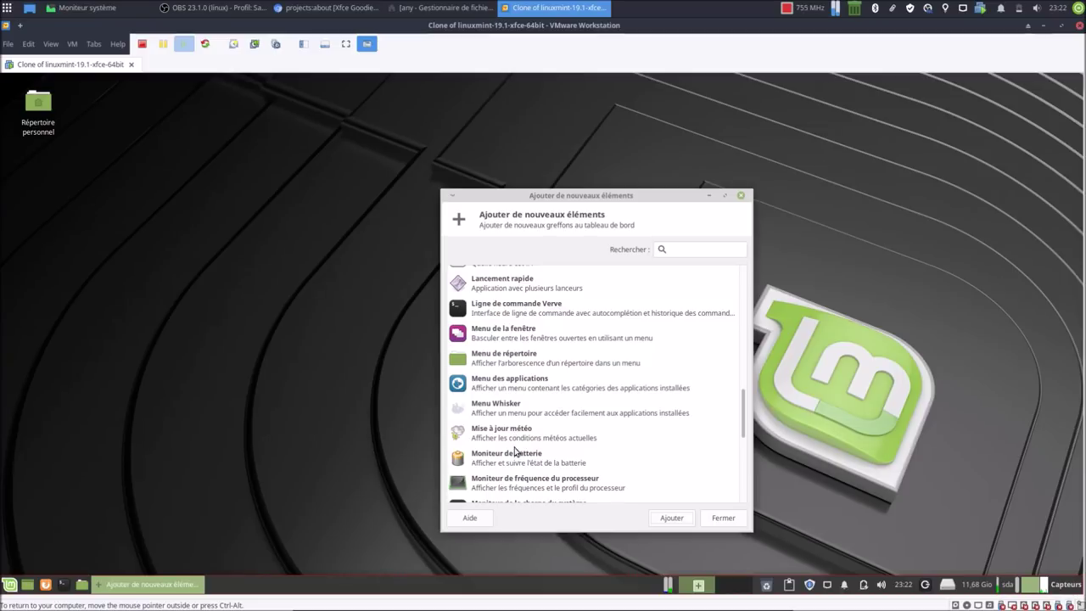
click(558, 465)
click(662, 517)
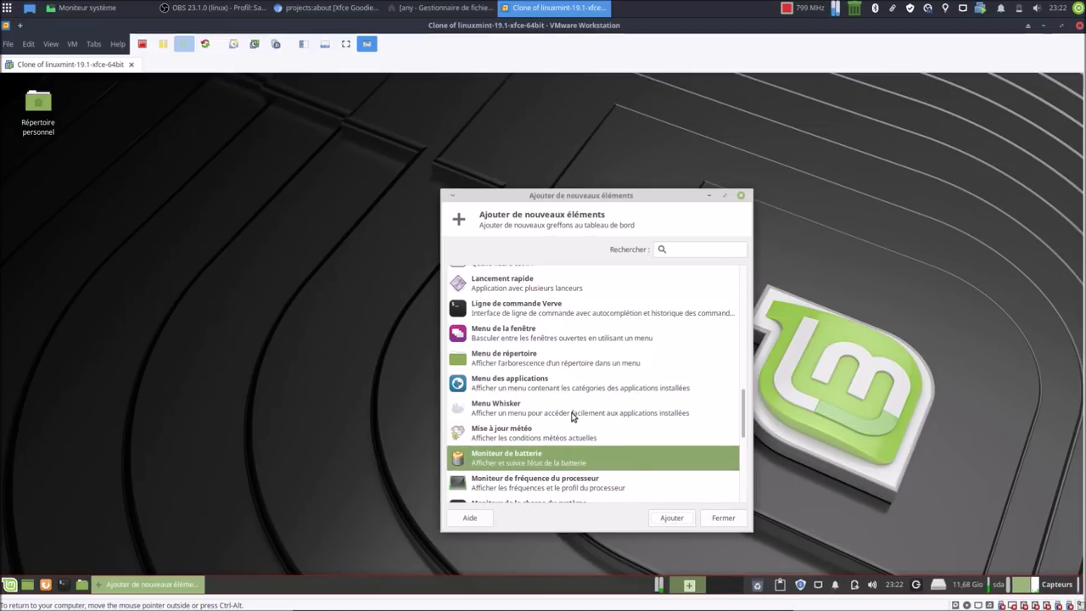
Step: Add the generic monitor (Moniteur générique) and network monitor (Moniteur réseau) plugins to the panel
scroll(571, 415, down, 1)
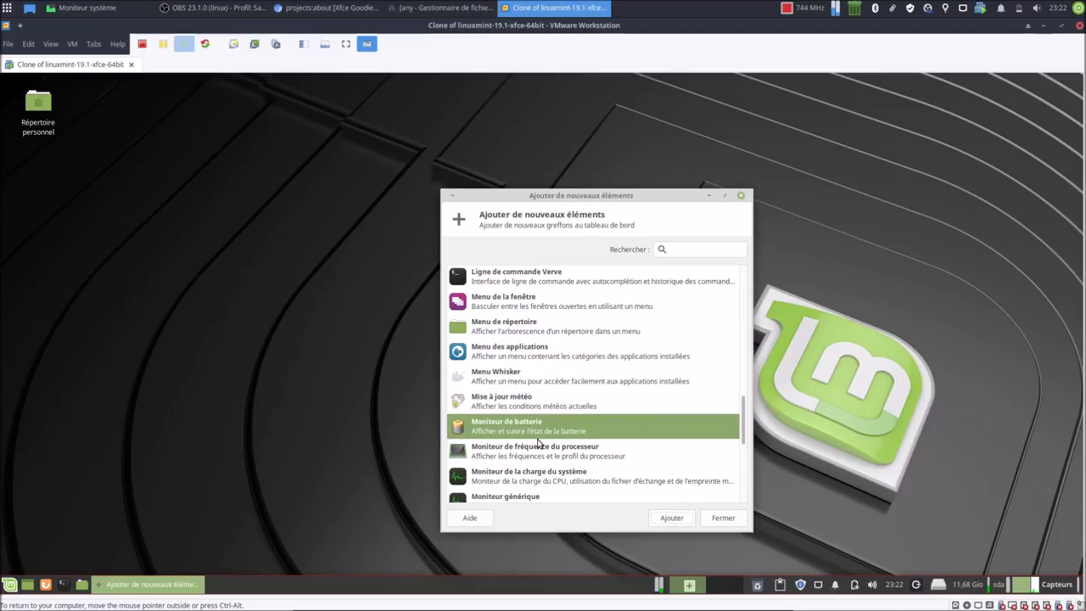
scroll(538, 442, down, 1)
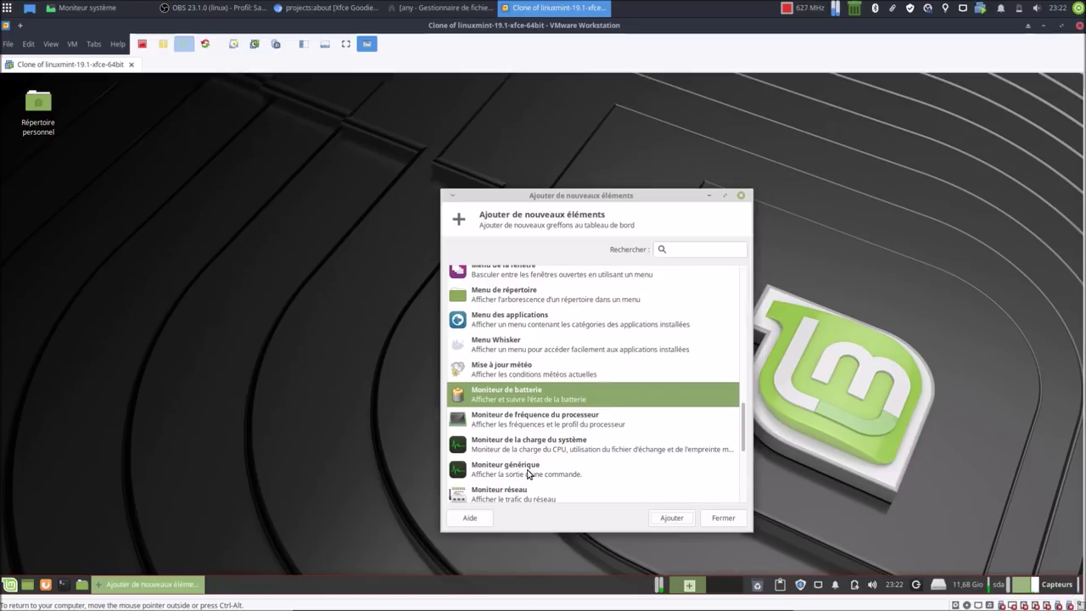
click(526, 471)
click(666, 517)
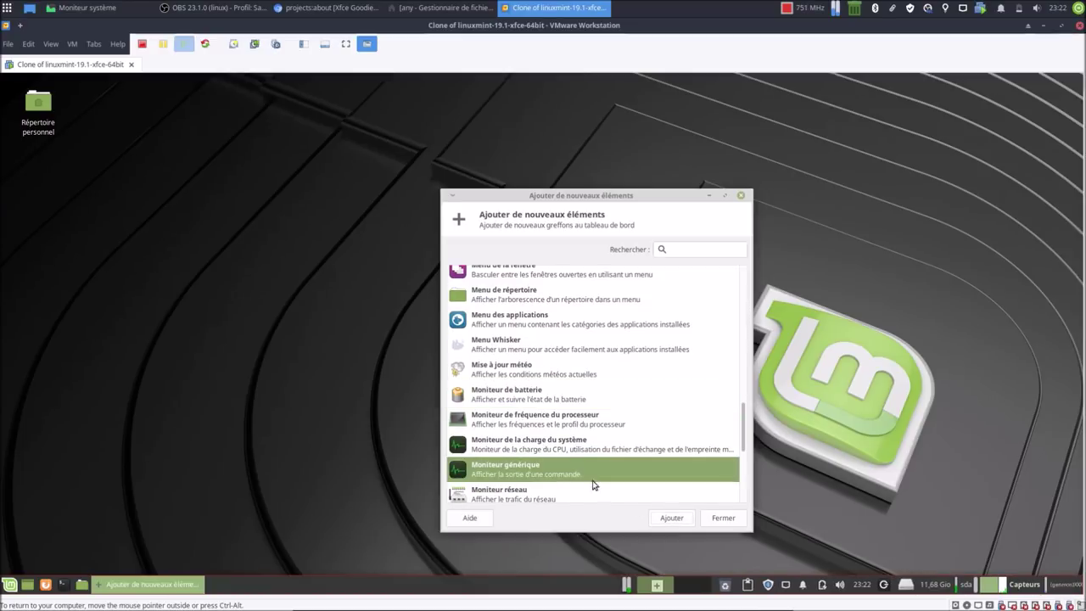
scroll(587, 462, down, 1)
click(565, 470)
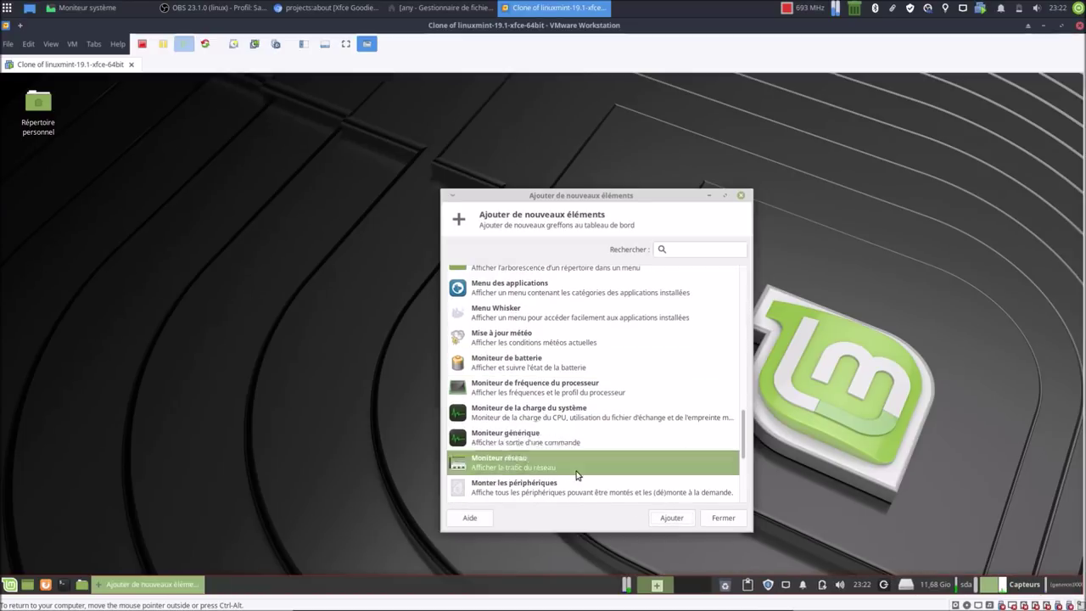
click(679, 517)
Step: Add the device mounting (Monter les périphériques) and Notes plugins to the panel, dismissing the empty note window
scroll(571, 427, down, 1)
click(534, 457)
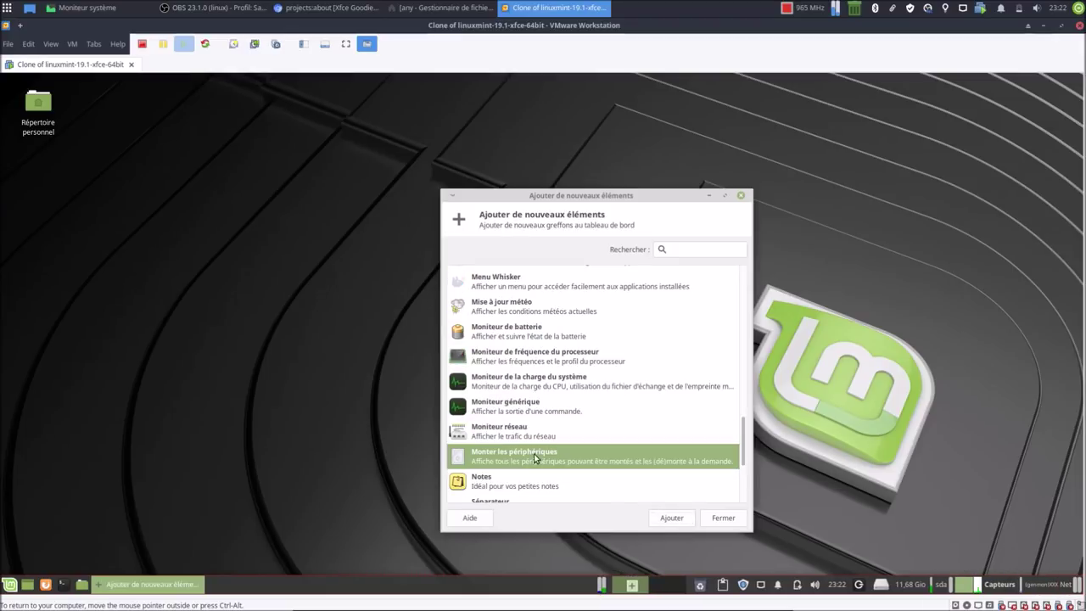
click(672, 518)
scroll(575, 427, down, 2)
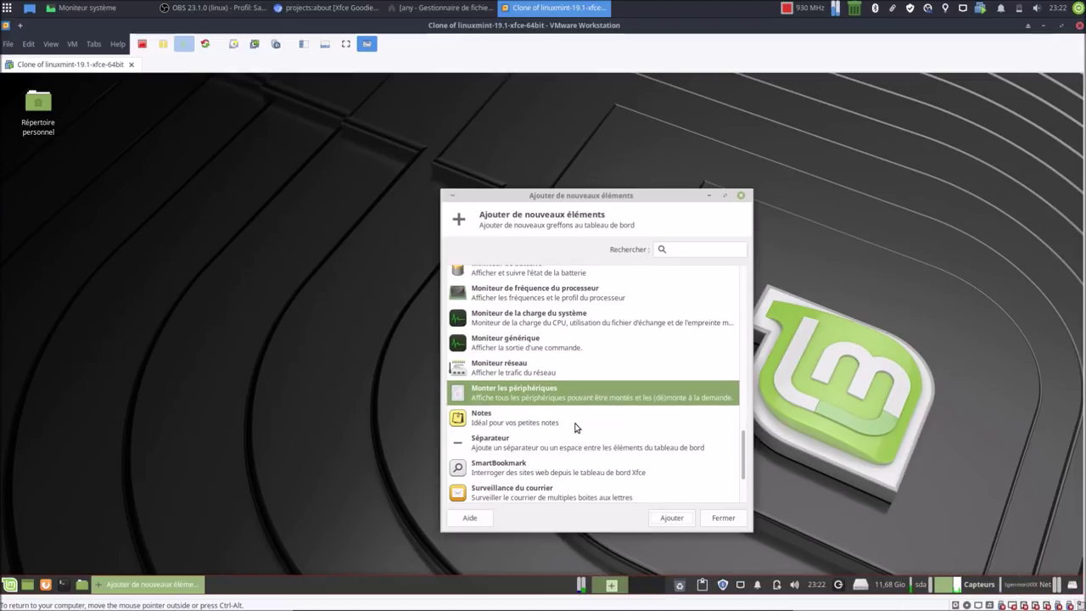
click(532, 424)
click(666, 518)
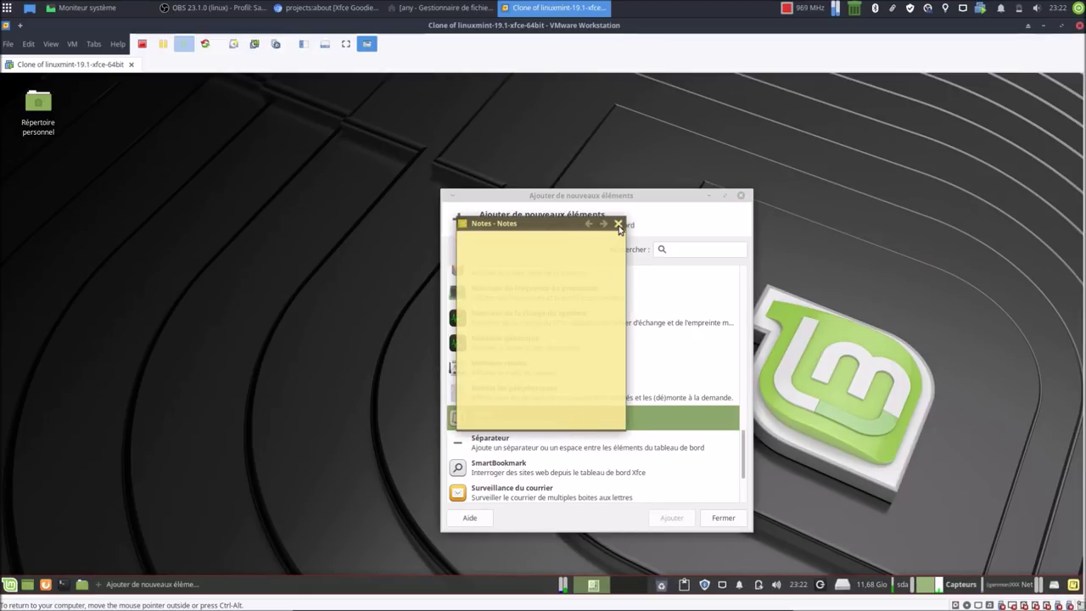
click(619, 225)
Step: Add the SmartBookmark and Wavelan plugins to the panel, and close the new-items dialog
click(507, 466)
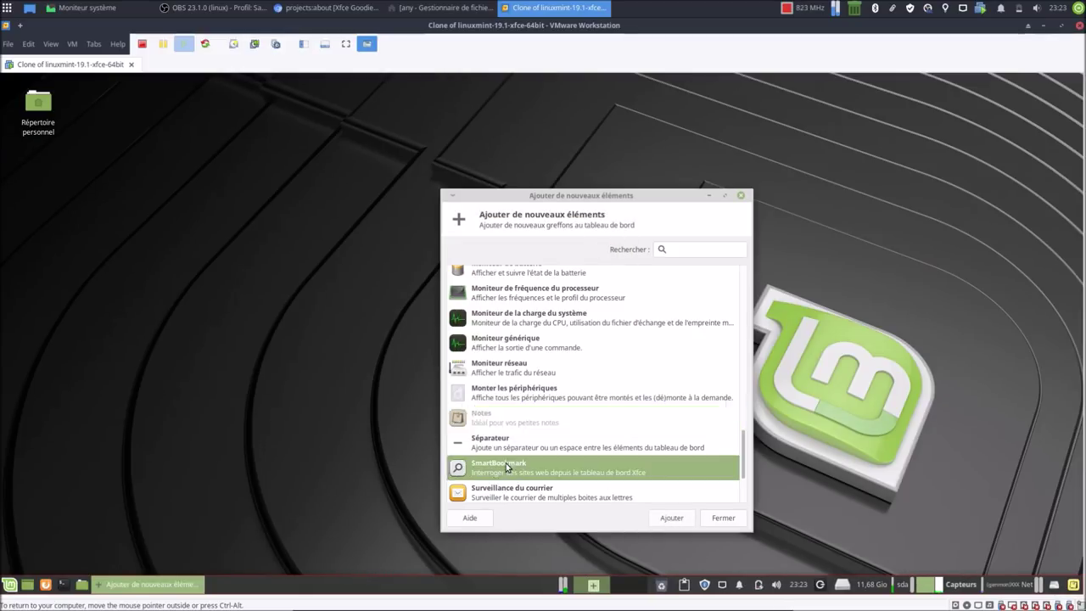
click(667, 518)
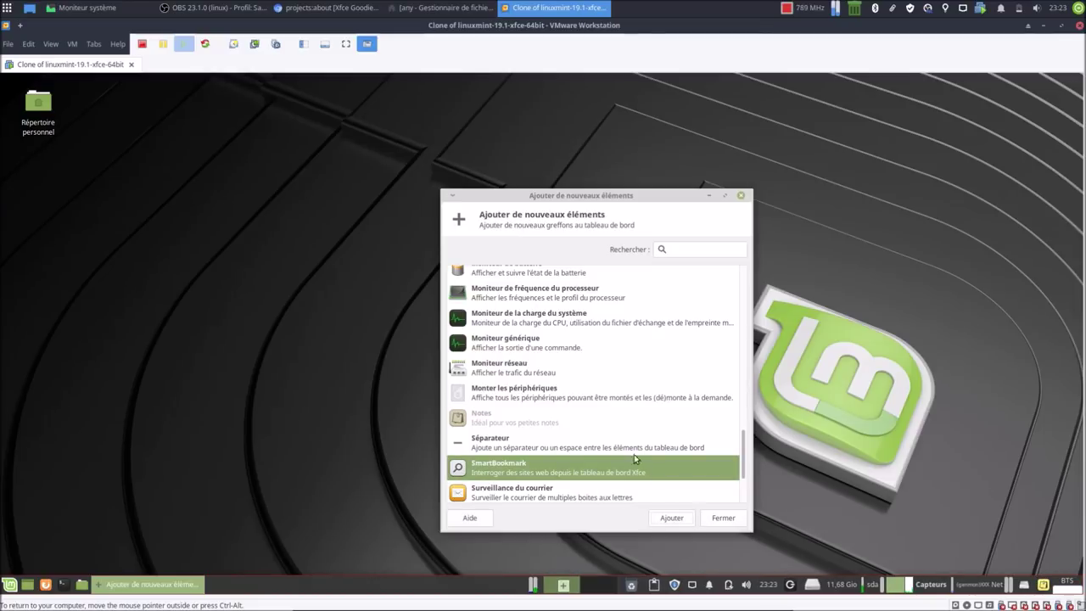
scroll(561, 397, down, 3)
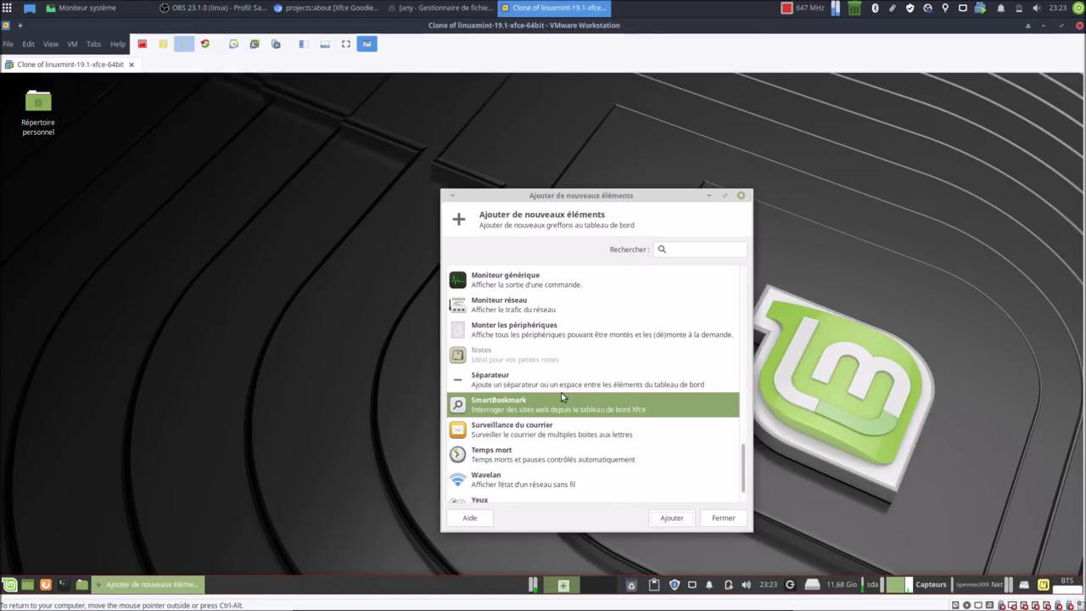
click(501, 450)
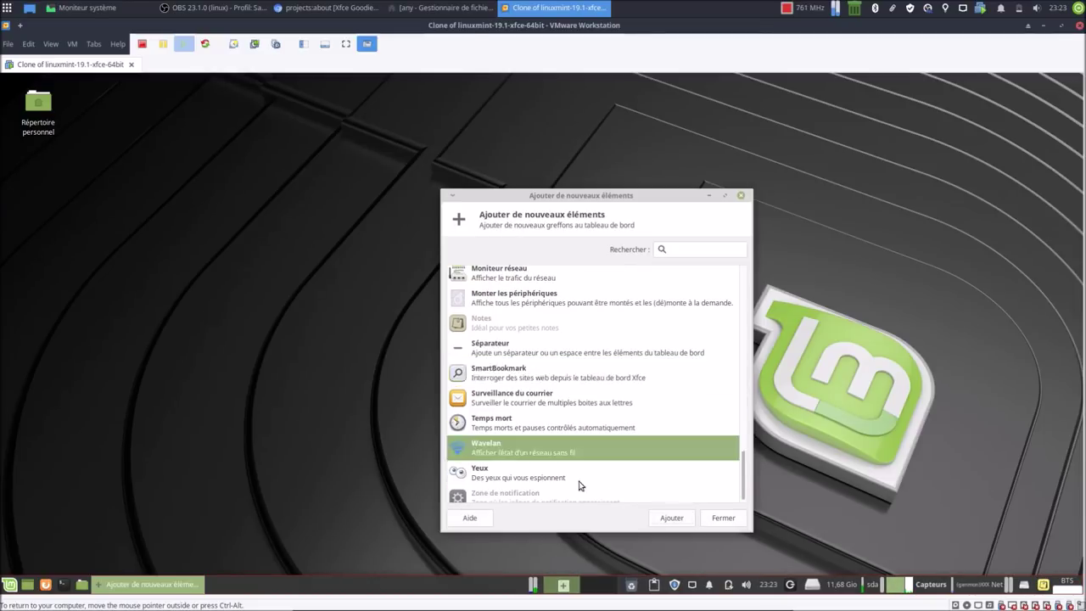
click(670, 519)
scroll(576, 458, down, 1)
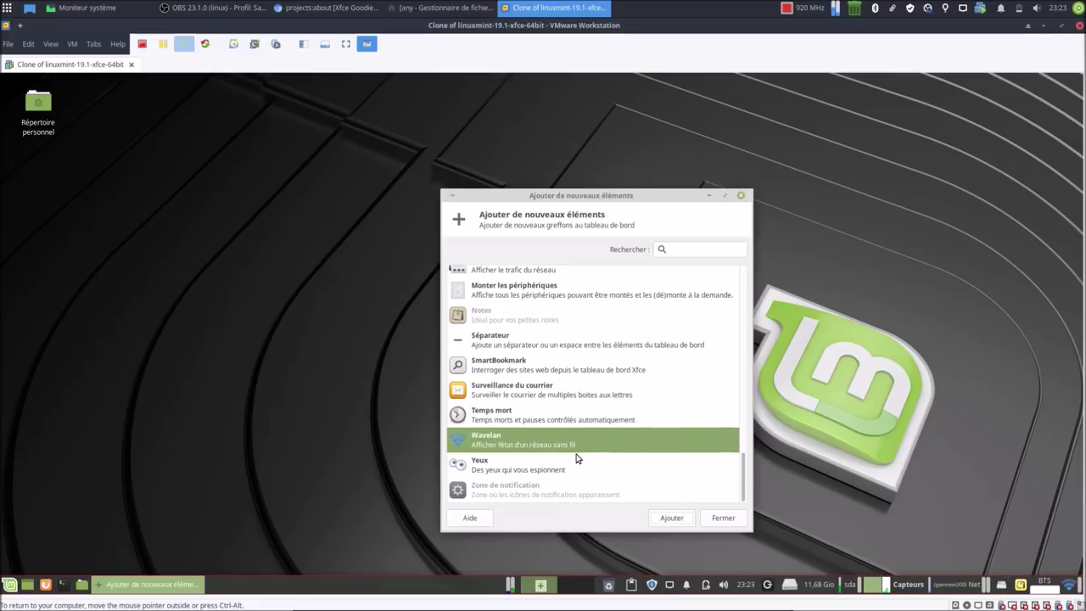
click(722, 518)
Step: Open the panel preferences and bring up the end of the list of panel items
right_click(465, 588)
mouse_move(536, 578)
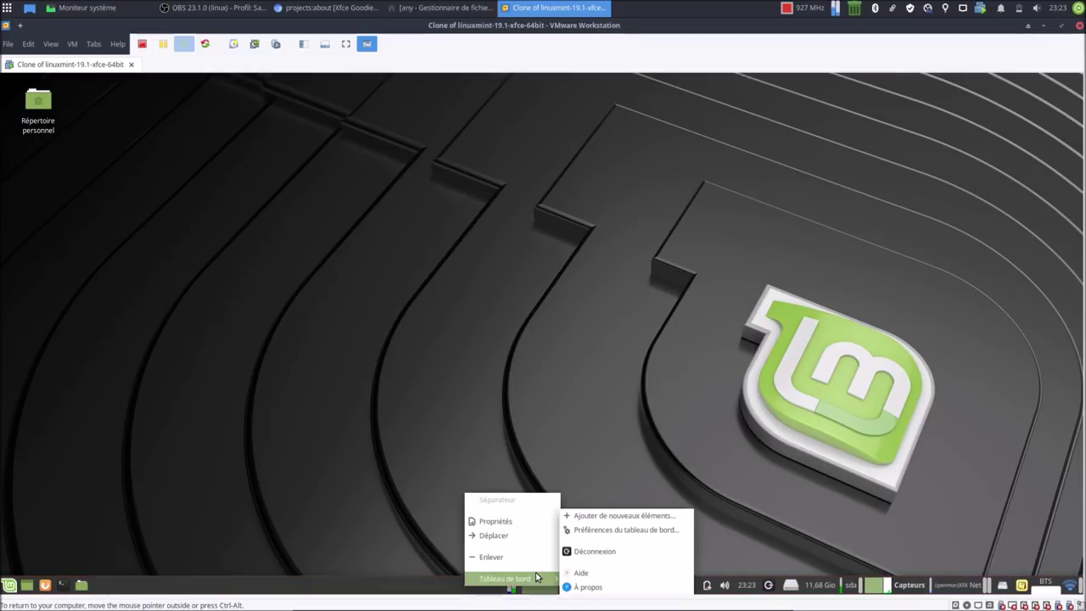
click(627, 529)
click(527, 265)
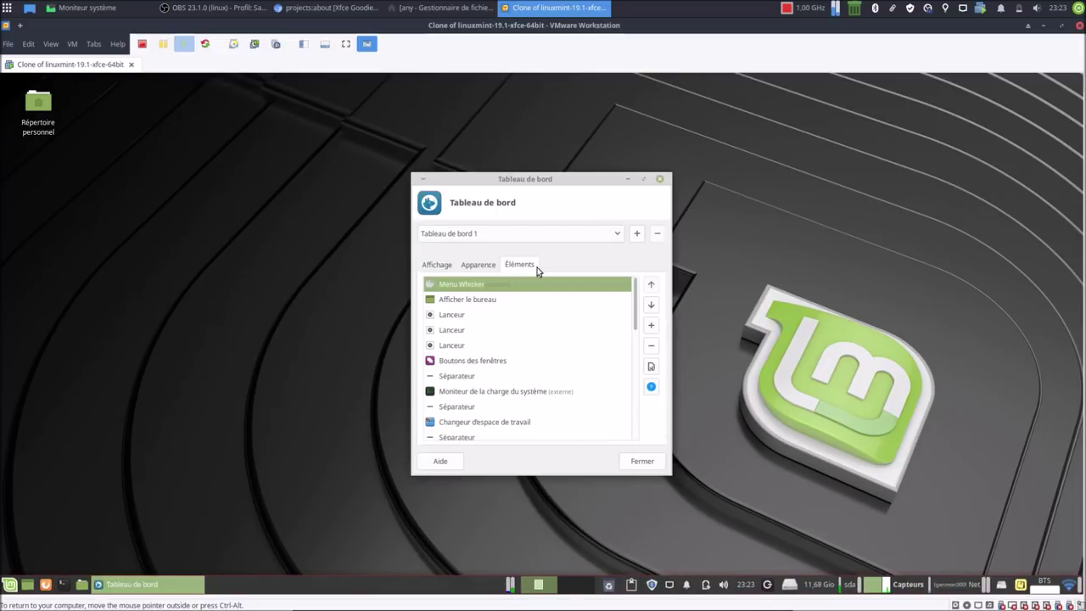
scroll(525, 384, down, 3)
scroll(520, 379, down, 4)
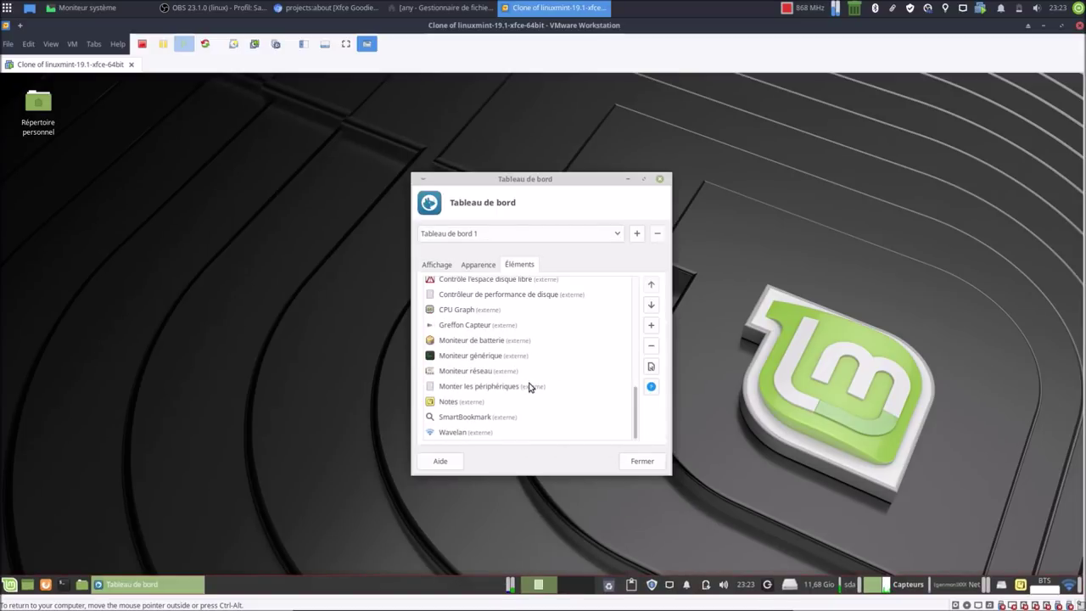
Step: Examine the Wavelan plugin's options and its available network interfaces, leaving the settings as they are
click(484, 434)
click(652, 367)
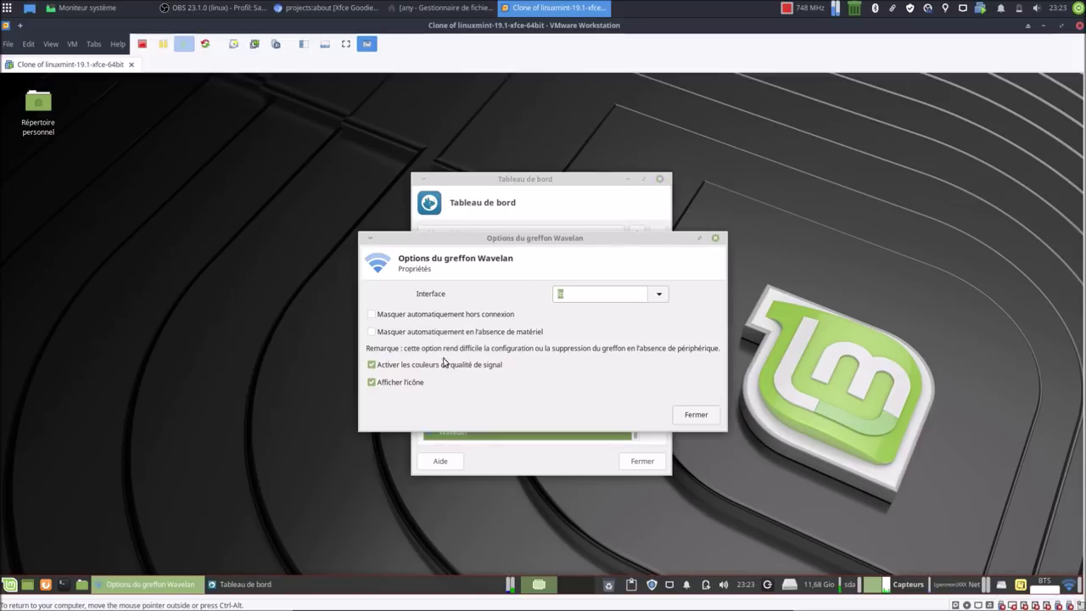
click(666, 293)
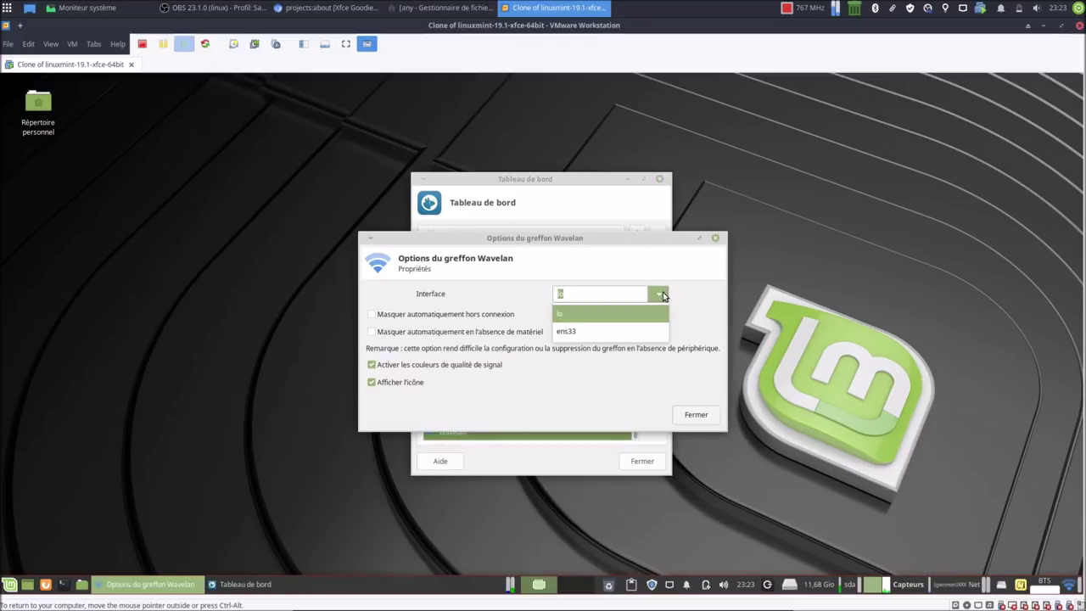
click(663, 295)
click(696, 414)
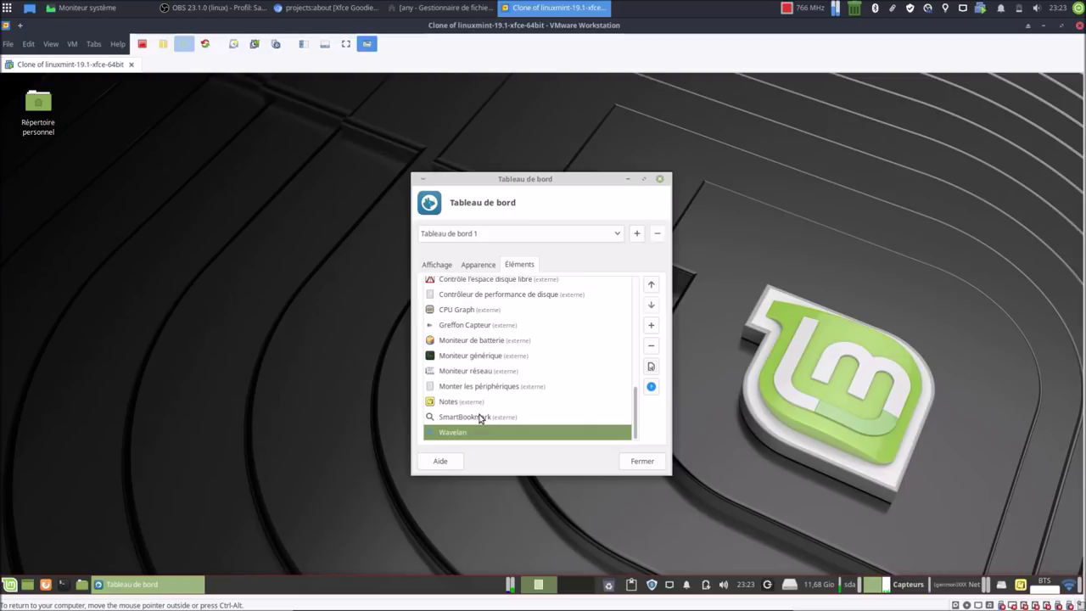
Step: Review the SmartBookmark and Notes plugins' settings, closing each dialog without making changes
click(479, 418)
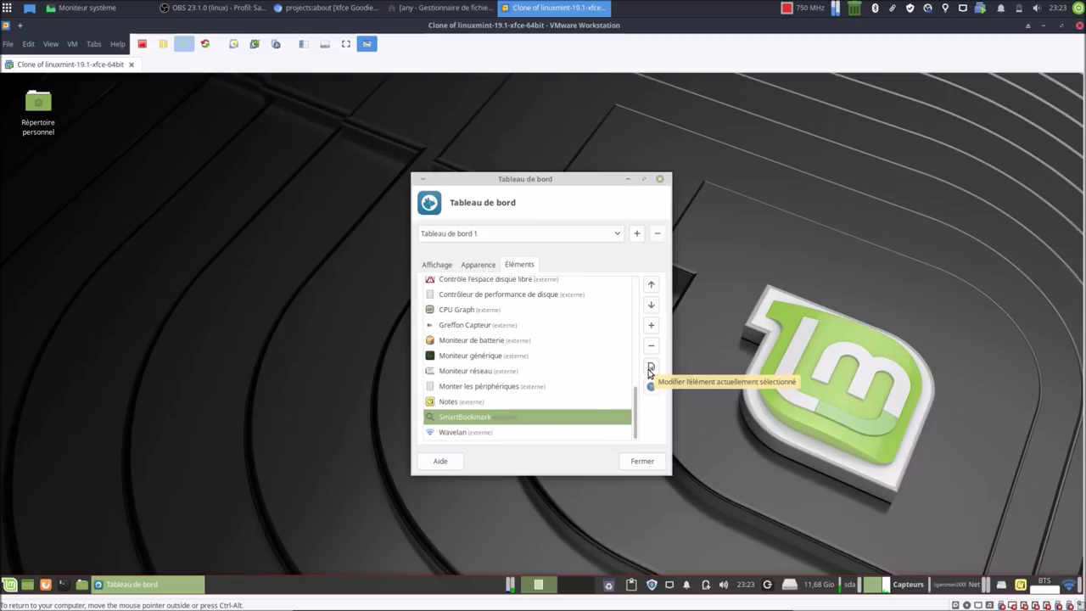
click(650, 367)
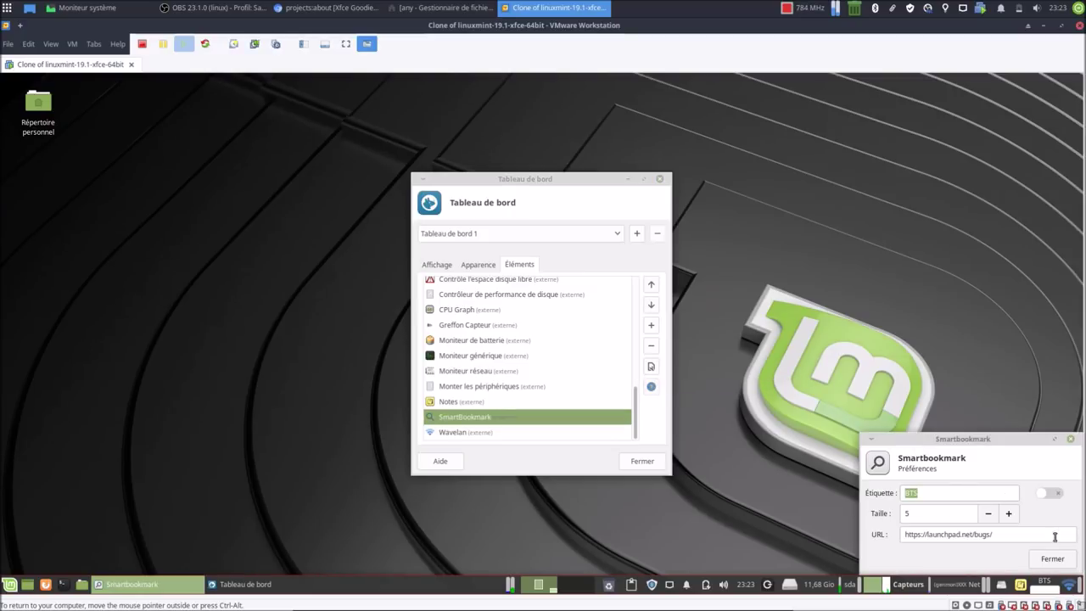
click(1052, 558)
click(546, 404)
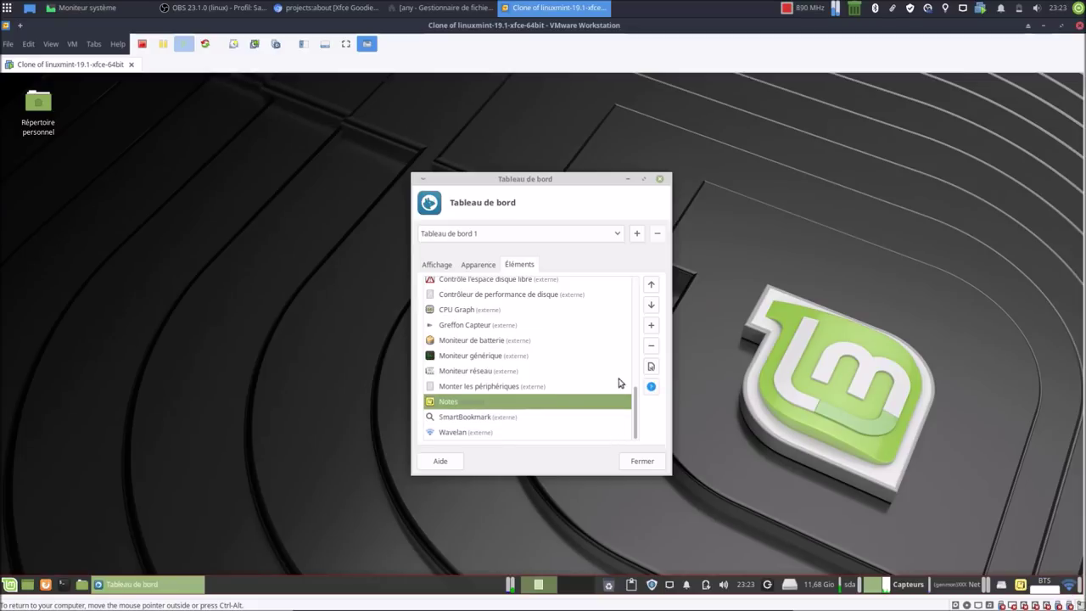
click(650, 368)
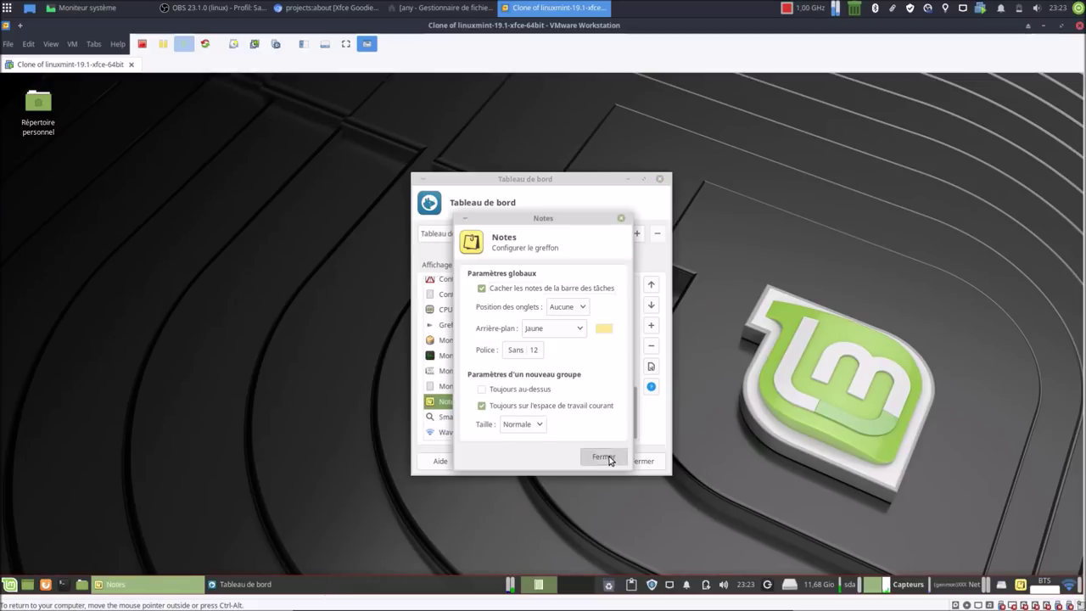
click(607, 459)
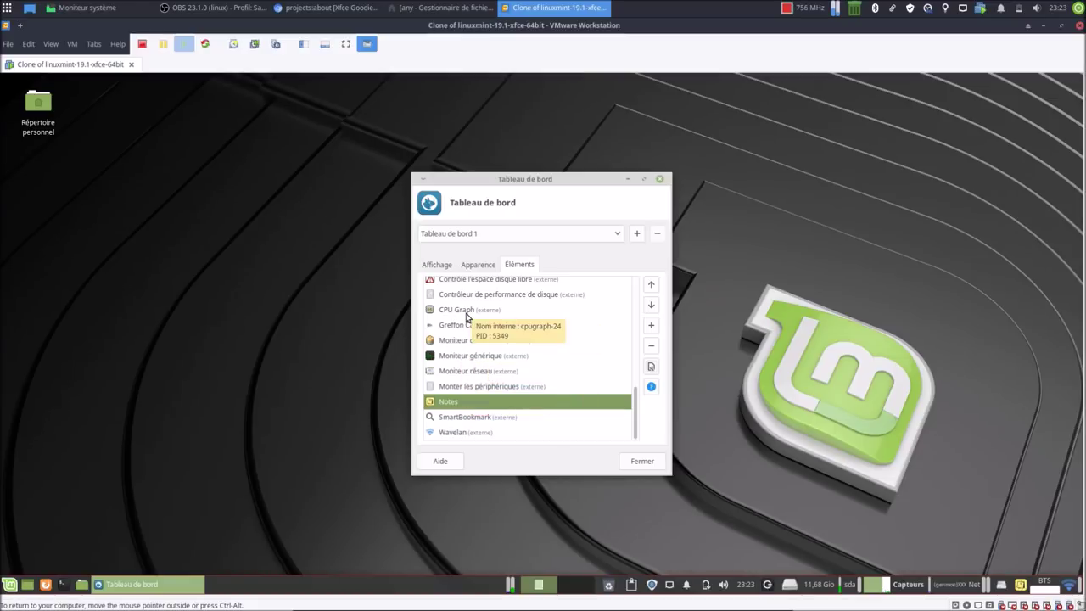
Step: Remove the Wavelan, SmartBookmark and Notes plugins from the panel
click(488, 433)
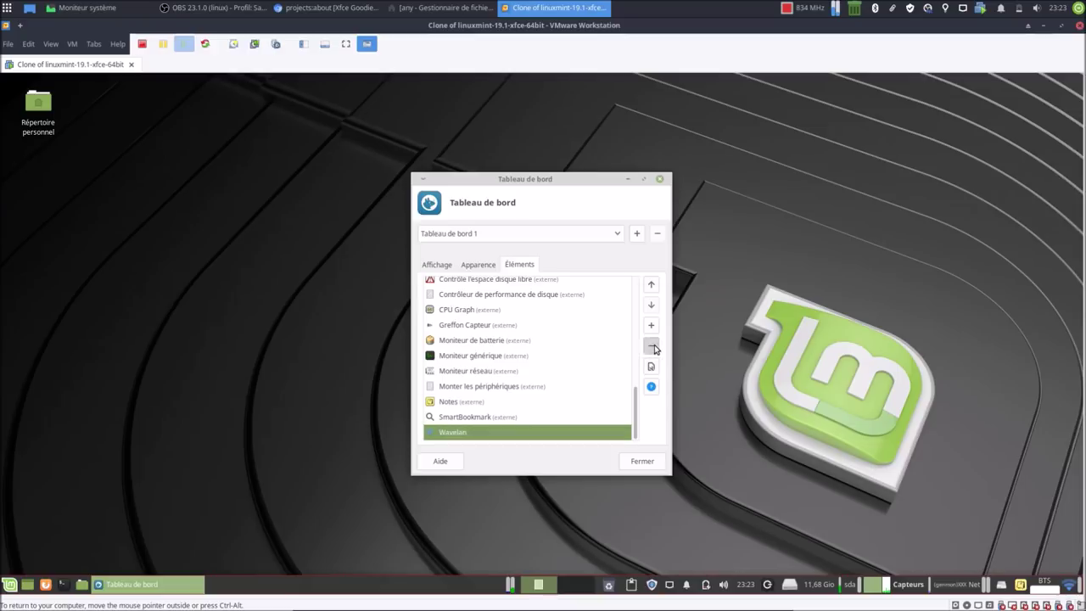
click(651, 346)
click(632, 370)
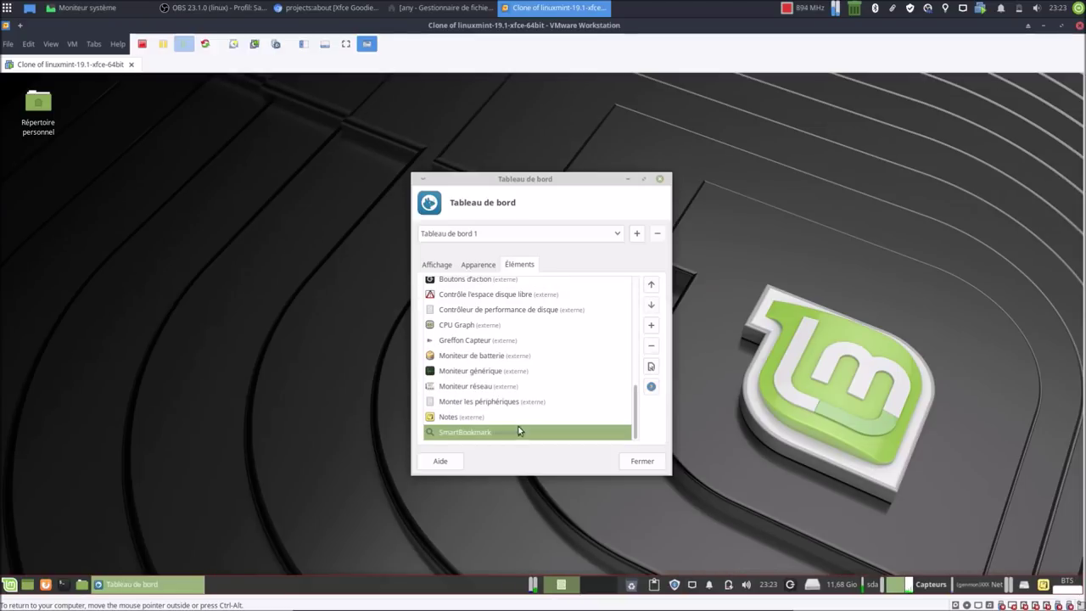
click(647, 348)
key(Return)
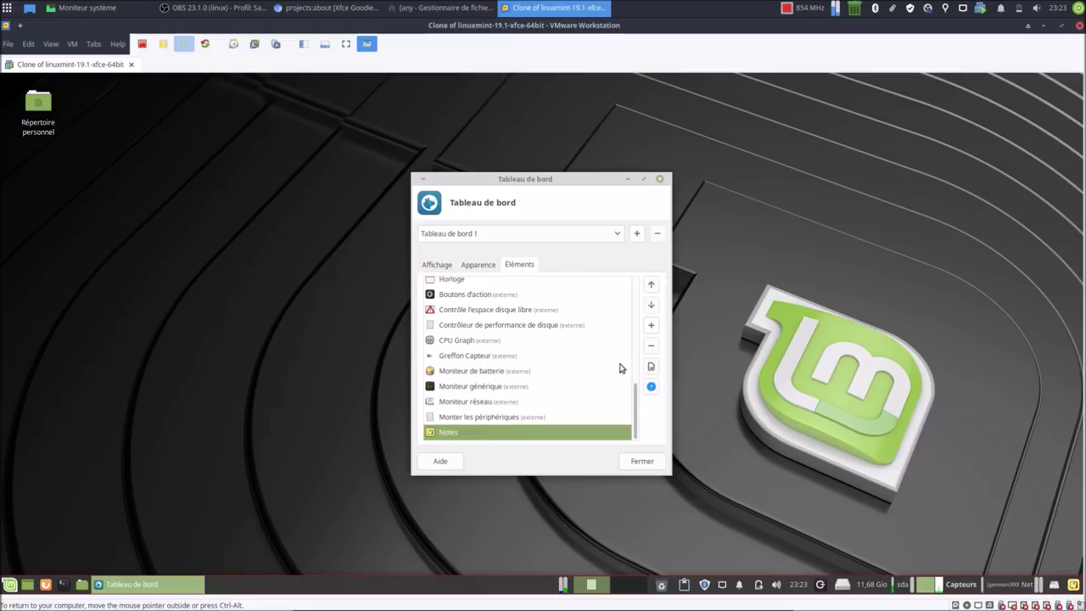
click(648, 348)
click(625, 370)
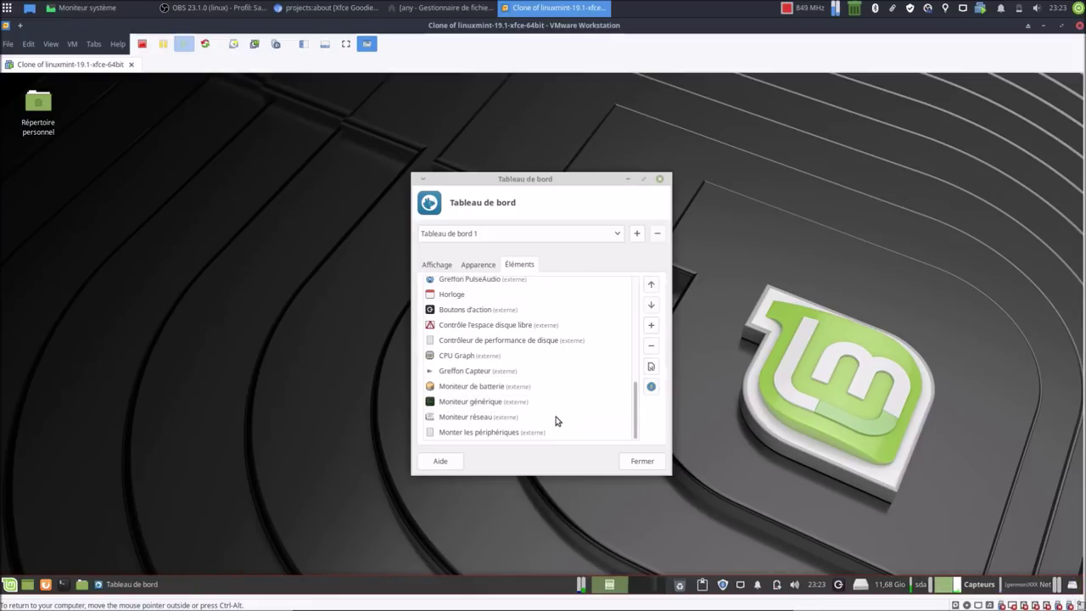
Step: Remove the device mounting (Monter les périphériques), network monitor (Moniteur réseau) and generic monitor (Moniteur générique) plugins from the panel
click(504, 434)
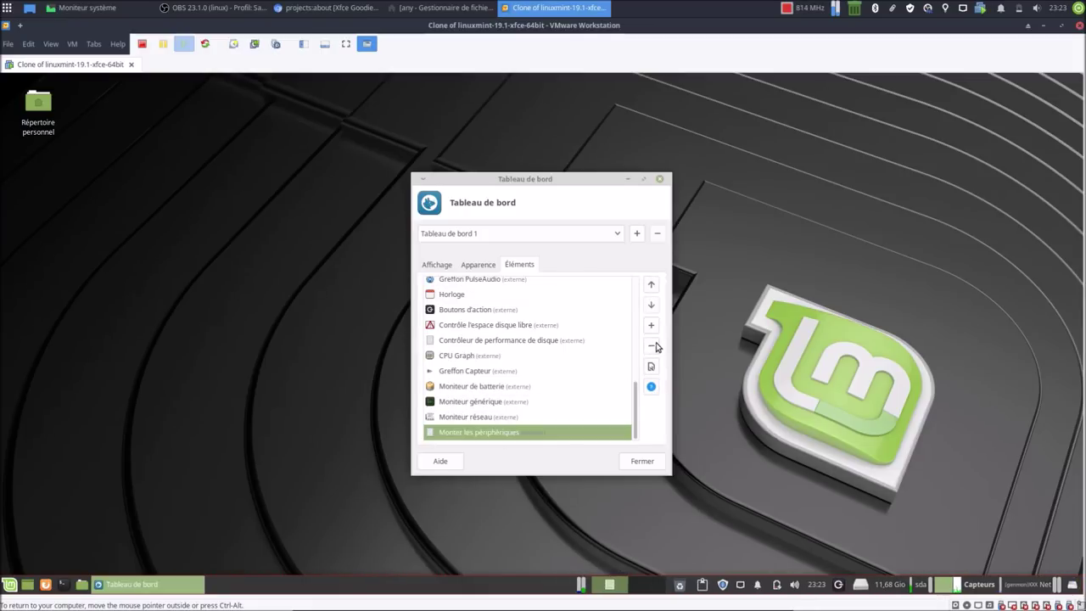
click(651, 347)
click(665, 368)
click(505, 432)
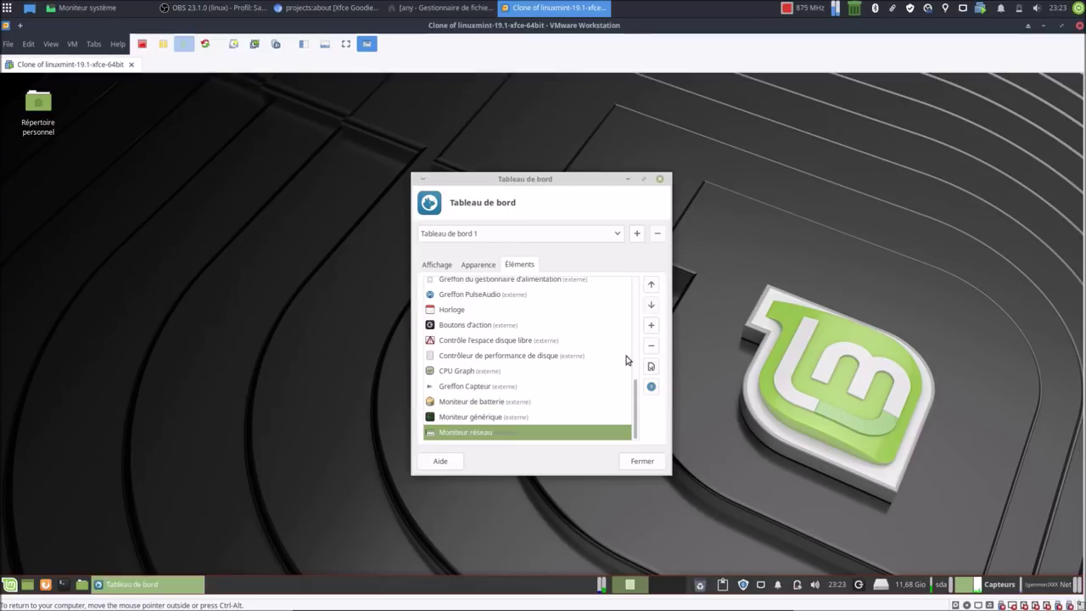
click(651, 347)
click(647, 369)
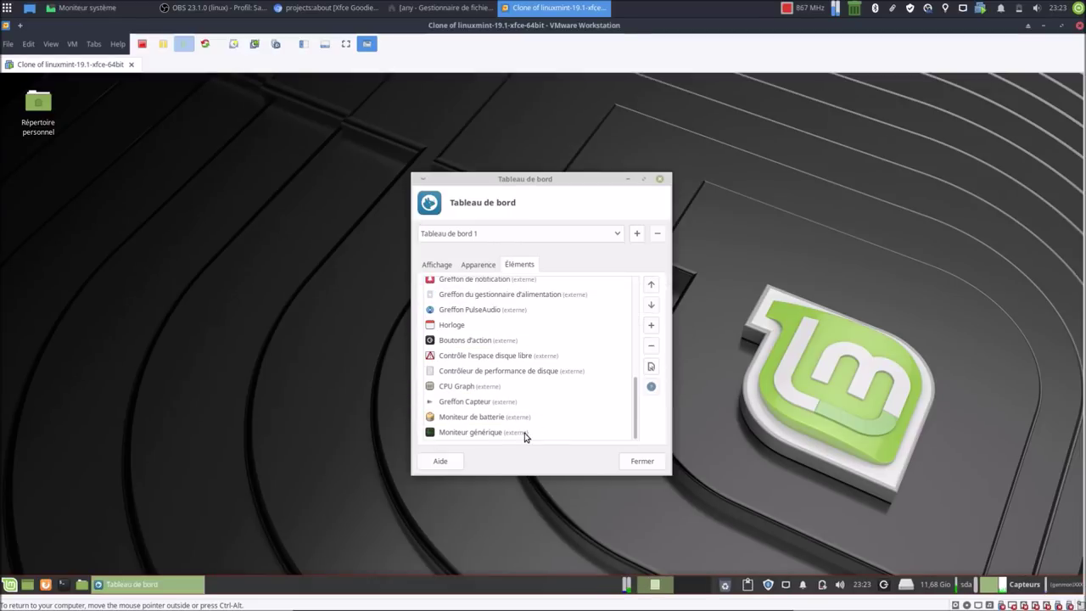
click(522, 435)
click(651, 347)
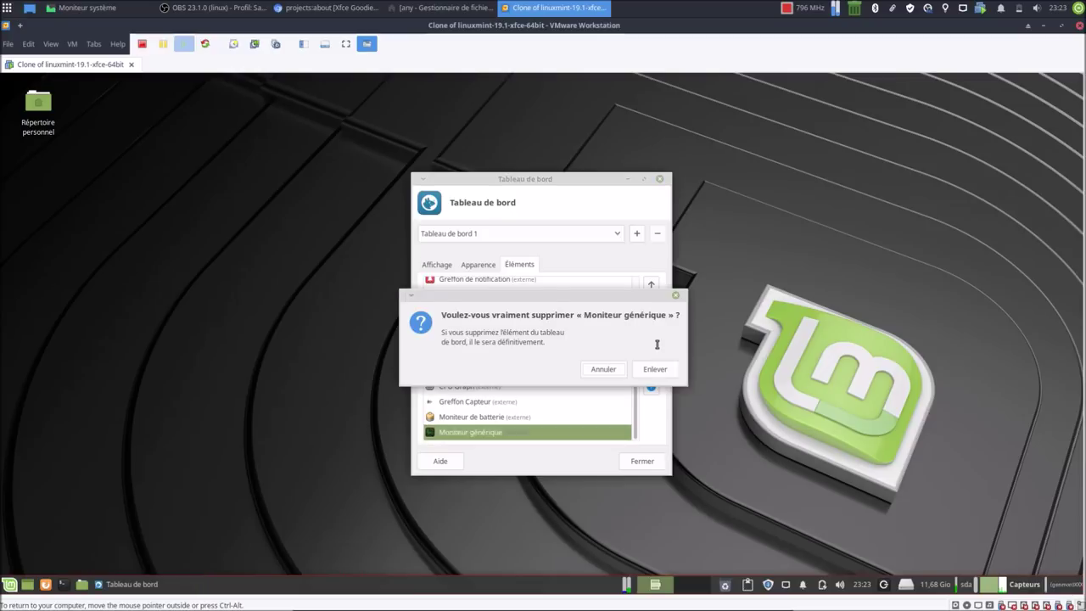
click(656, 368)
Step: Remove the battery monitor (Moniteur de batterie) and sensor (Greffon Capteur) plugins from the panel
click(501, 432)
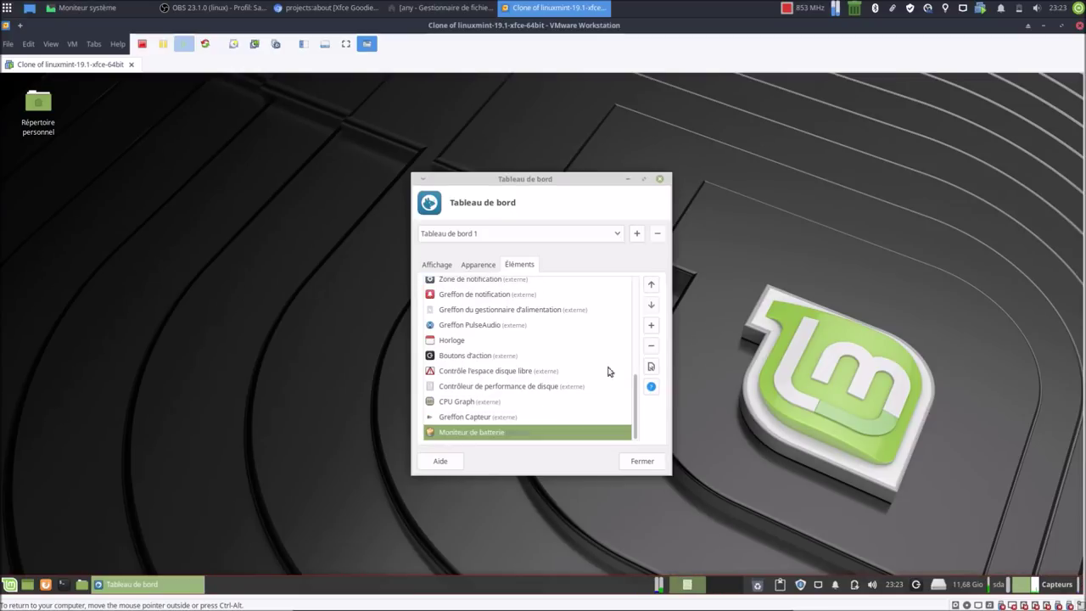
click(649, 347)
click(649, 368)
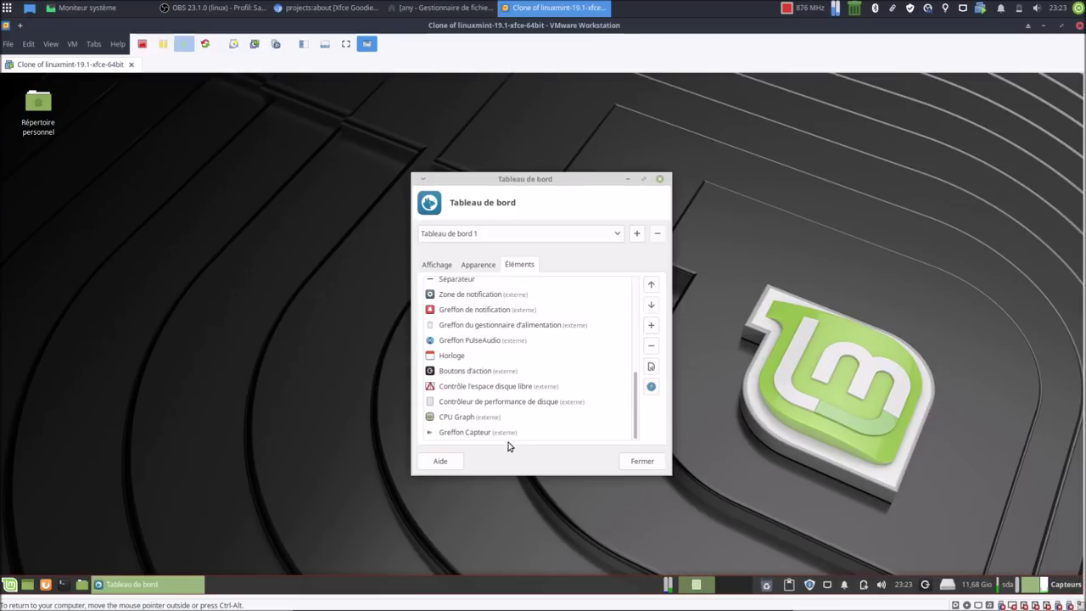
click(510, 433)
click(650, 346)
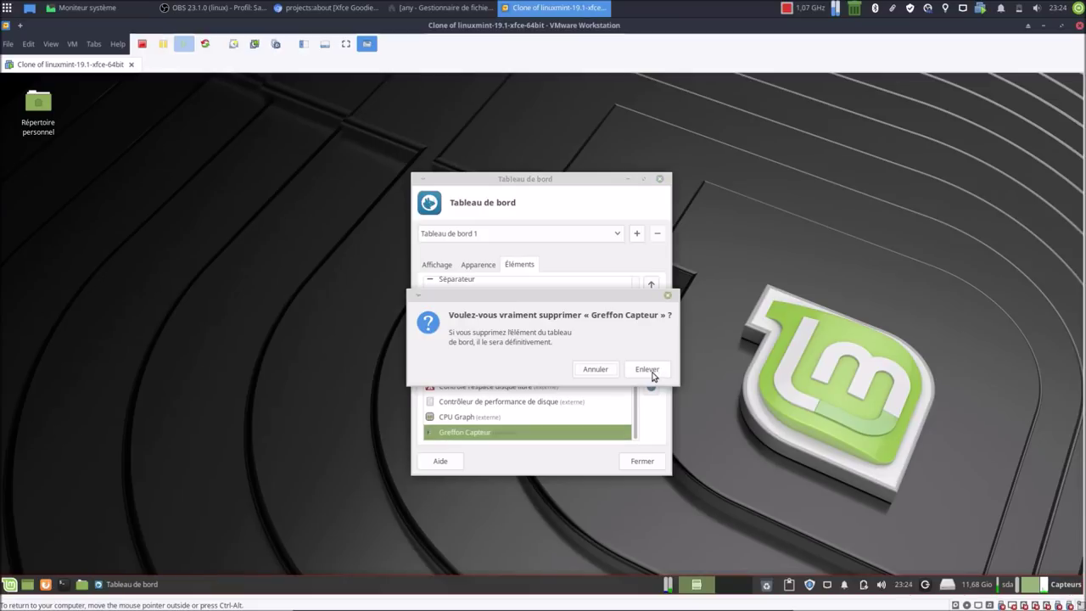
click(650, 369)
Step: Remove the disk performance (Contrôleur de performance de disque) and free disk space (Contrôle l'espace disque libre) plugins from the panel
click(527, 419)
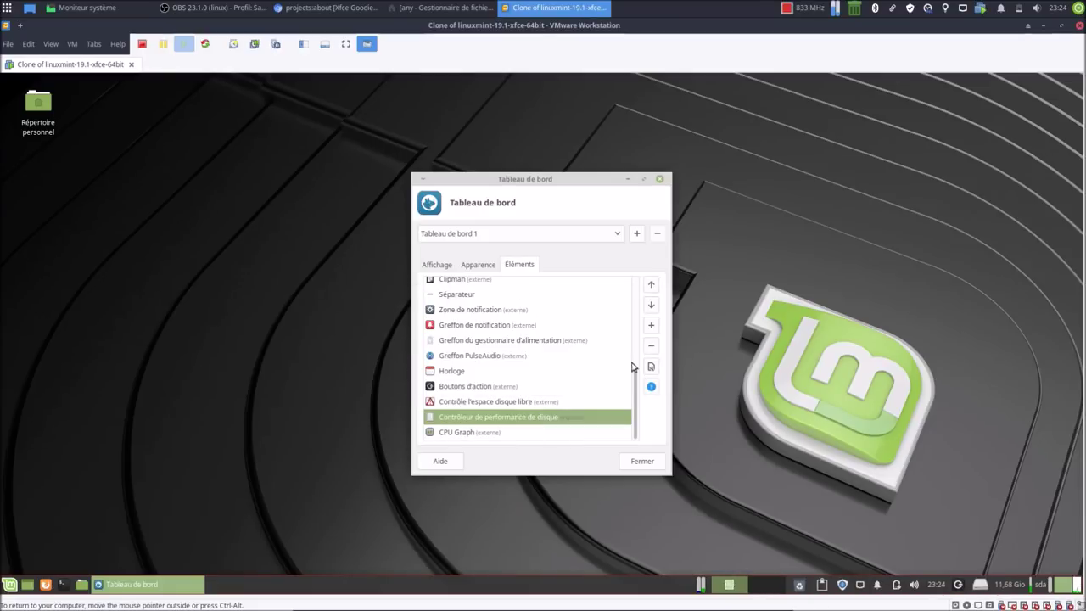
click(651, 346)
click(628, 375)
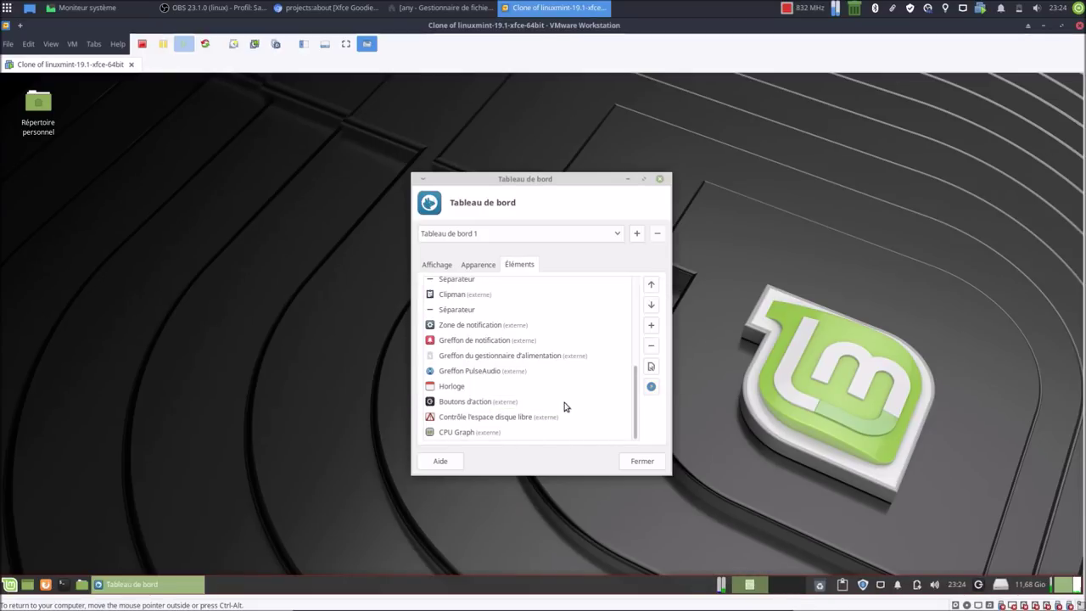
click(538, 419)
click(650, 346)
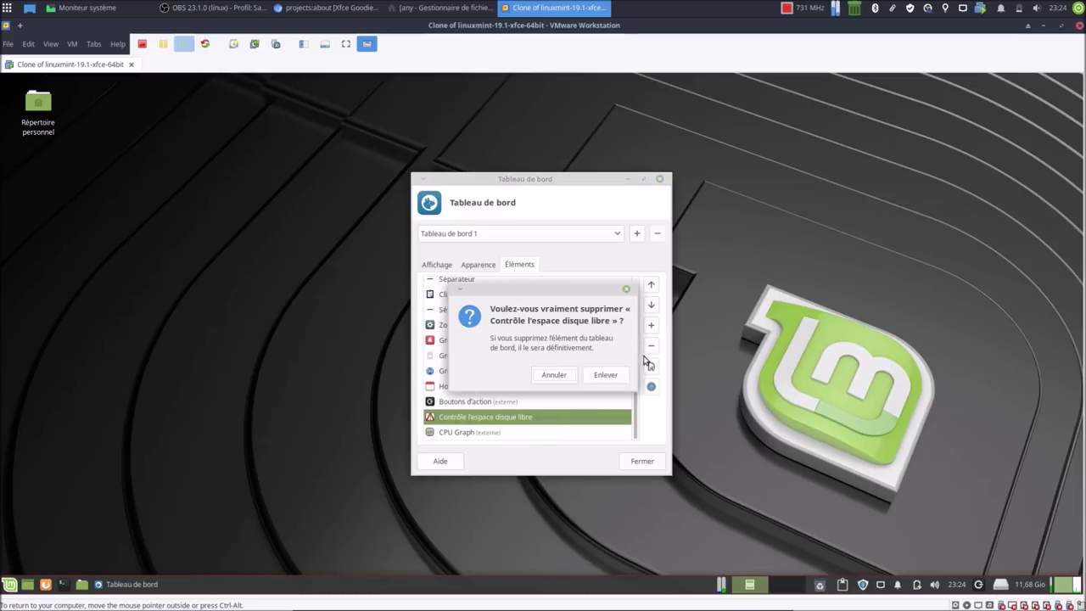
click(622, 378)
Step: Move the CPU Graph plugin up the panel's item list to just above the system load monitor (Moniteur de la charge du système)
click(515, 433)
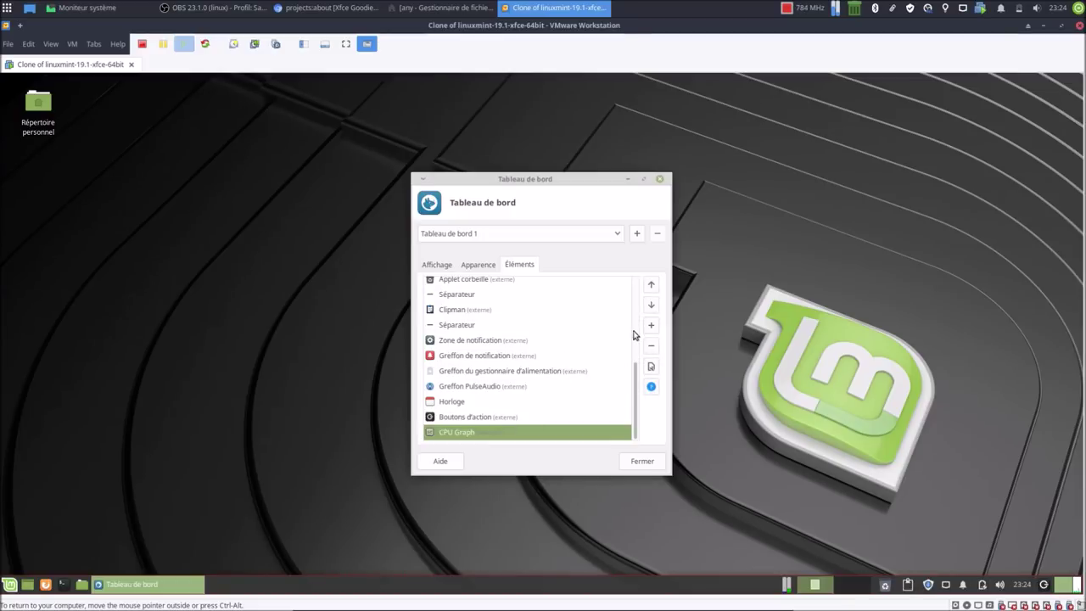
click(652, 286)
click(651, 286)
click(652, 286)
click(651, 286)
click(652, 286)
click(651, 286)
click(651, 286)
click(652, 286)
click(652, 286)
click(652, 286)
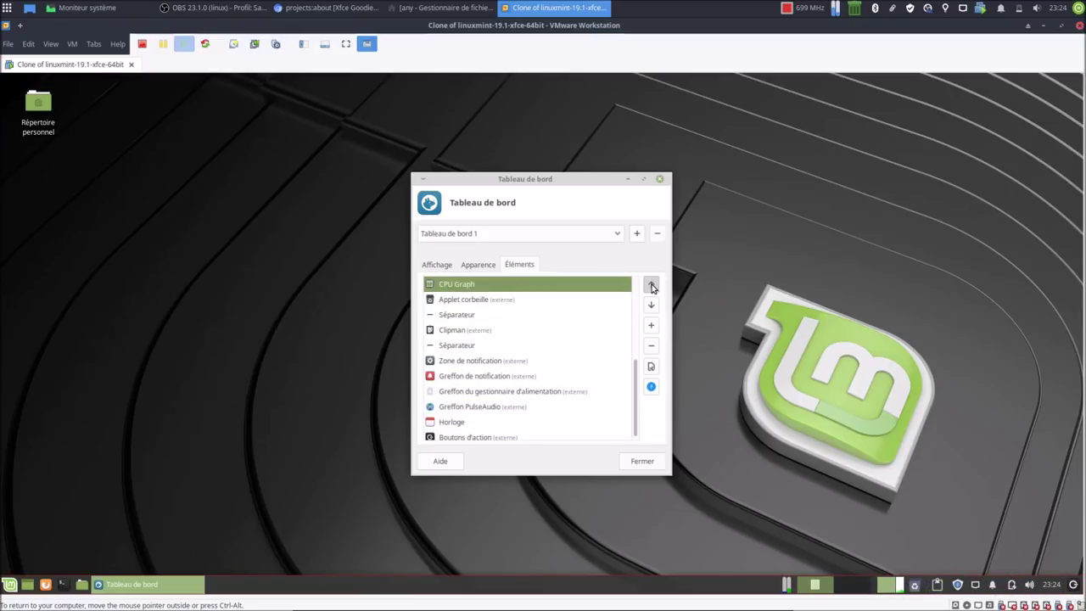
click(652, 286)
click(652, 285)
click(652, 286)
click(651, 286)
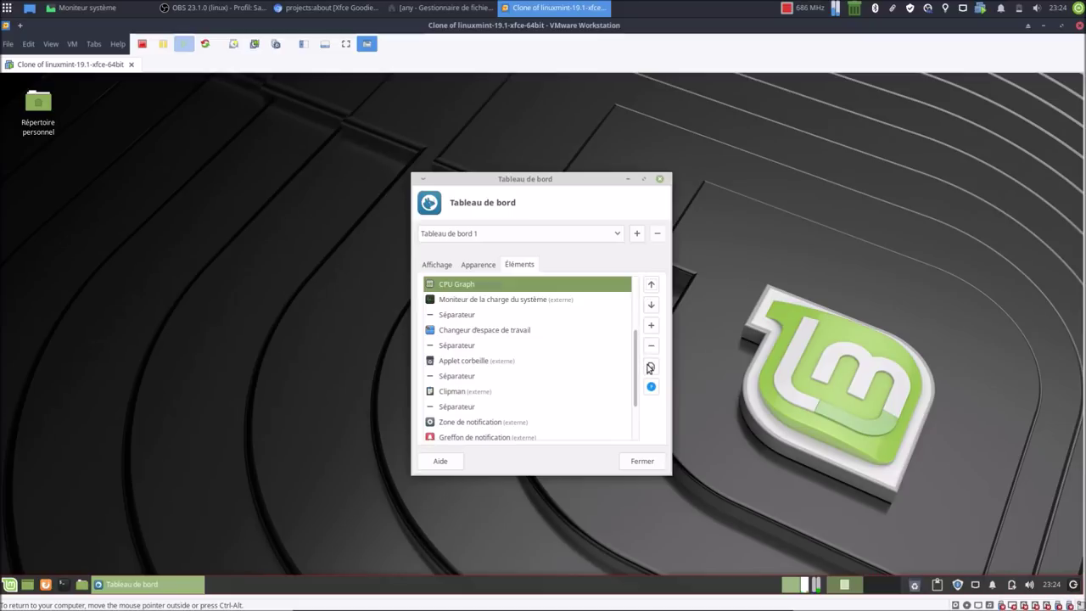
Step: In the CPU Graph settings, keep the Normal mode and set the colour mode to Dégradé
click(650, 368)
drag(776, 293, 256, 201)
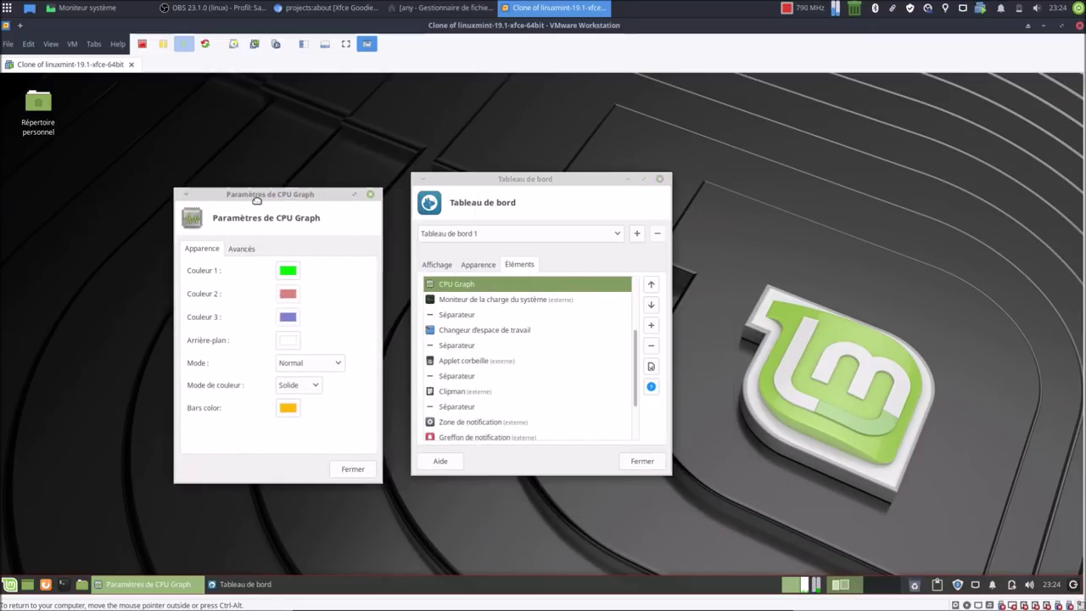
click(308, 359)
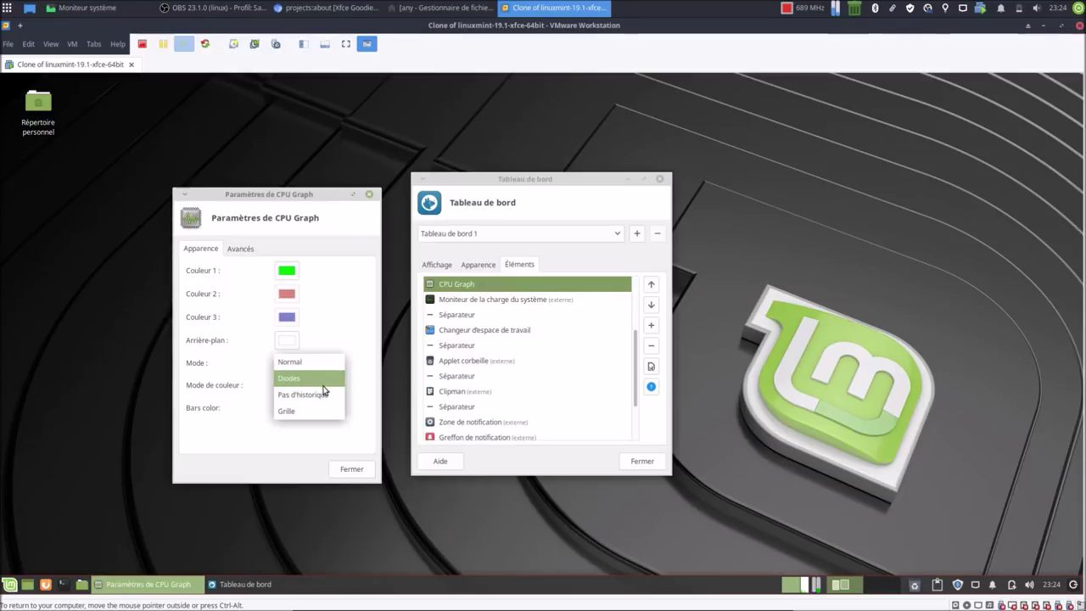
click(318, 362)
click(310, 385)
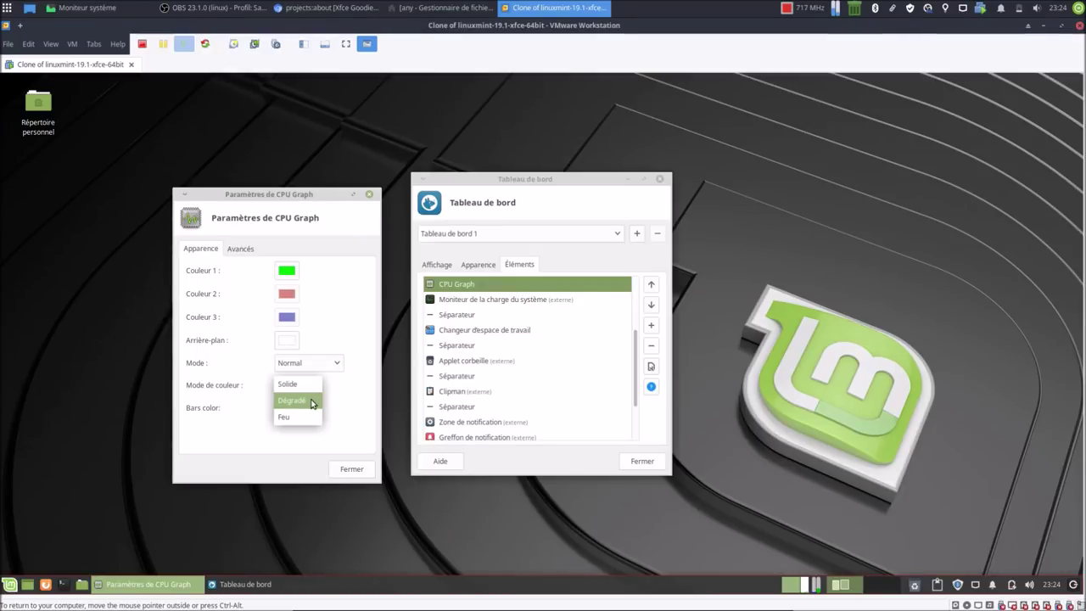
click(311, 402)
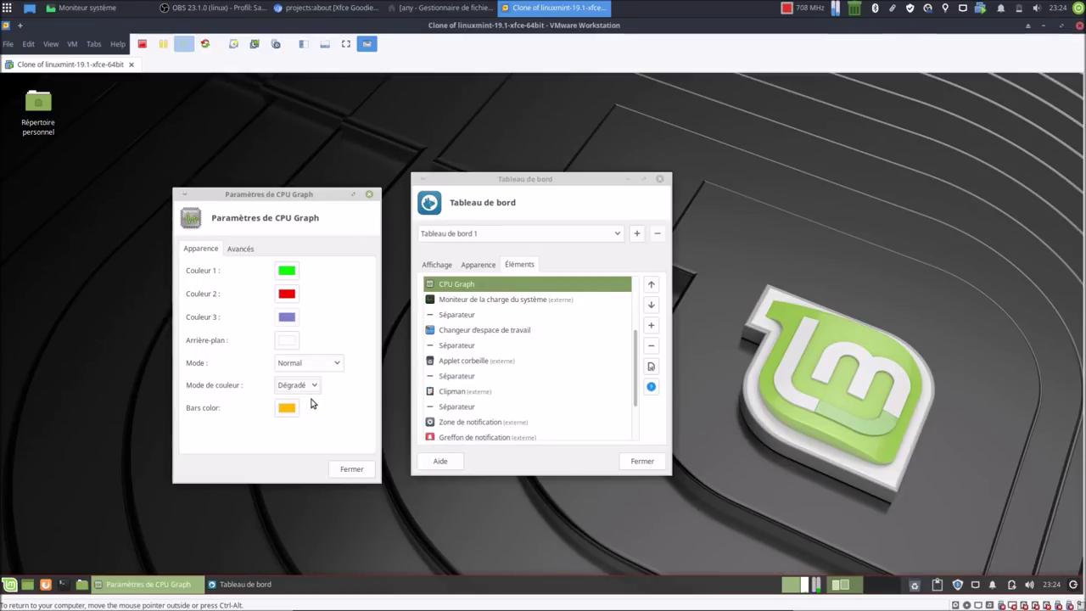
Step: Set the CPU Graph's refresh rate to Lent (~1s) and its width to 64
click(246, 251)
click(311, 270)
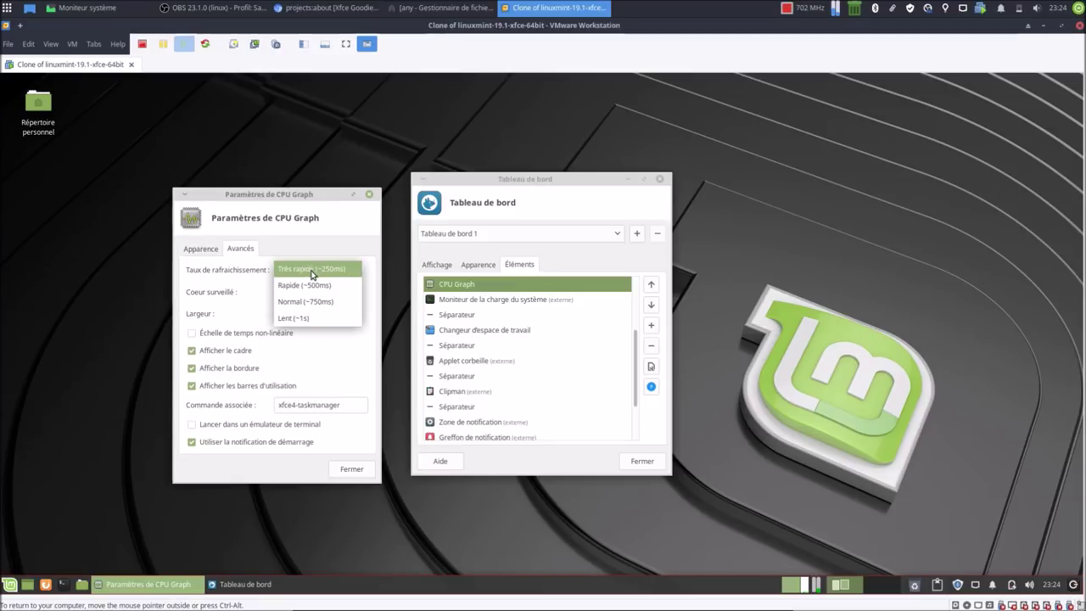
click(322, 317)
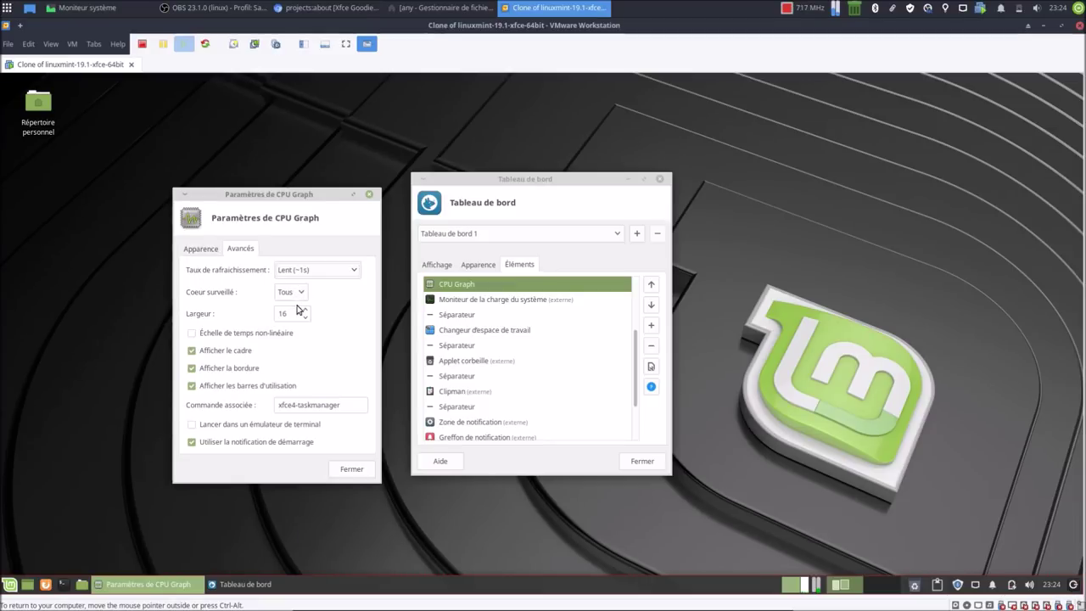
scroll(307, 314, up, 3)
scroll(307, 314, up, 4)
scroll(307, 314, up, 20)
scroll(307, 314, up, 1)
Step: Turn off the CPU Graph's frame (Afficher le cadre) and usage bars, keeping its border enabled
click(246, 353)
click(244, 351)
click(244, 352)
click(250, 371)
click(249, 370)
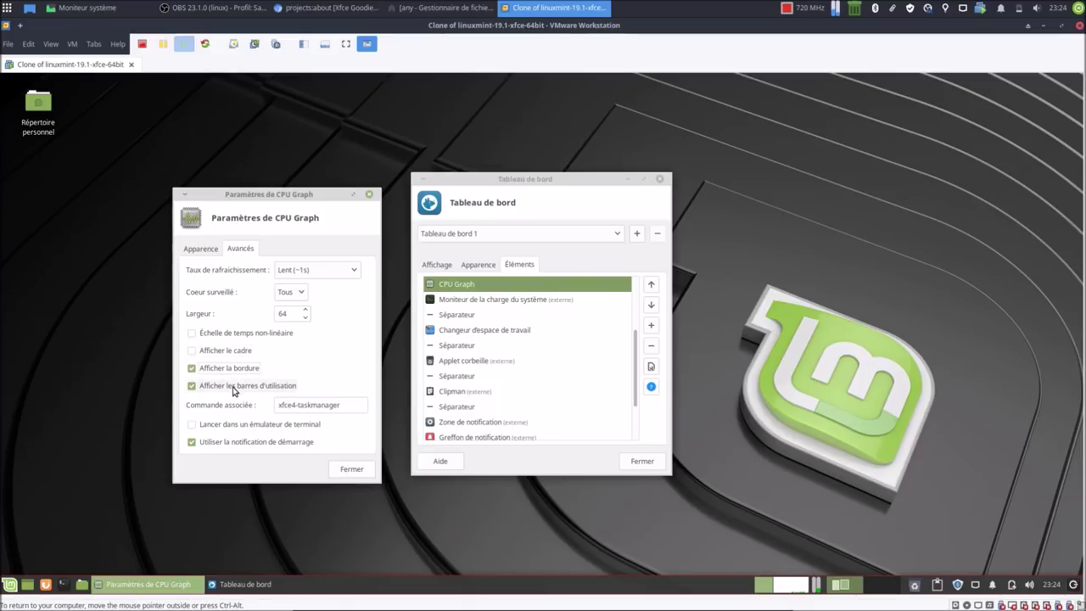
click(234, 389)
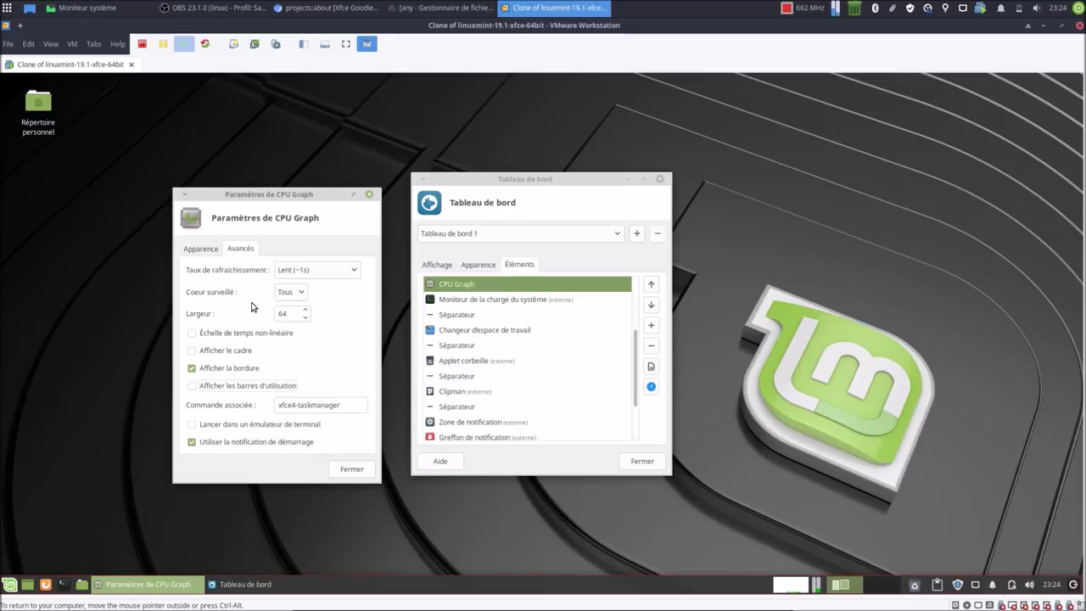
Step: Set the panel's background opacity to 100 and match the CPU Graph background to the panel's dark grey by sampling it
click(205, 248)
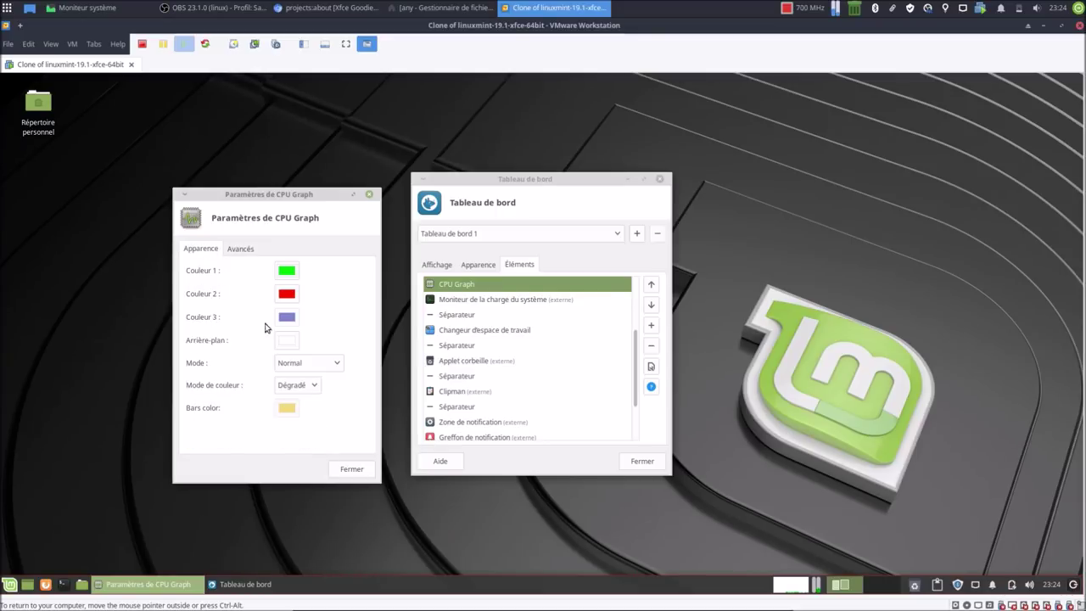
right_click(585, 589)
mouse_move(632, 579)
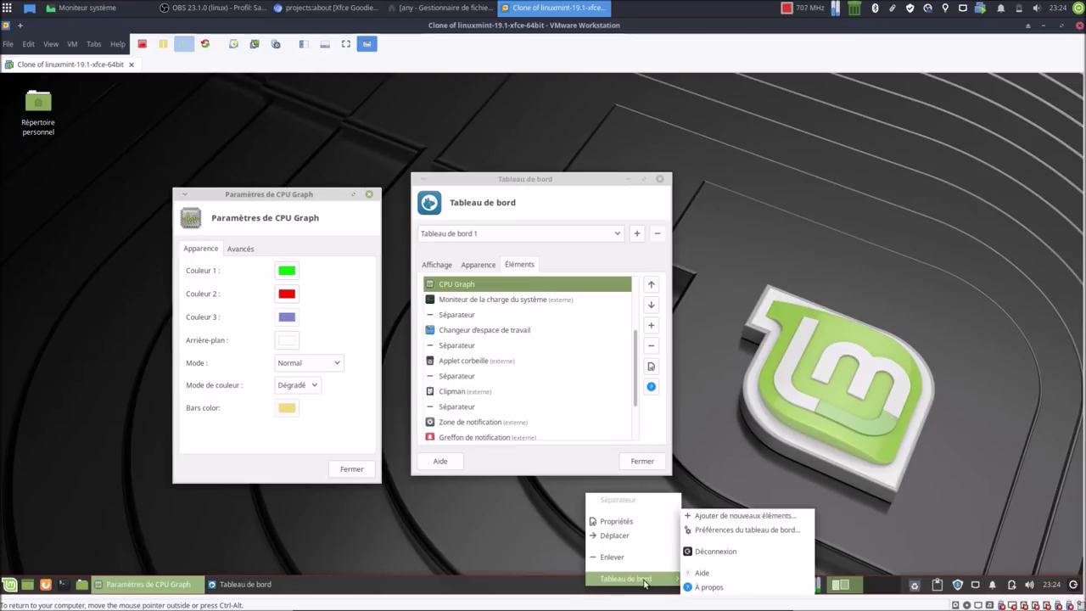
click(725, 530)
click(479, 265)
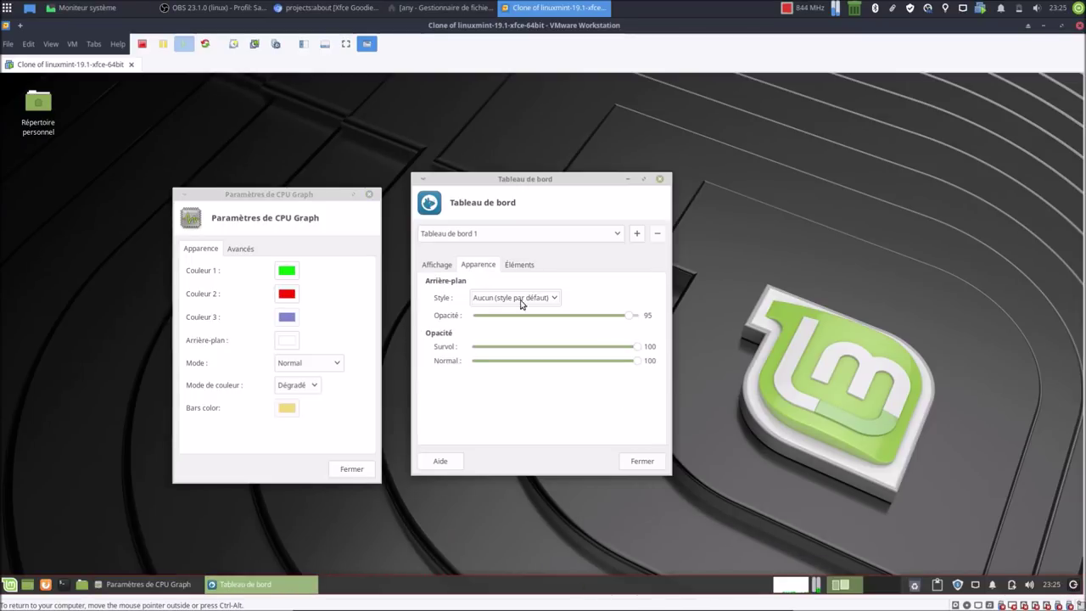
drag(634, 314, 664, 319)
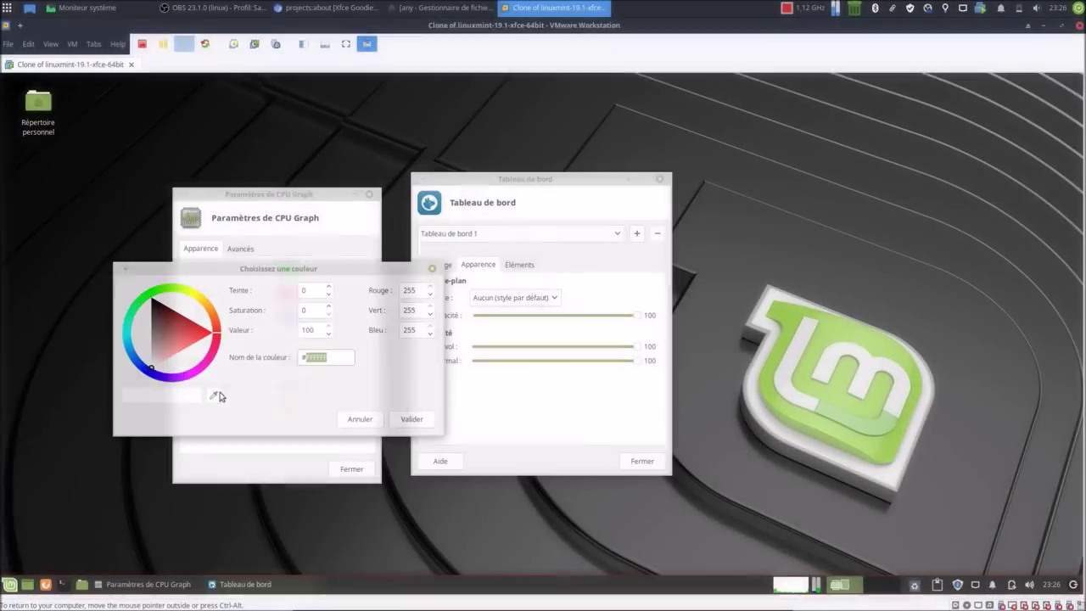
click(214, 395)
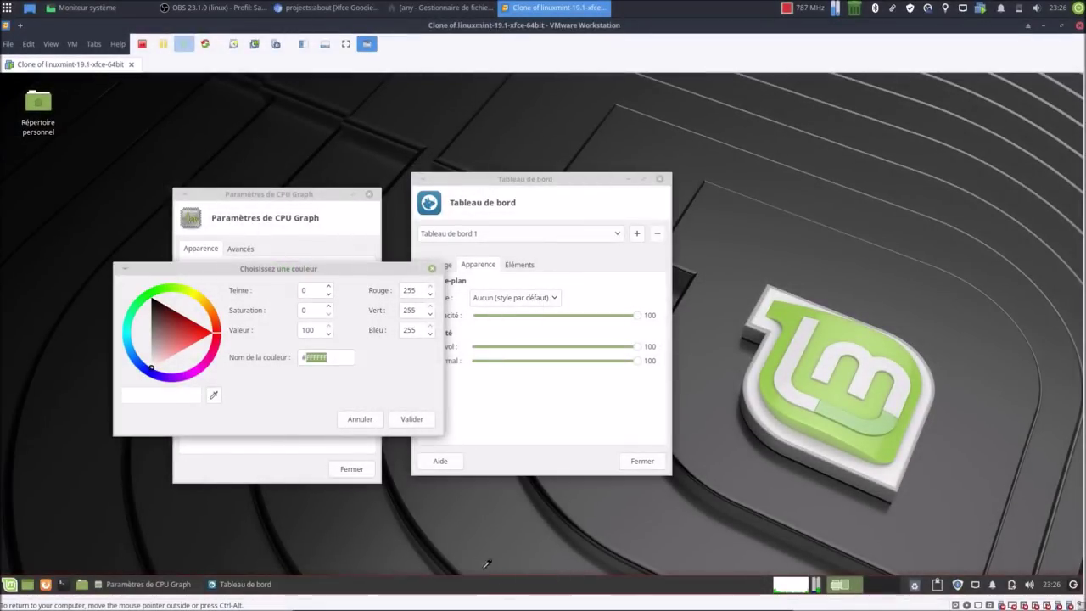
click(407, 419)
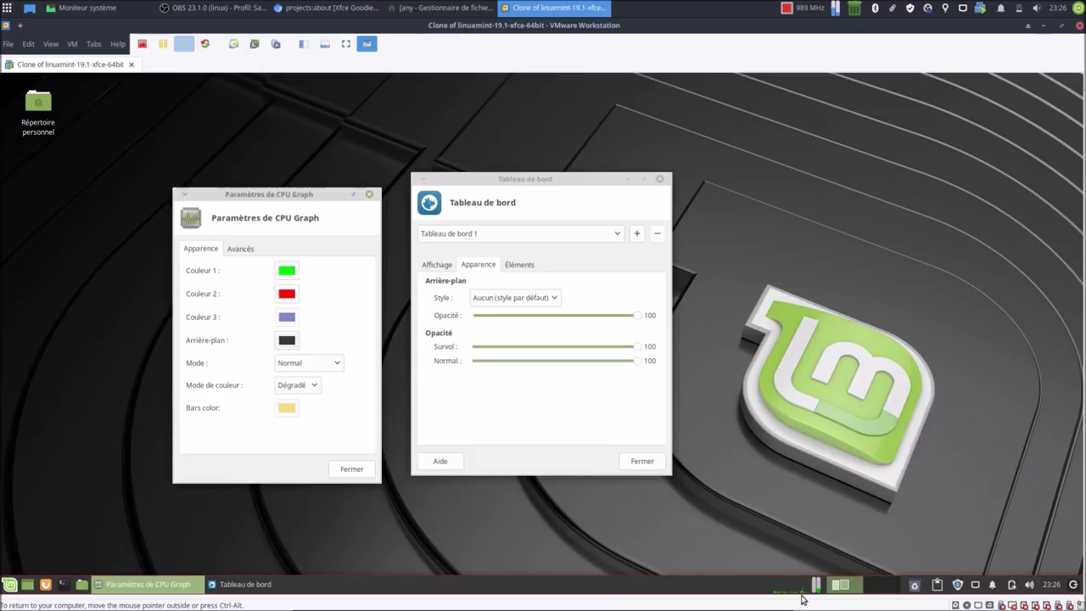
Step: Set the system load monitor's CPU bar to light green and its memory bar to blue, and close all the settings windows
mouse_move(815, 594)
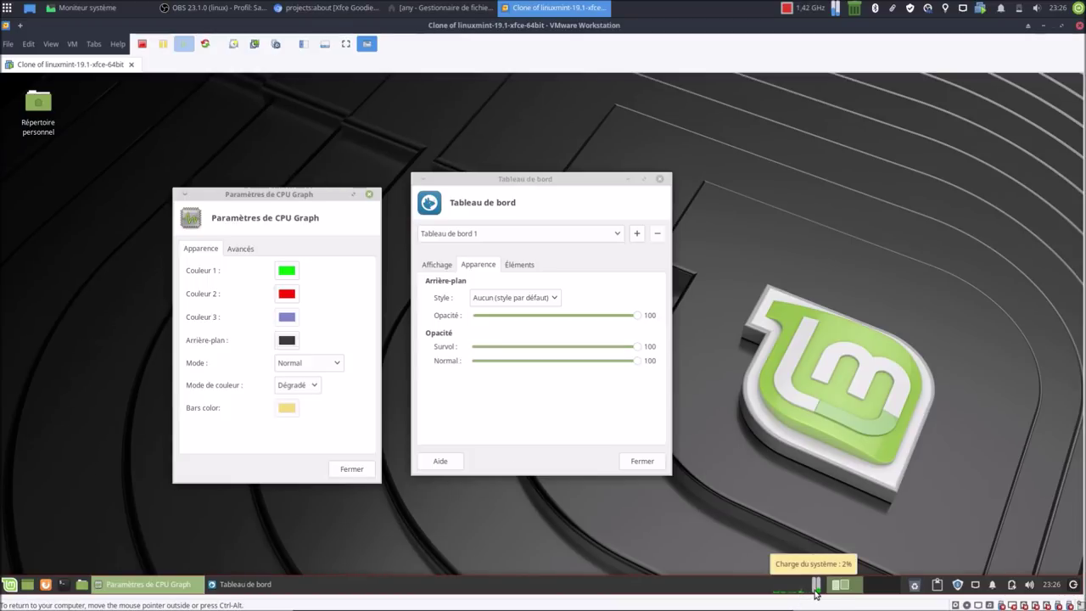
right_click(814, 594)
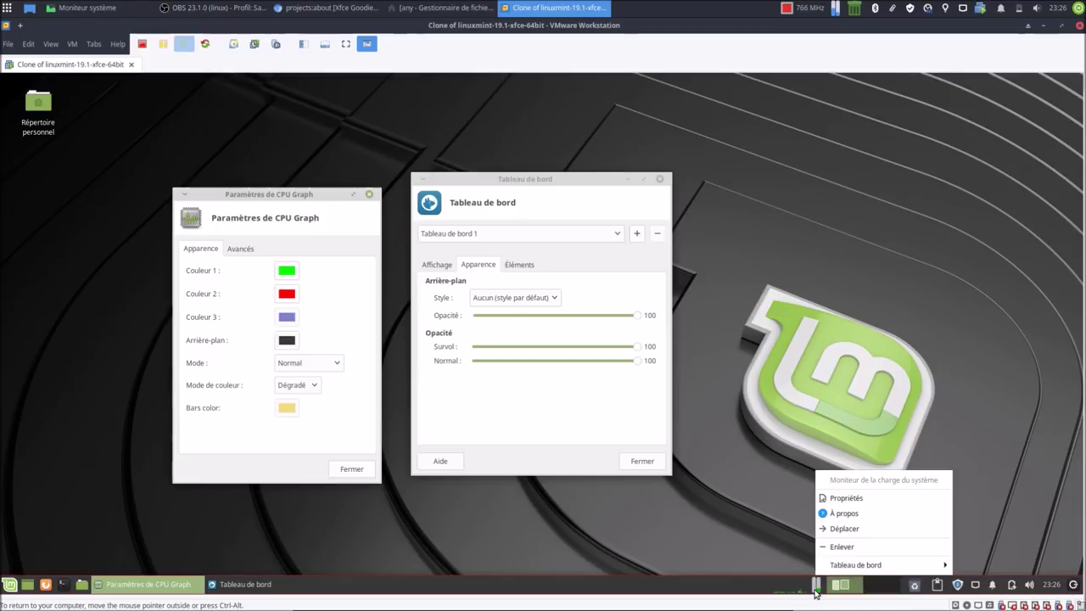
click(838, 499)
drag(548, 175, 740, 173)
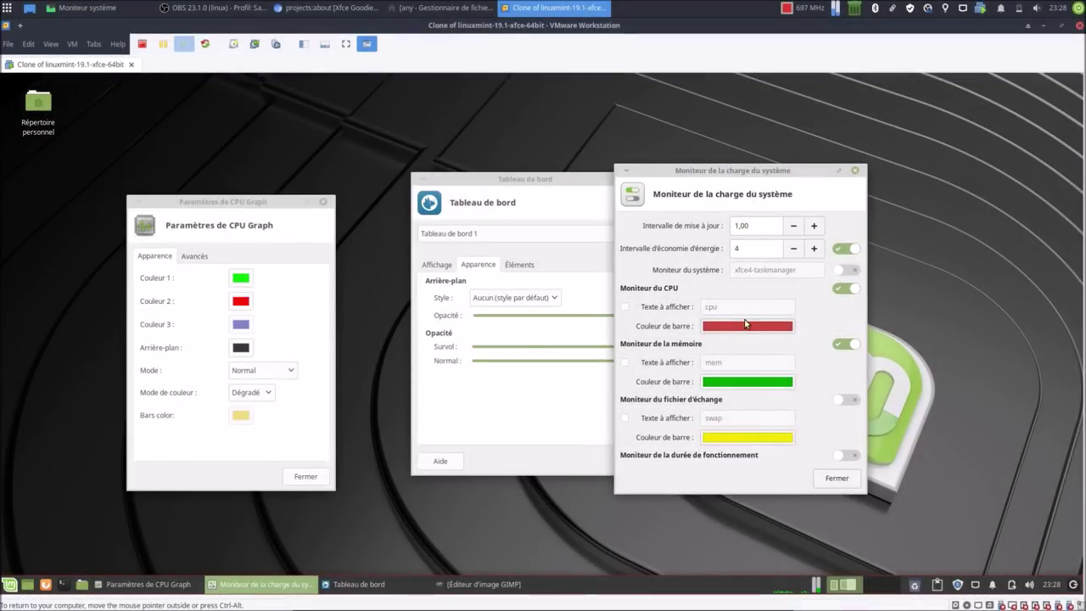
click(749, 329)
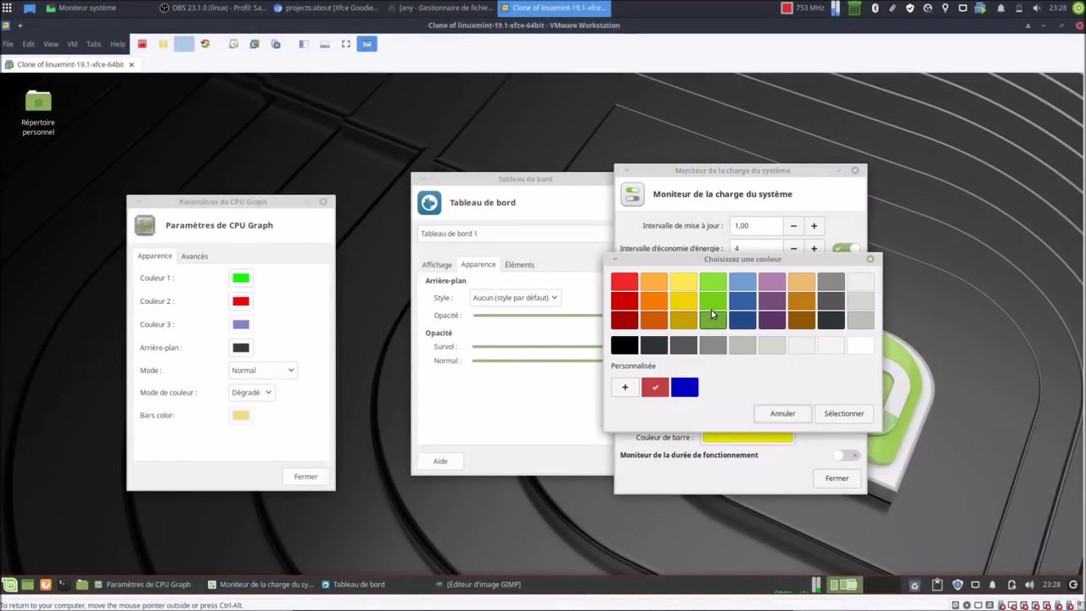
click(842, 412)
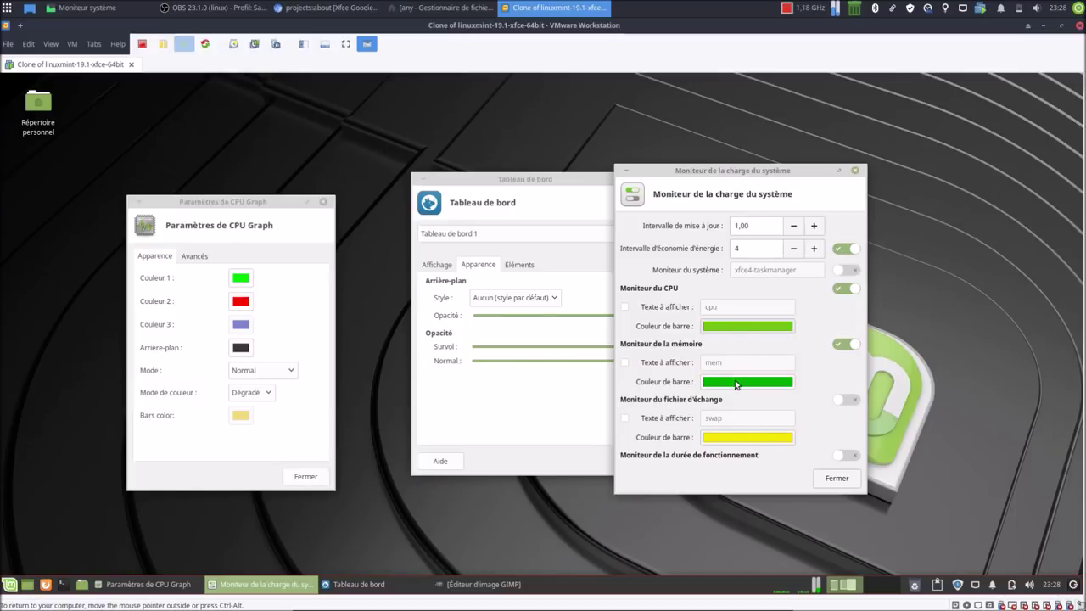
click(736, 383)
click(721, 386)
click(842, 413)
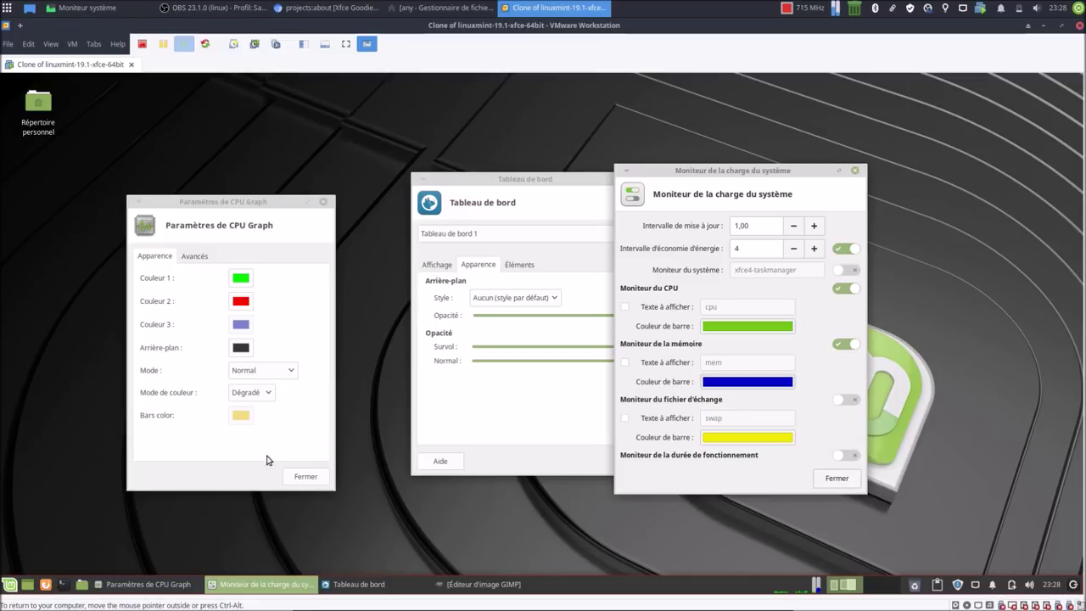
click(303, 476)
click(827, 477)
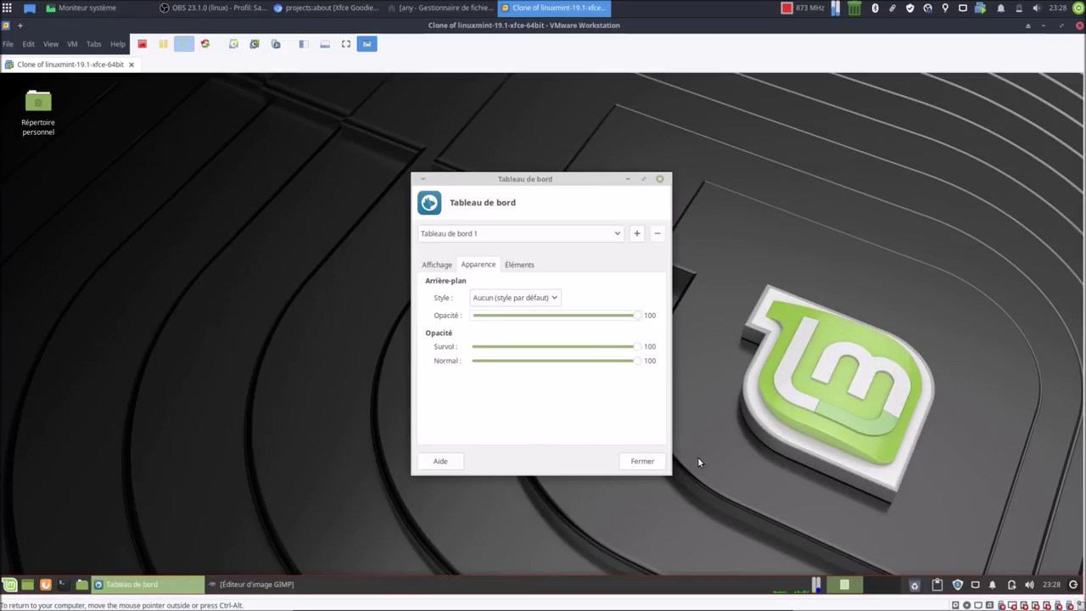
click(655, 462)
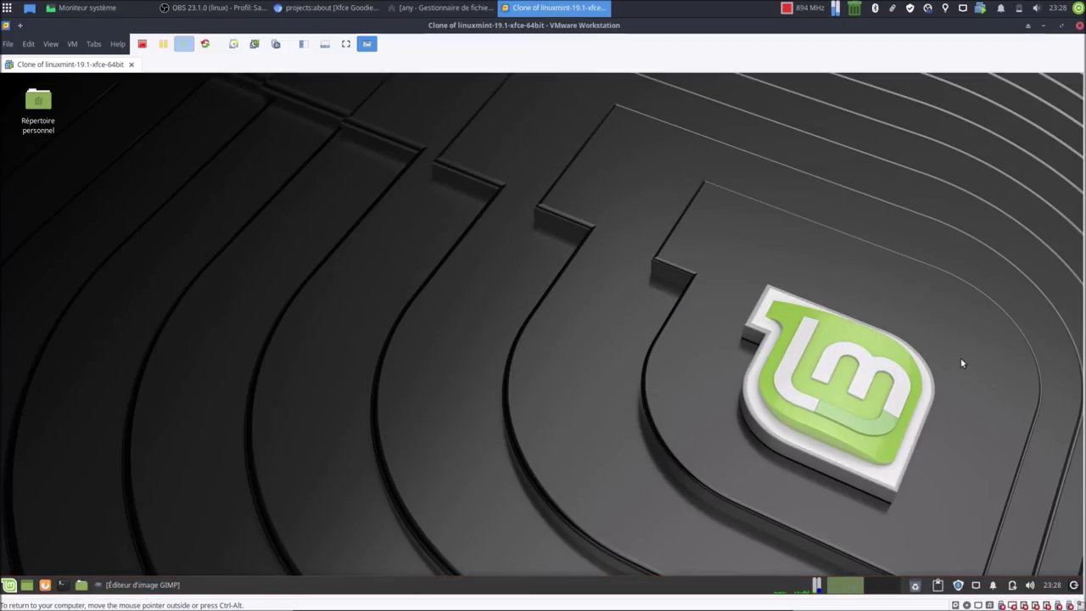
Step: Open the task manager from the CPU Graph, set its toolbar style to Petit, and close it
click(792, 591)
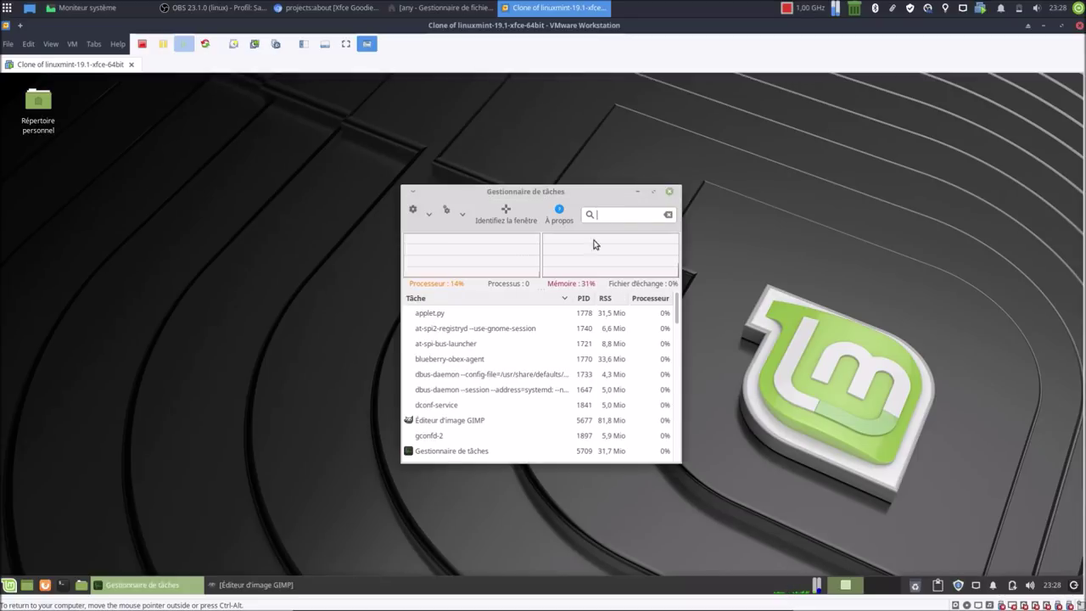
drag(601, 190, 472, 186)
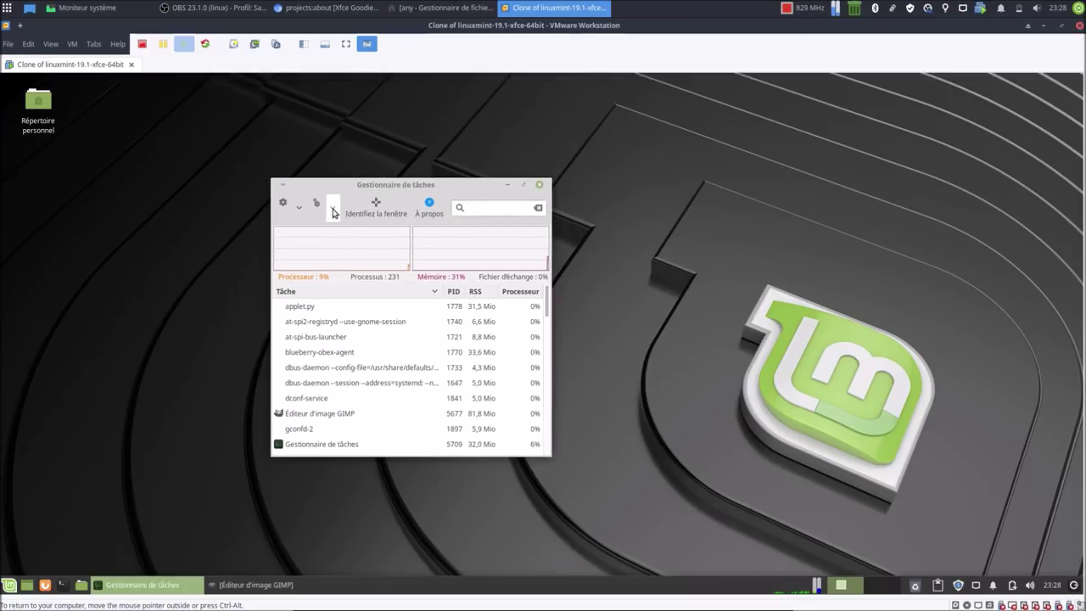
click(334, 212)
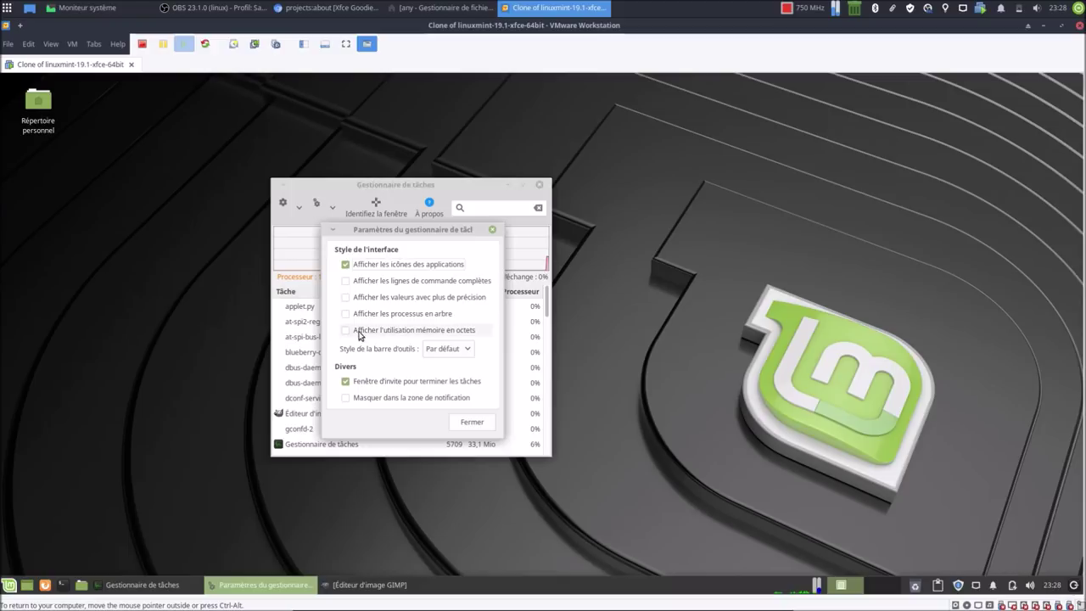
click(434, 351)
click(436, 365)
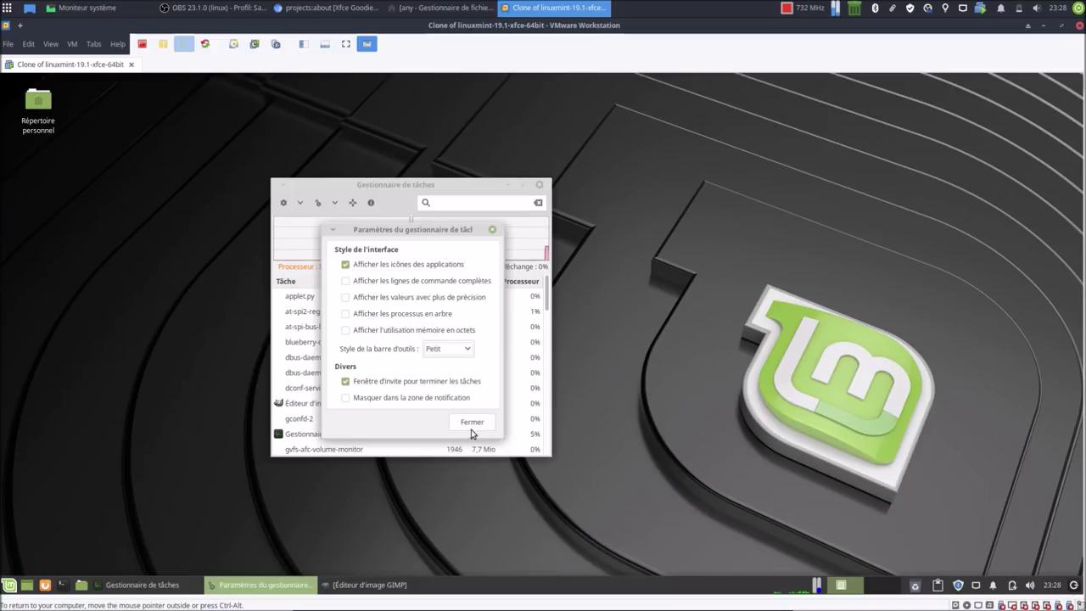
click(472, 423)
drag(396, 183, 564, 168)
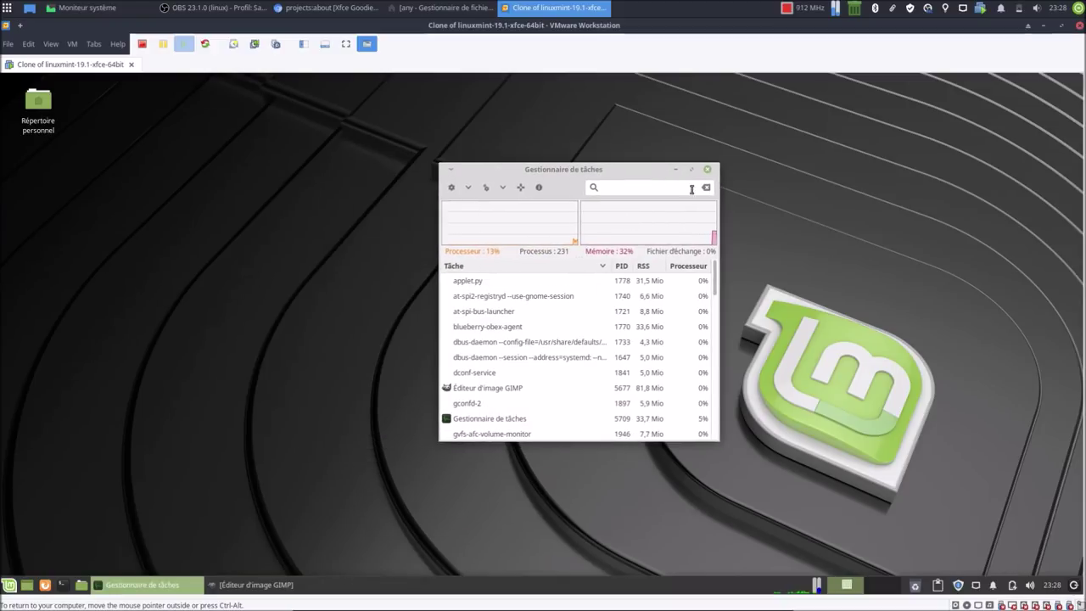
click(707, 171)
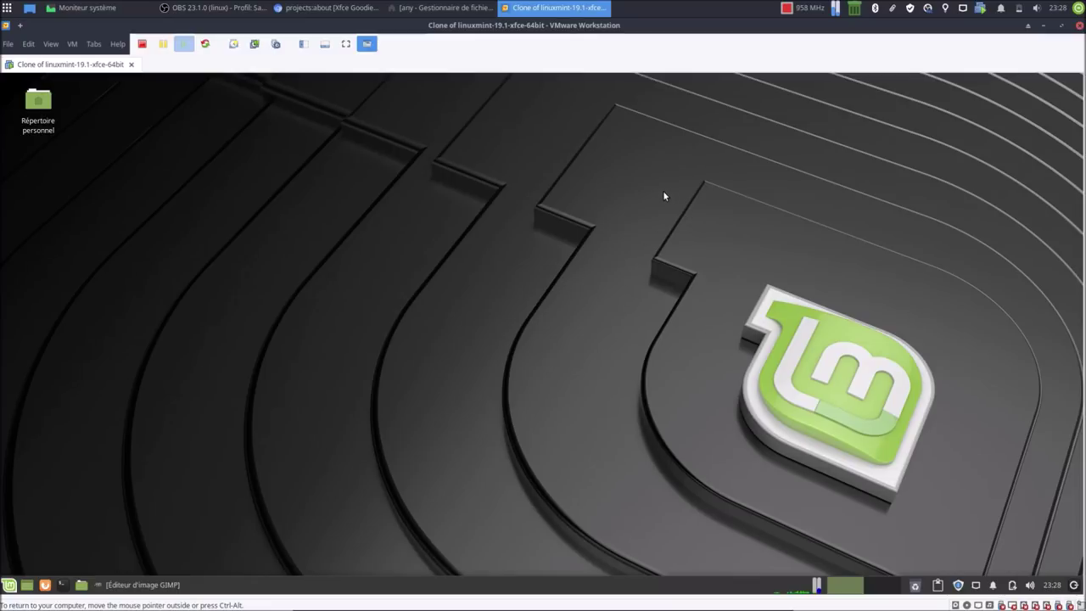
Step: Bring up GIMP, cancel its foreground colour change and close the program
click(141, 585)
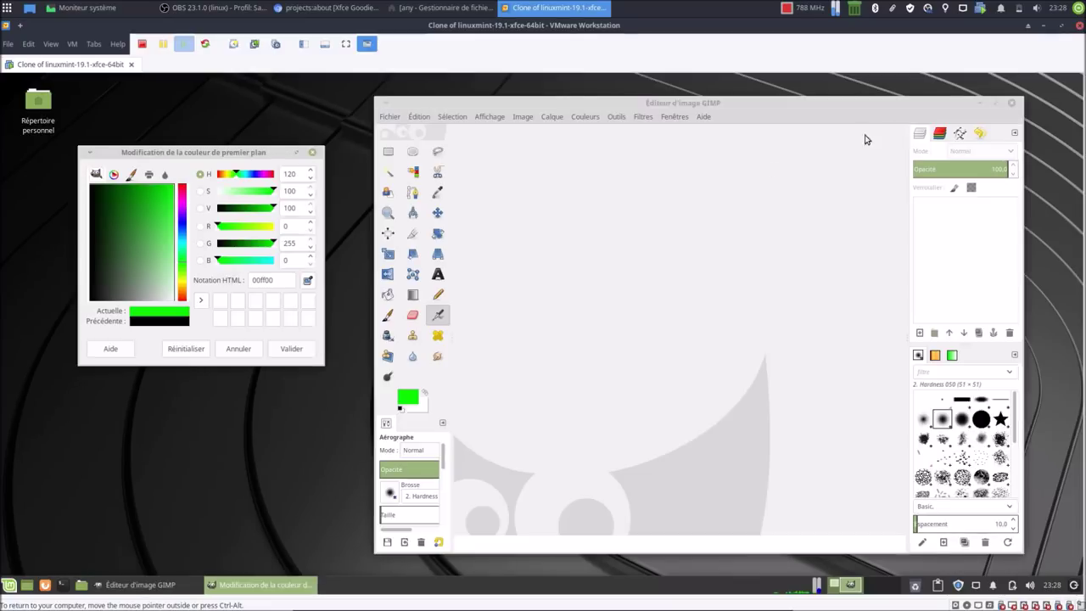
click(253, 351)
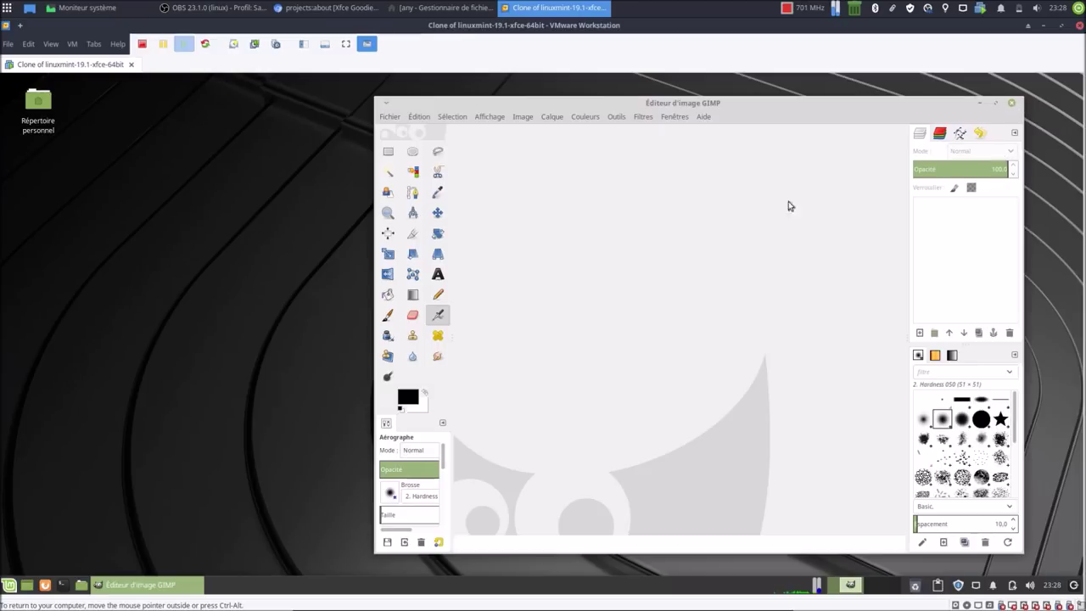
click(1011, 102)
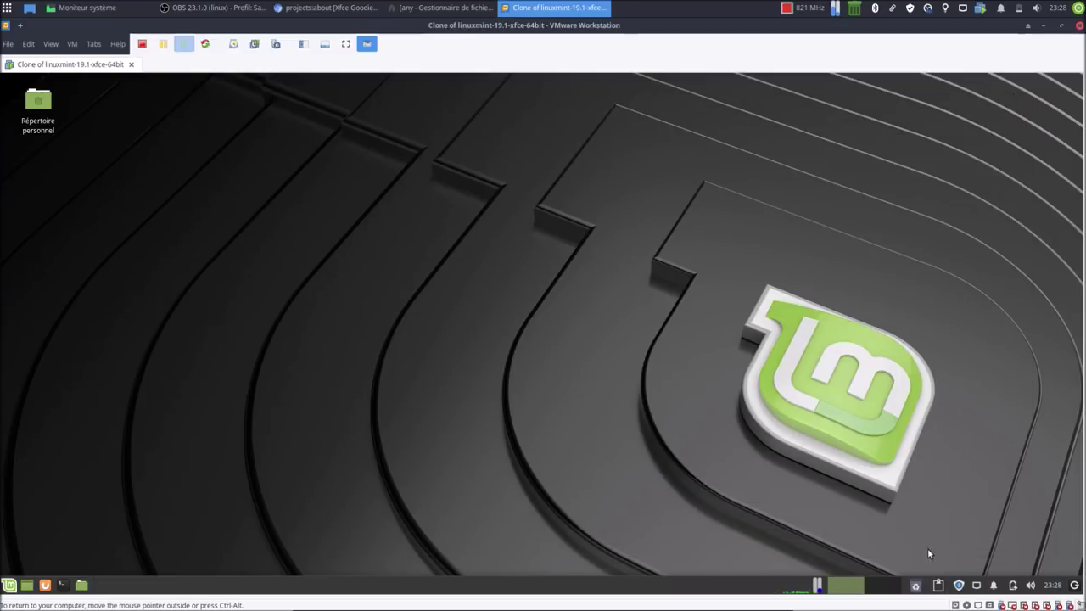